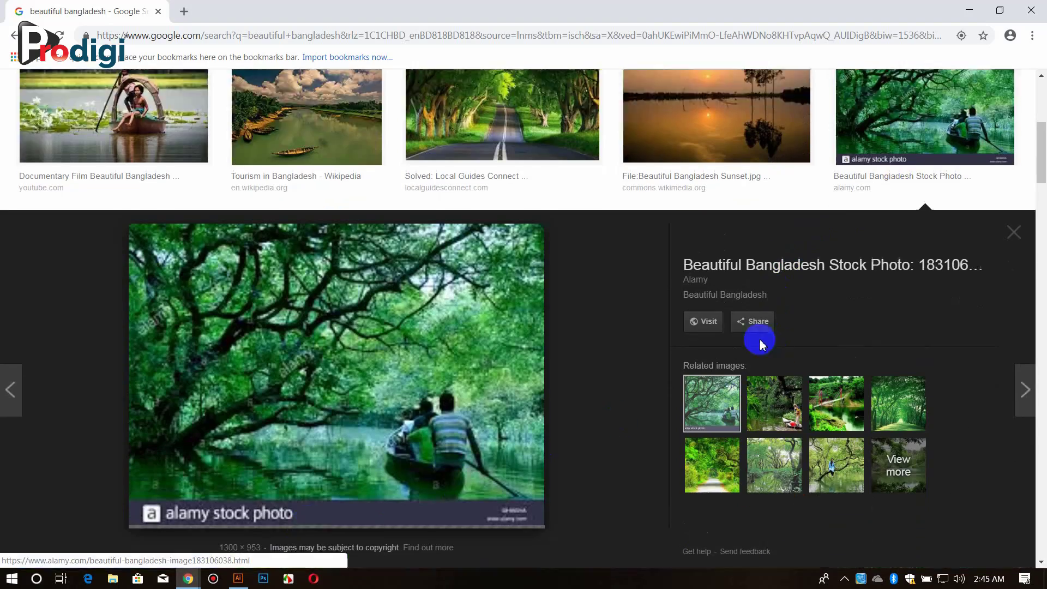
Preview several river and sunset photos among the beautiful bangladesh image results.
left_click(729, 117)
left_click(761, 373)
left_click(786, 419)
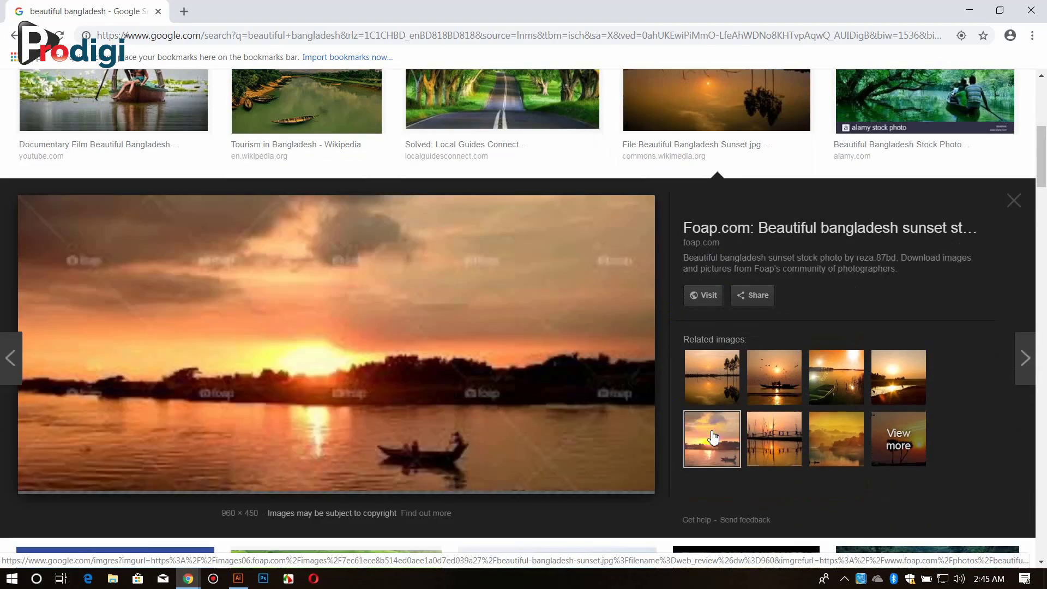
left_click(840, 427)
scroll(367, 289, "up", 5)
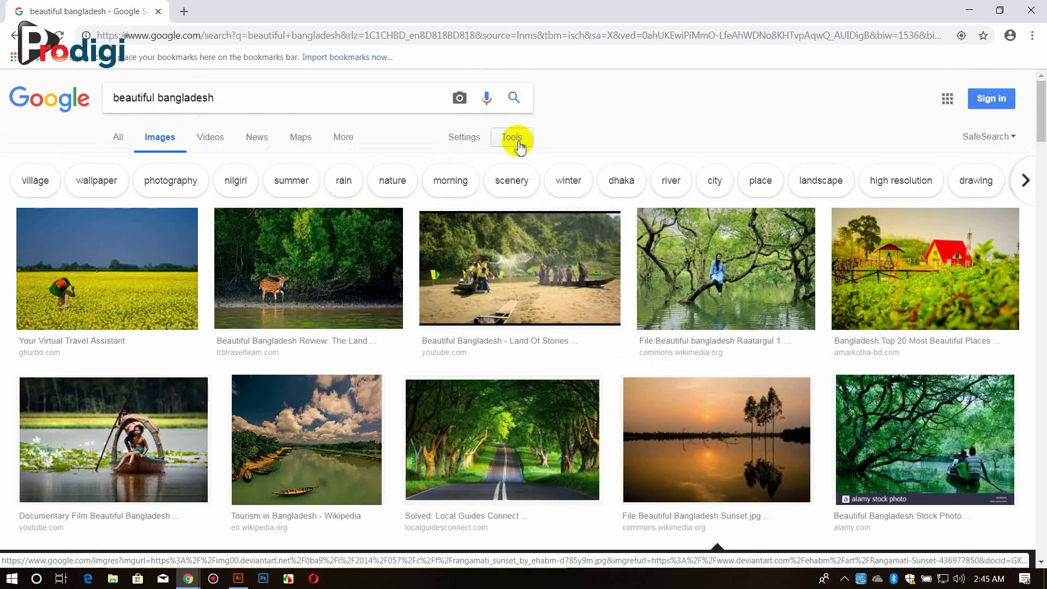
left_click(684, 310)
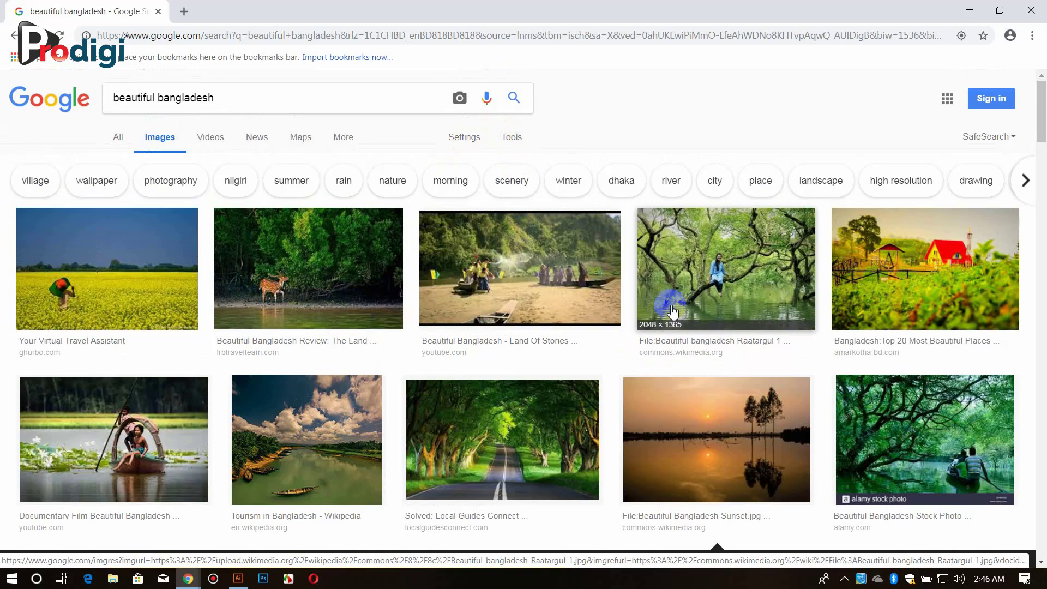
left_click(533, 341)
left_click(533, 420)
Filter the image results to sizes larger than 2 MP (1600×1200).
left_click(513, 138)
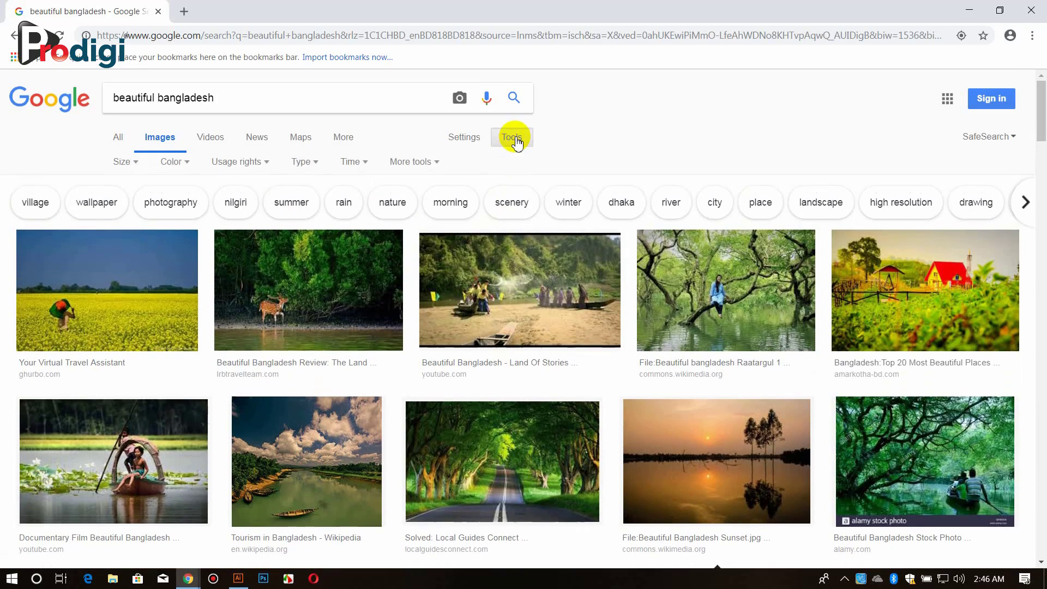
left_click(131, 166)
mouse_move(140, 261)
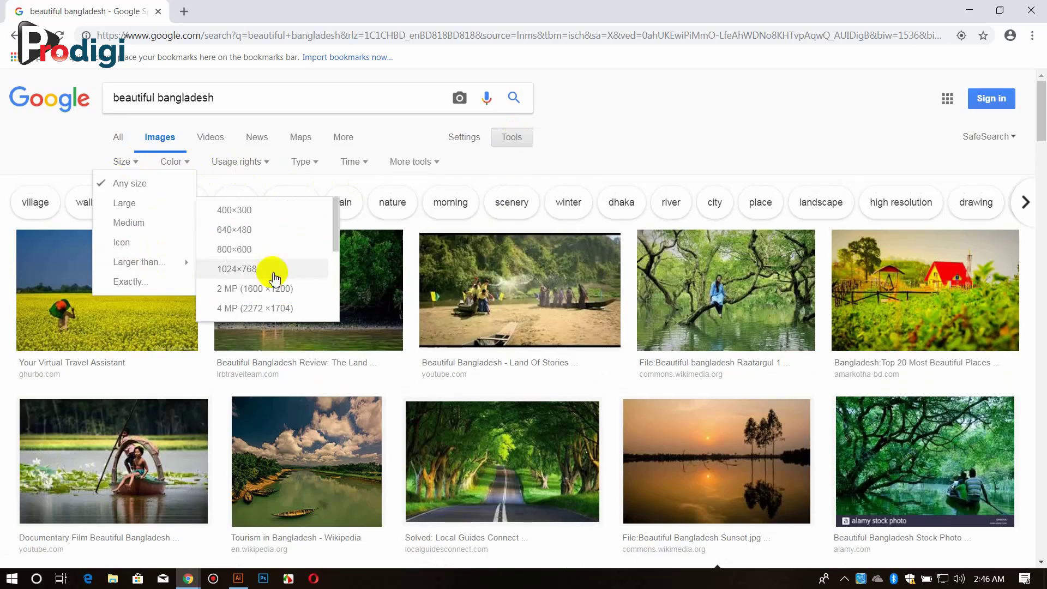
left_click(281, 299)
Browse the filtered results and preview the Bangladesh map image and the sunset boat photo.
scroll(533, 280, "down", 10)
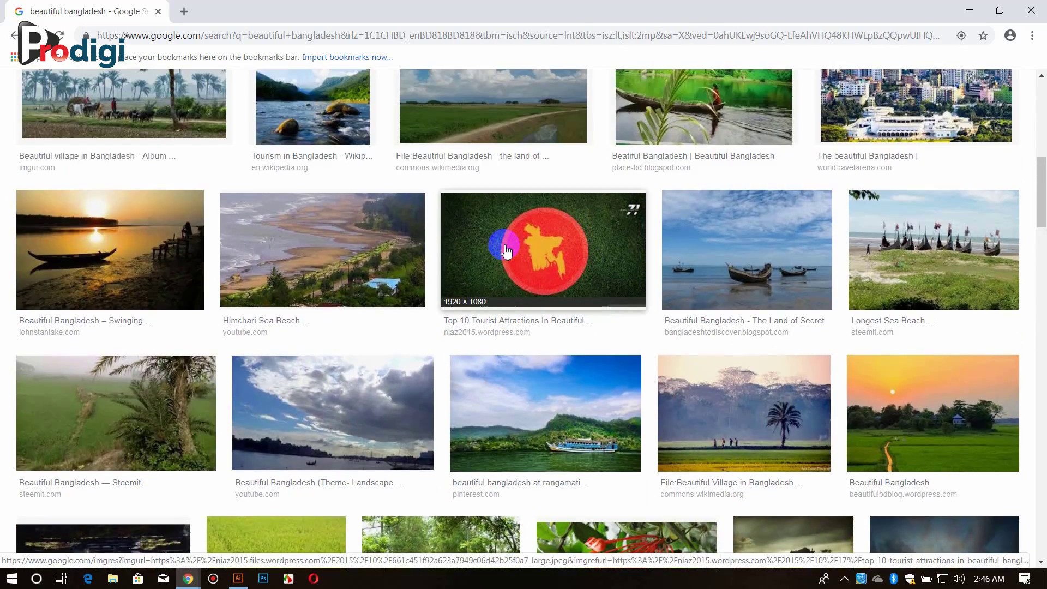
left_click(506, 250)
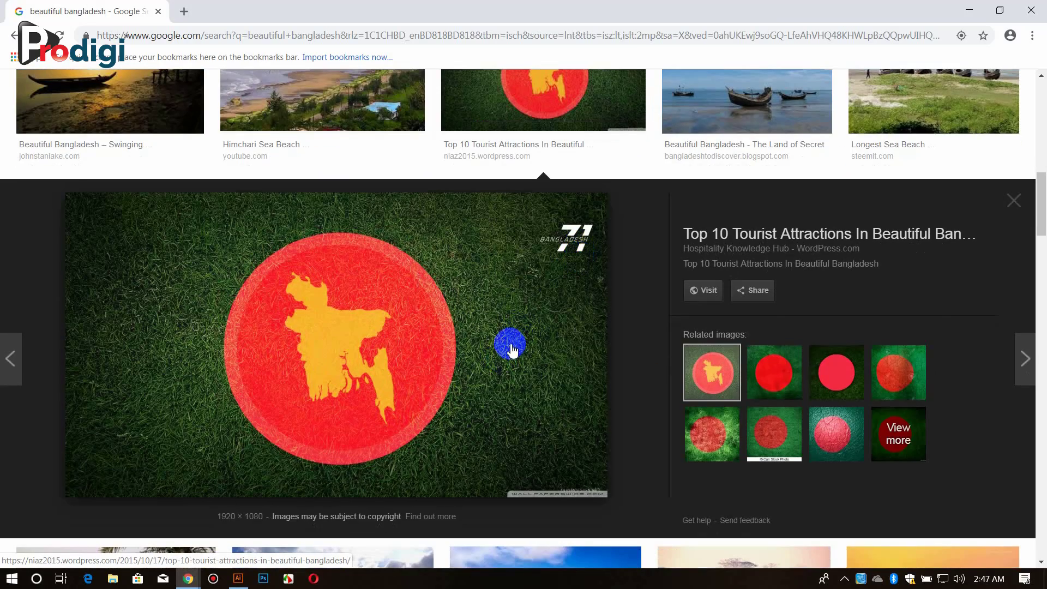
scroll(516, 346, "up", 11)
left_click(524, 209)
scroll(718, 367, "down", 20)
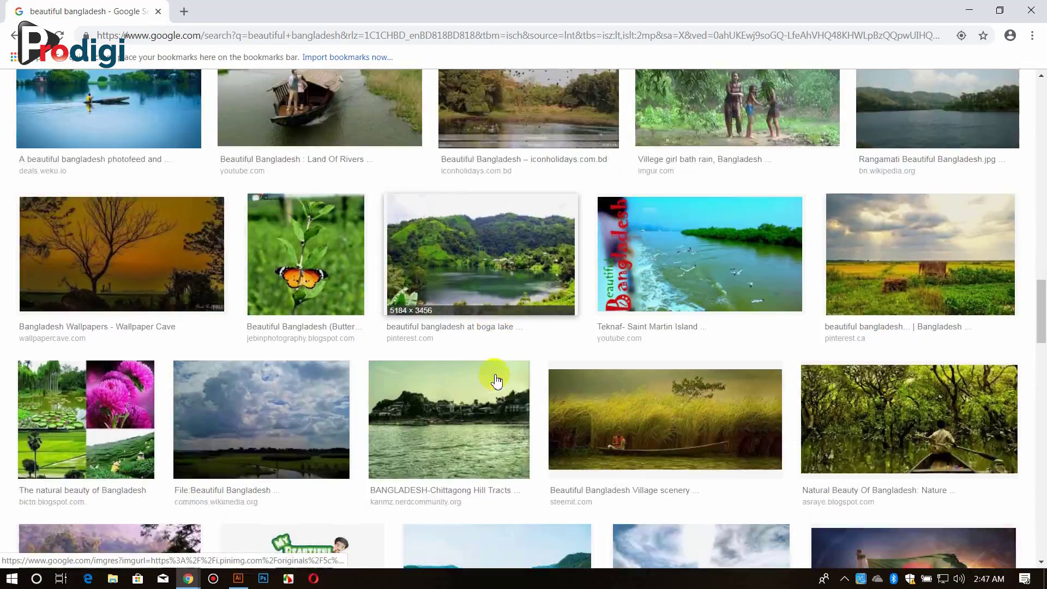
scroll(314, 425, "up", 10)
scroll(316, 346, "down", 1)
Save the previewed sunset boat photo to the computer as img_2336.jpg.
right_click(391, 277)
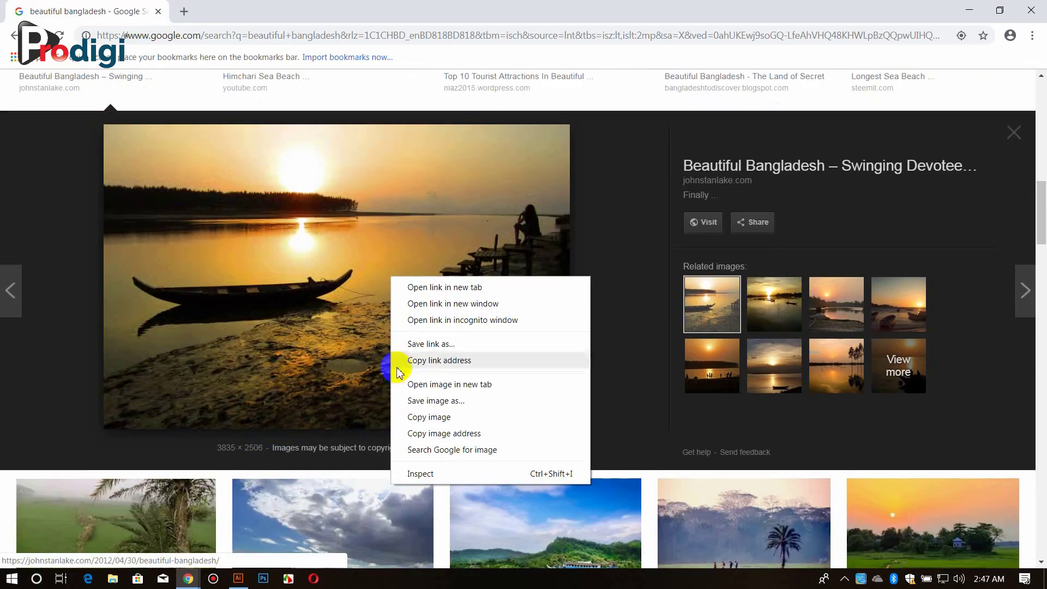
left_click(481, 194)
left_click(140, 12)
right_click(328, 257)
left_click(328, 382)
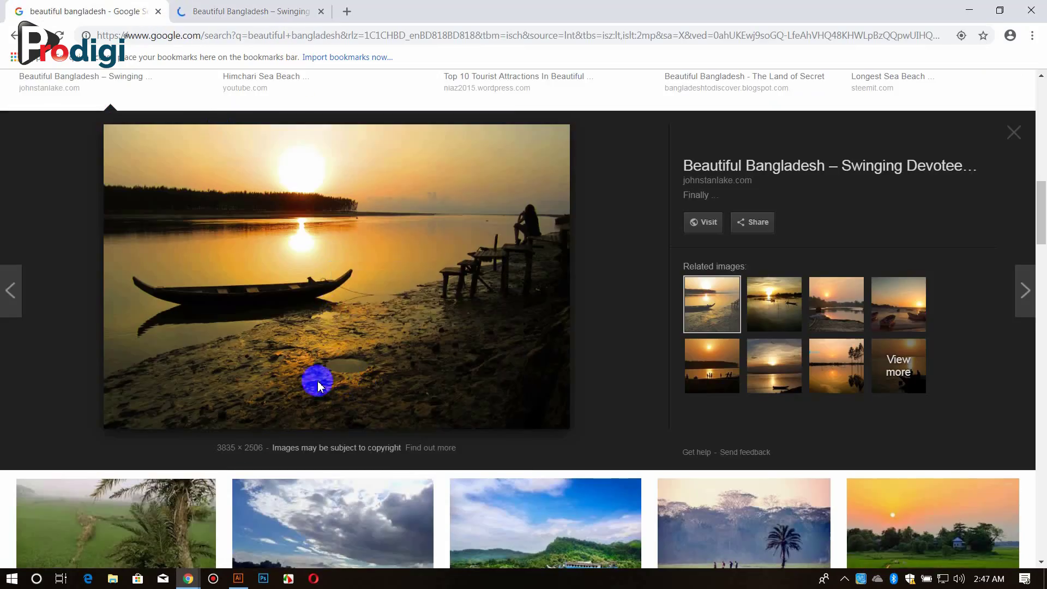
left_click(56, 113)
left_click(409, 305)
Show the downloaded img_2336.jpg in its folder and open it in Adobe Illustrator.
left_click(142, 553)
left_click(174, 508)
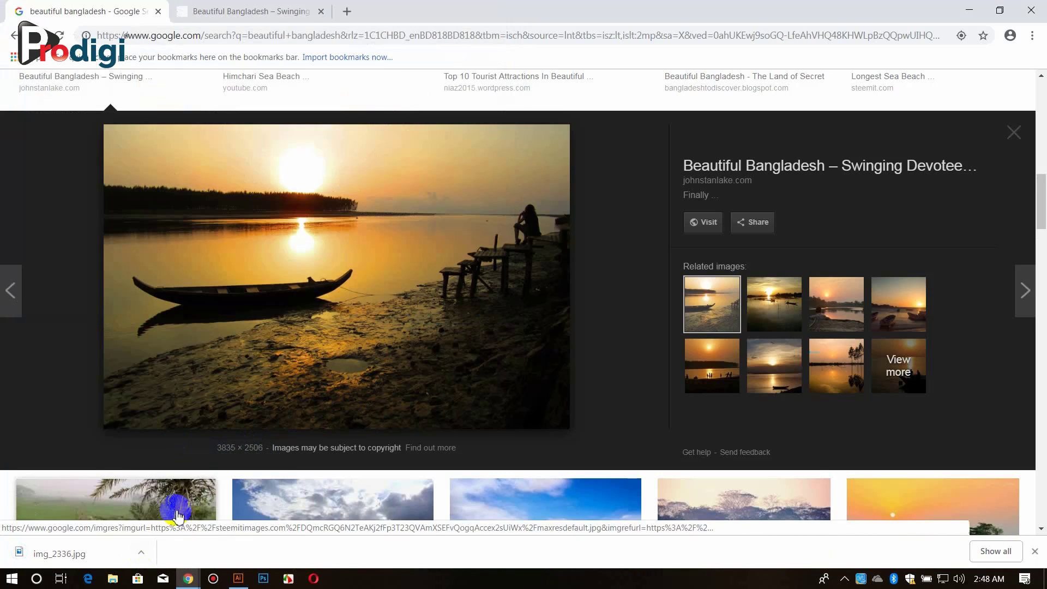
right_click(291, 446)
mouse_move(348, 214)
left_click(545, 214)
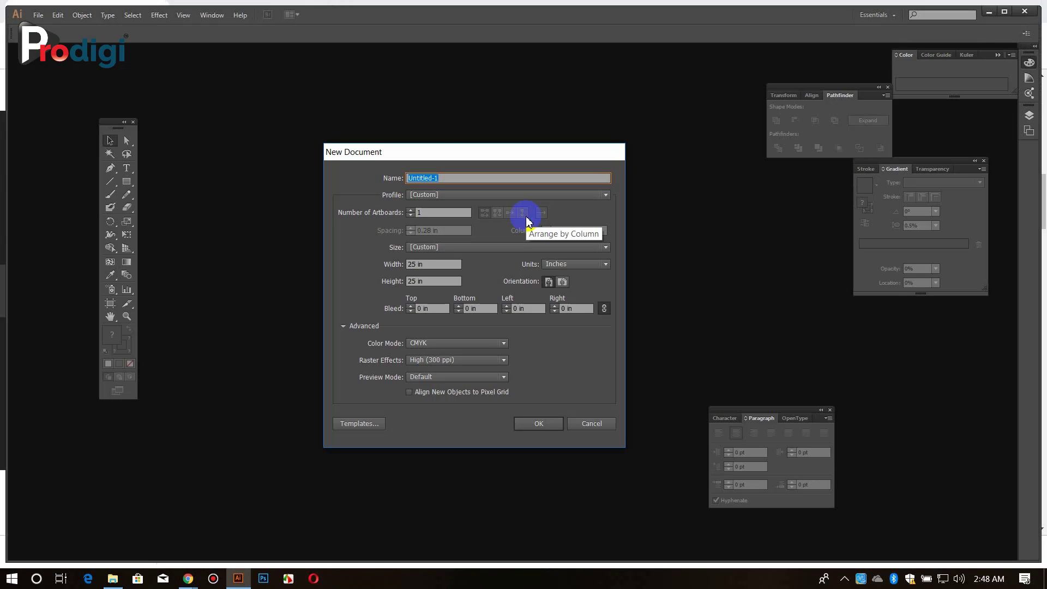
Create a new CMYK document 12 in wide and 18 in high and place the boat photo near the page's upper edge.
left_click_drag(444, 153, 464, 156)
double_click(433, 268)
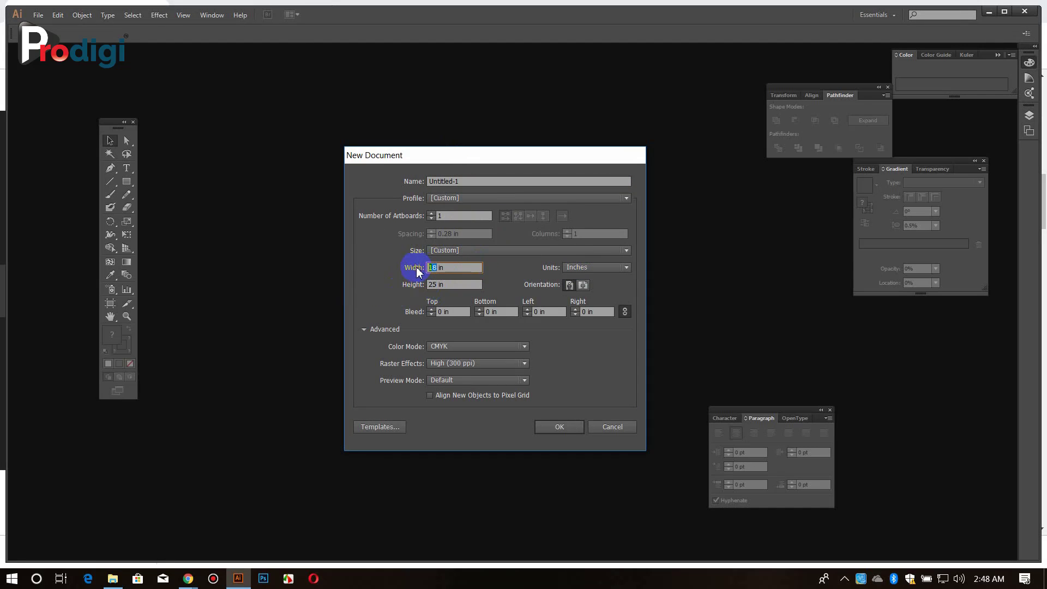
key("Tab")
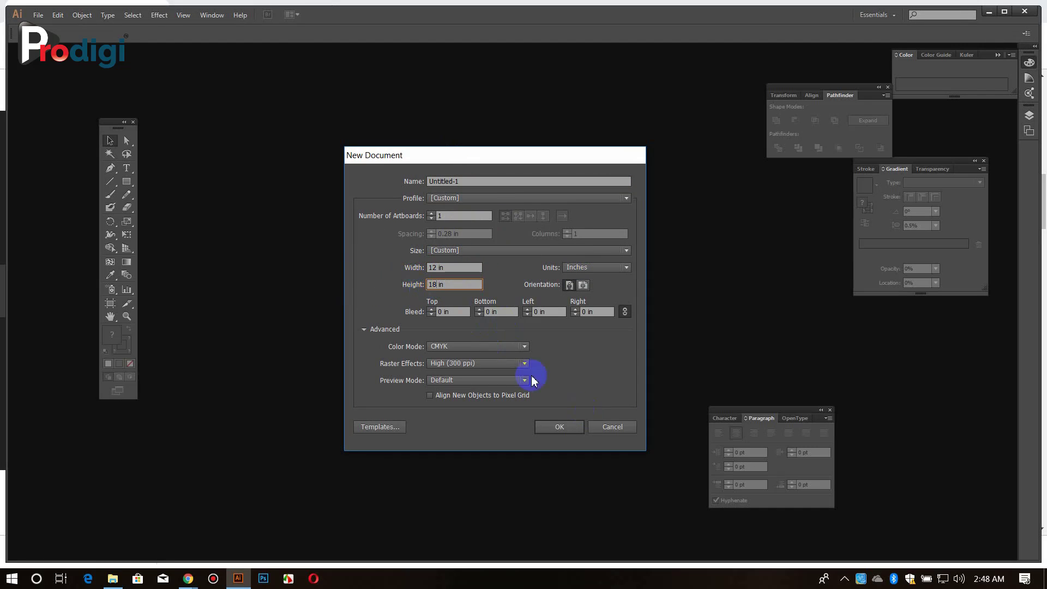
left_click(566, 428)
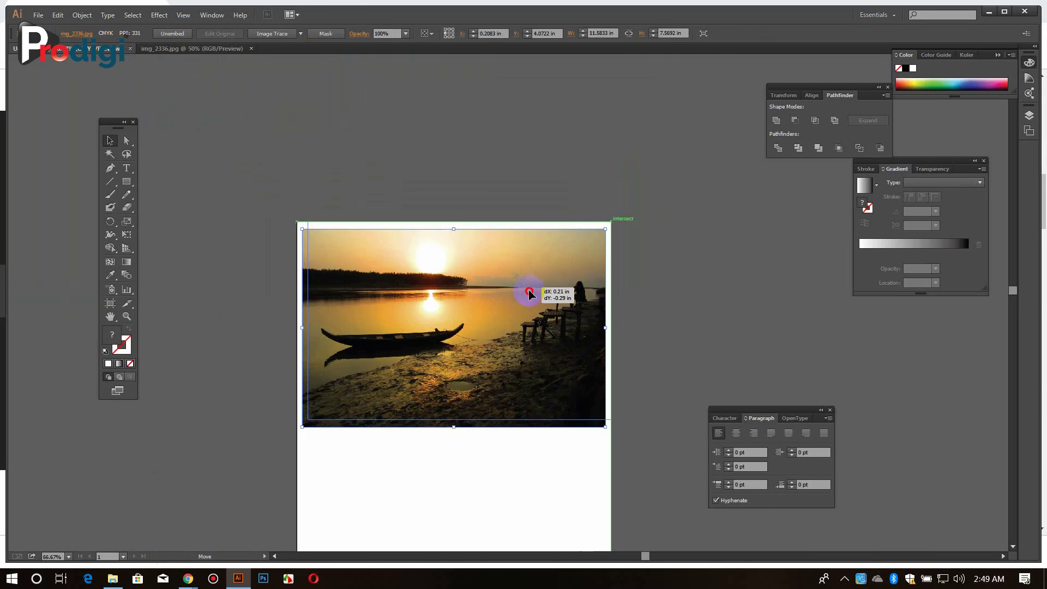
scroll(511, 263, "up", 1)
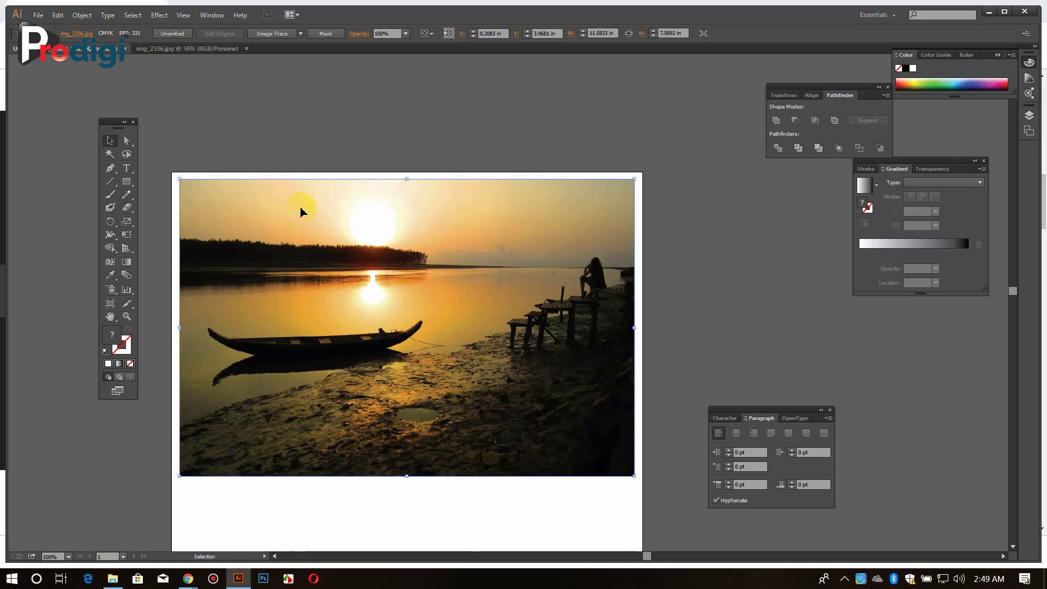
Switch to Chrome and run a Google image search for wall calendar design in a new tab.
left_click(188, 579)
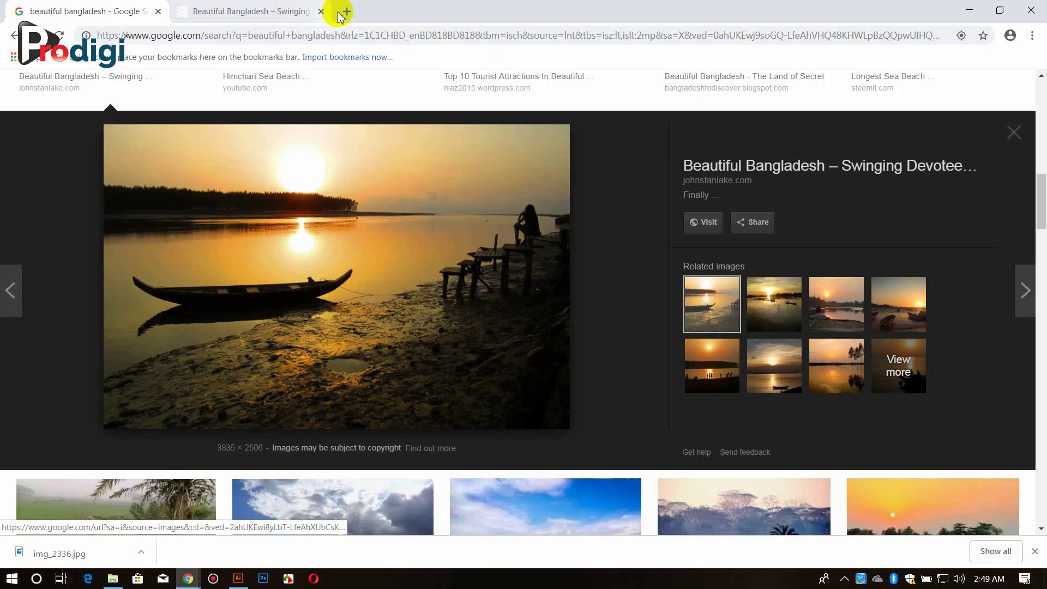
left_click(339, 11)
type("wall cale")
key("Down")
key("Down")
key("Return")
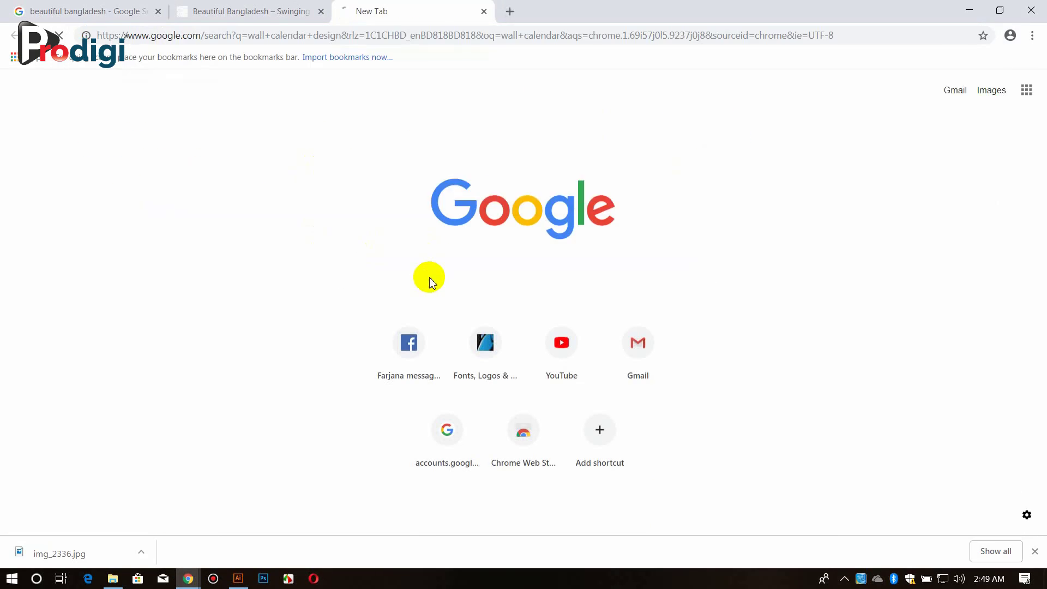
left_click(166, 138)
Preview three wall calendar designs with a large photo above the date grid as layout references.
left_click(425, 271)
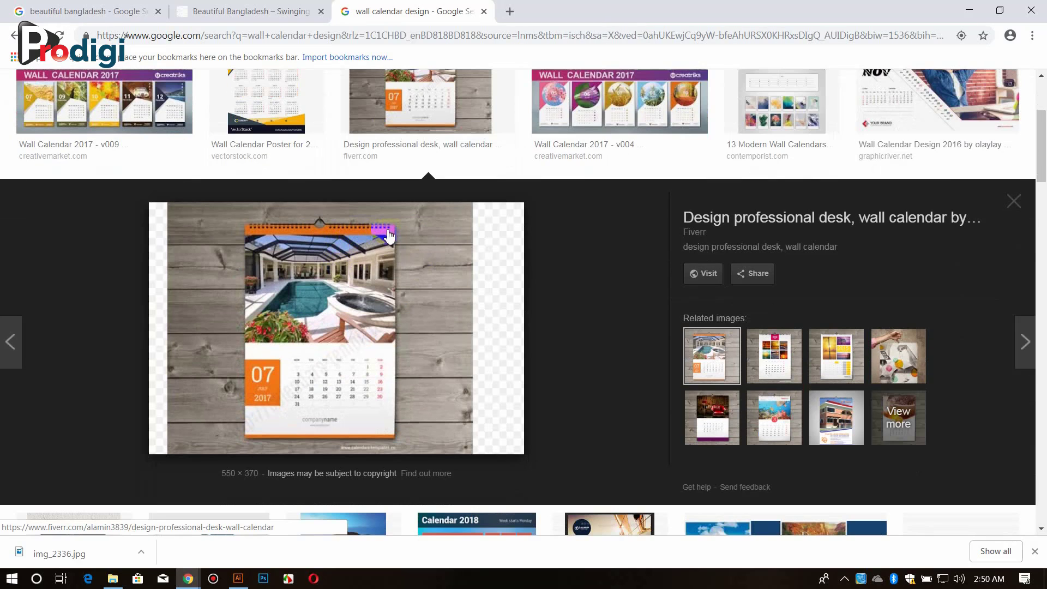
left_click(712, 417)
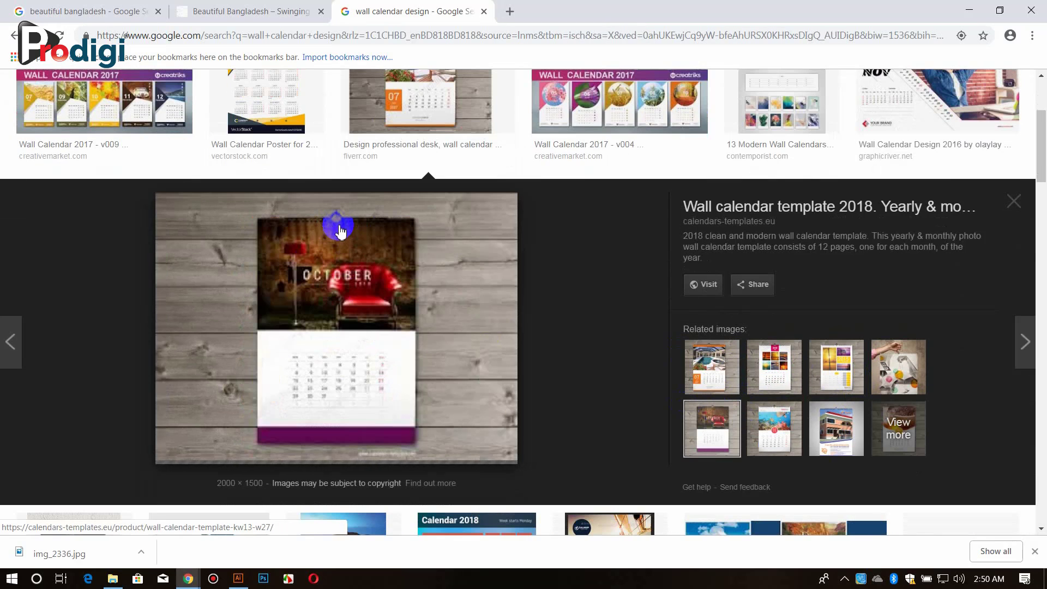
left_click(775, 428)
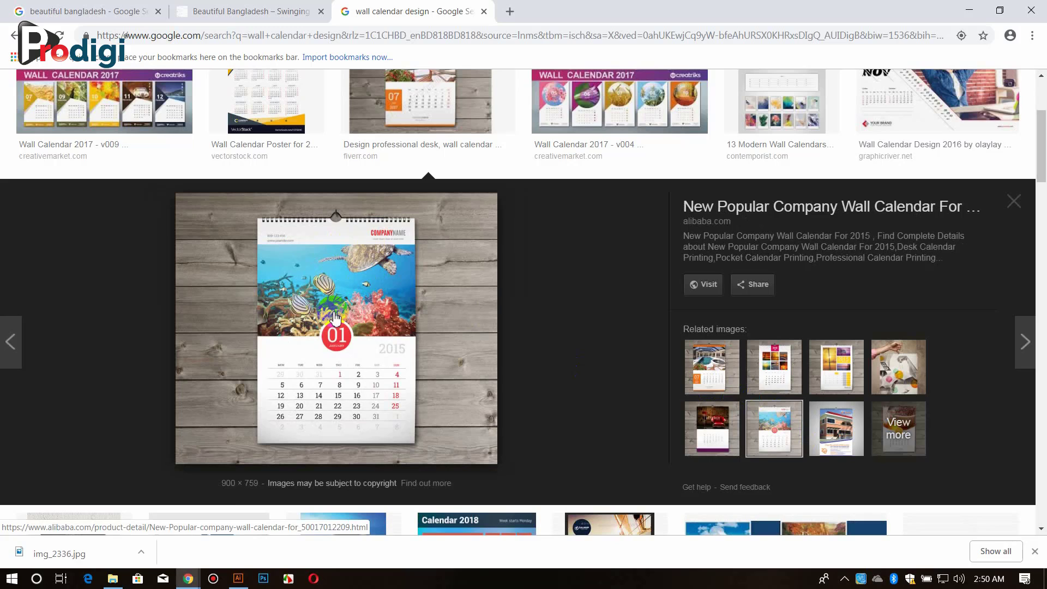
Switch to Illustrator, clip the boat photo with a rectangle about 11.13 by 6.33 in, and move it slightly down the page.
left_click(239, 579)
left_click(131, 182)
left_click_drag(191, 195, 626, 431)
left_click(130, 364)
left_click(110, 141)
left_click_drag(245, 156, 324, 294)
key("ctrl+7")
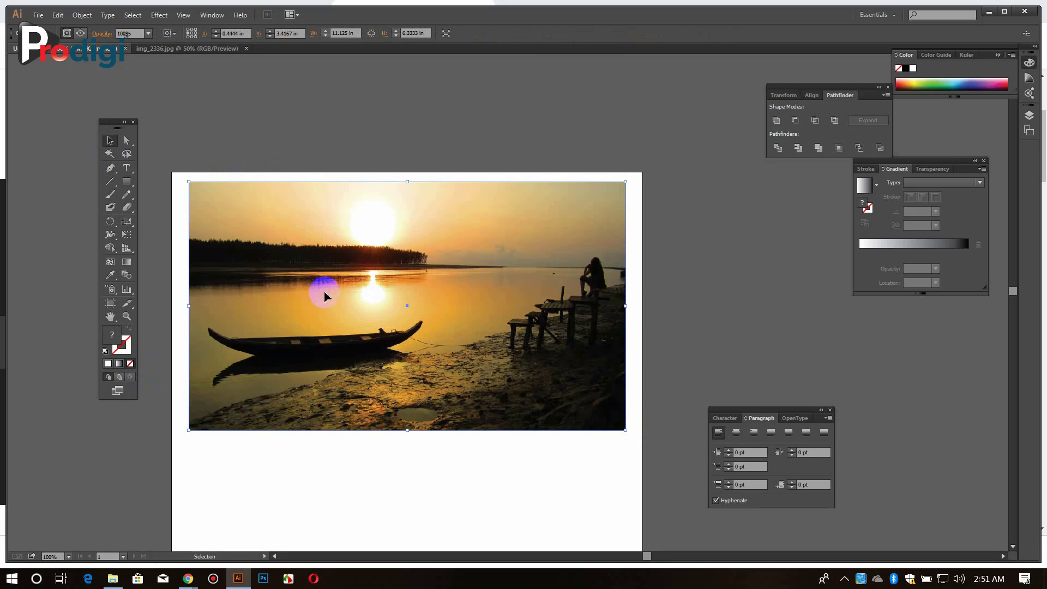
left_click_drag(357, 209, 361, 221)
left_click(343, 184)
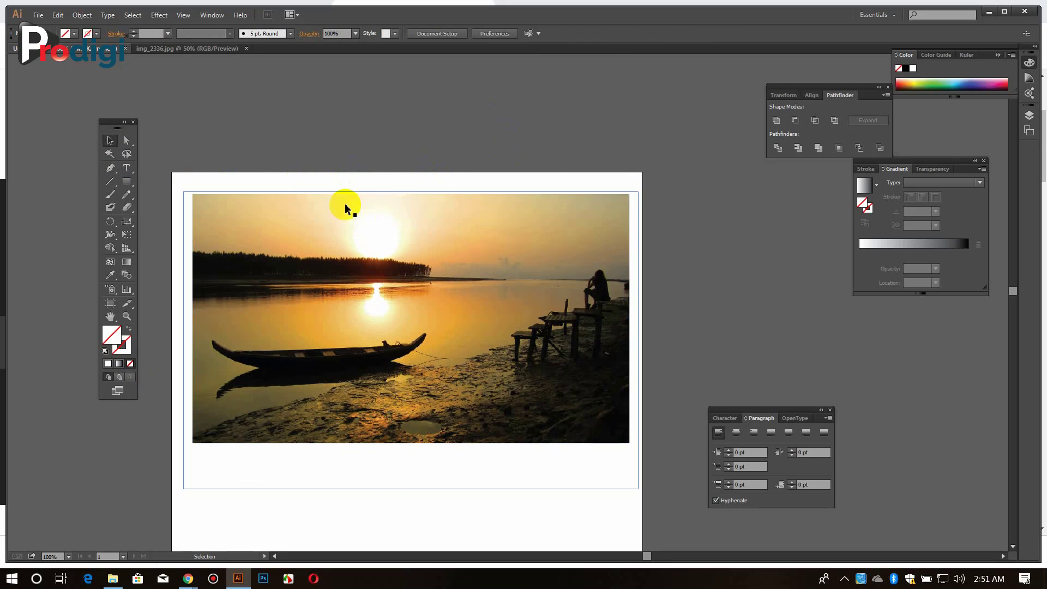
Draw a bar about 11.13 by 0.57 in along the page's top edge and fill it with orange sampled from the photo.
key("m")
left_click_drag(193, 172, 630, 194)
key("i")
left_click(276, 250)
Duplicate the orange bar directly beneath the photo.
key("v")
left_click(242, 116)
scroll(243, 117, "down", 1)
left_click_drag(373, 157, 373, 427)
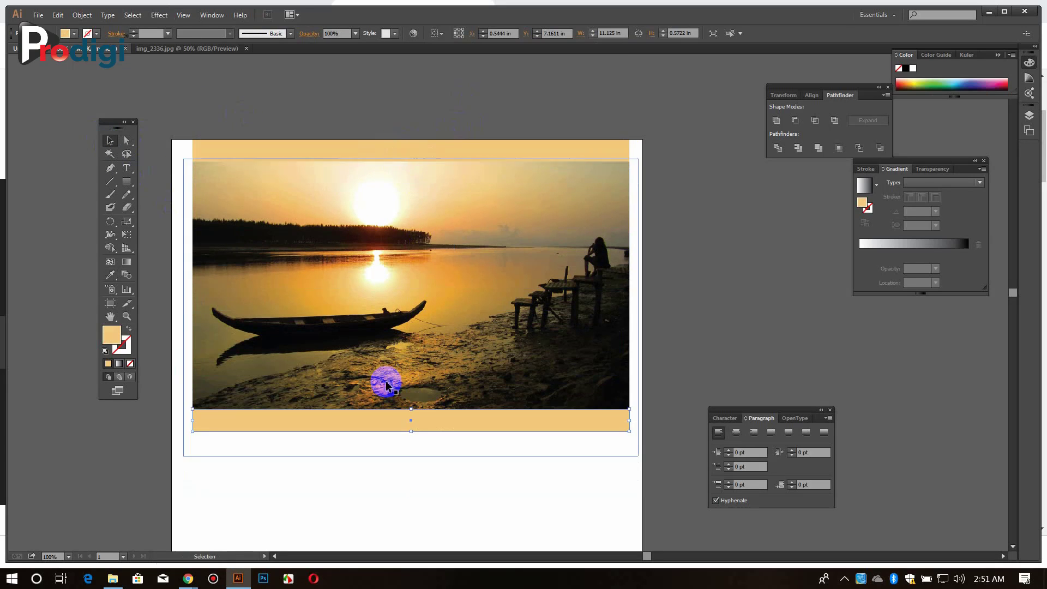
Open the recent file Letterhead.ai, copy its GREEN Housing Ltd logo into the calendar page, and place it below the lower bar.
scroll(385, 378, "down", 1)
left_click(39, 14)
mouse_move(164, 68)
left_click(269, 69)
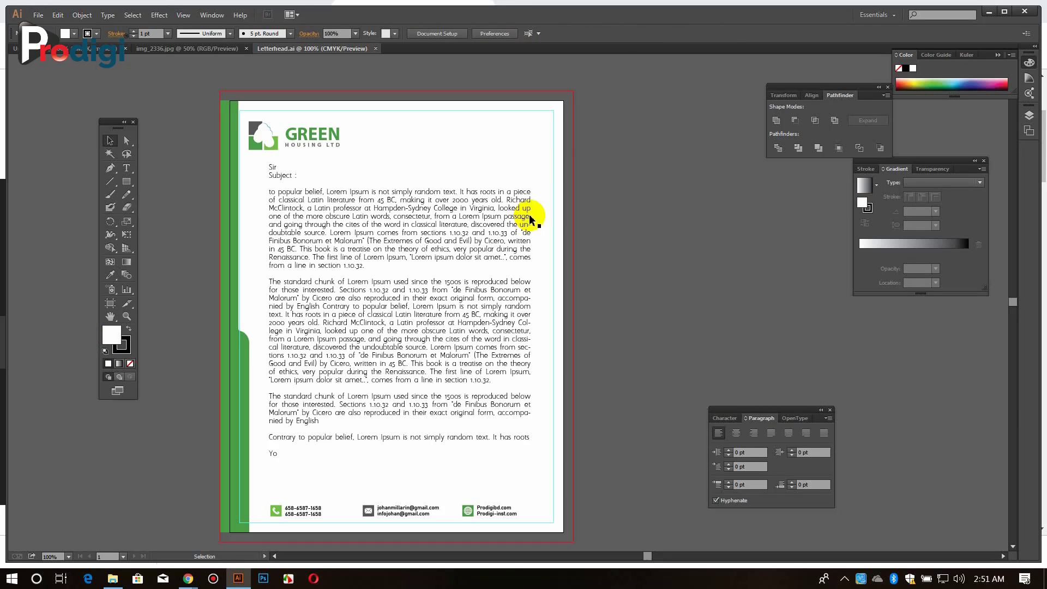
key("ctrl+v")
left_click_drag(503, 312, 416, 469)
Recolor the top bar dark green and the lower bar light green using colors sampled from the logo.
left_click(420, 116)
key("i")
left_click(381, 467)
key("a")
left_click(369, 394)
Stretch the light green bar to the full page width and extend its height to about 1.01 in.
key("v")
left_click_drag(629, 385, 641, 386)
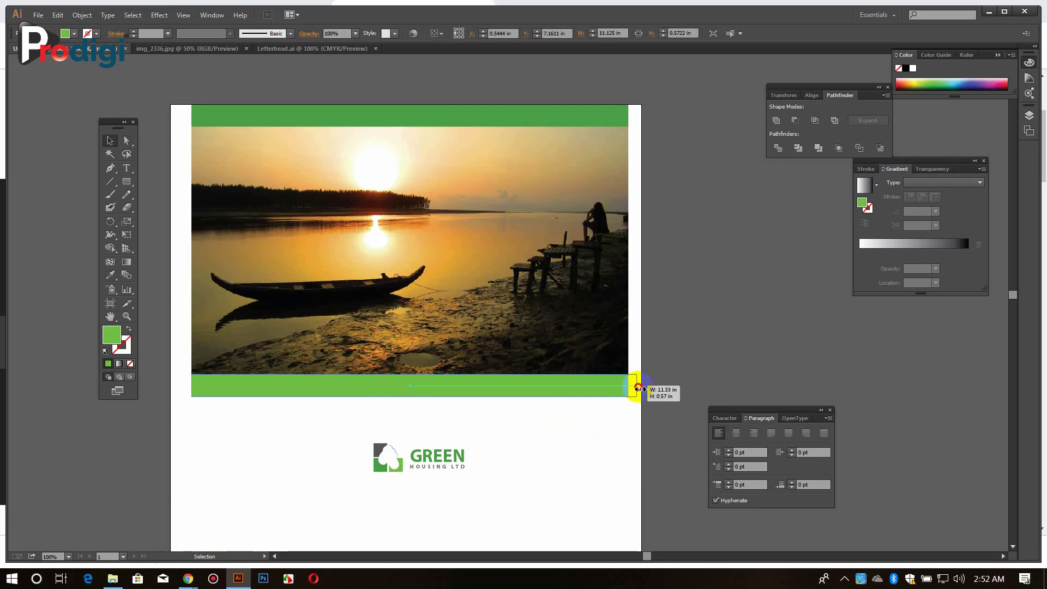
left_click_drag(191, 386, 170, 386)
left_click_drag(407, 397, 406, 415)
left_click(688, 321)
Stretch the dark green top bar to the full page width.
left_click(327, 116)
left_click_drag(191, 116, 172, 121)
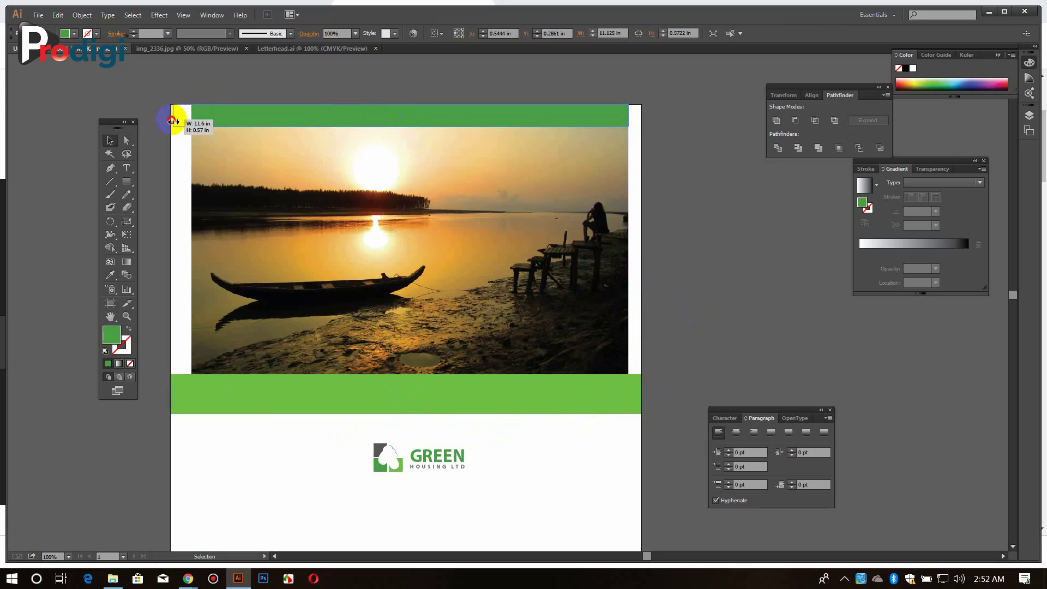
left_click_drag(641, 122, 643, 122)
left_click(674, 240)
left_click_drag(503, 457, 518, 398)
left_click(447, 403, "ctrl")
left_click_drag(525, 360, 506, 473)
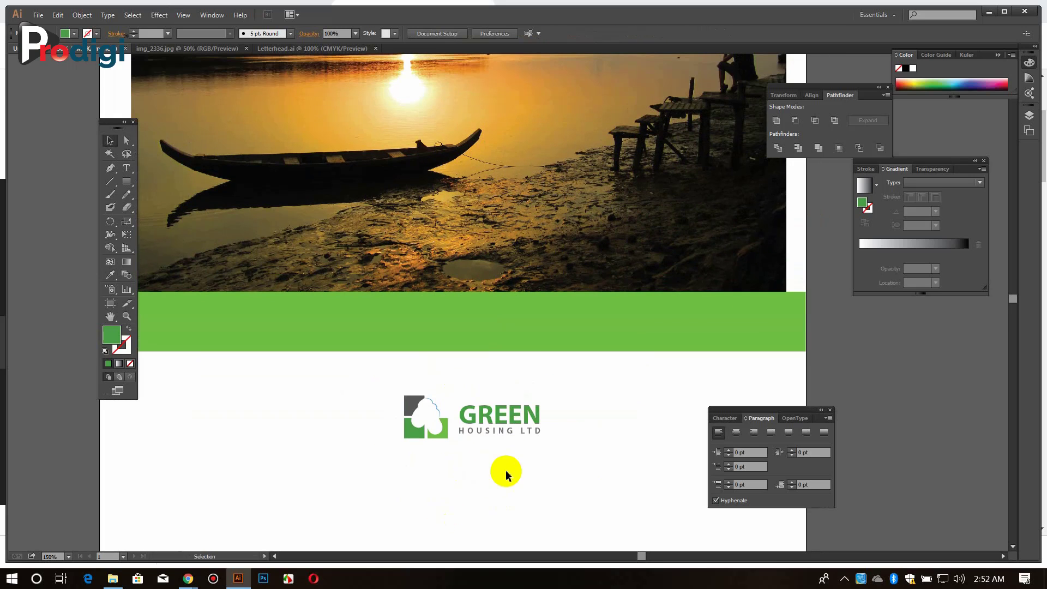
key("ctrl+minus")
left_click_drag(634, 195, 621, 327)
left_click(621, 327)
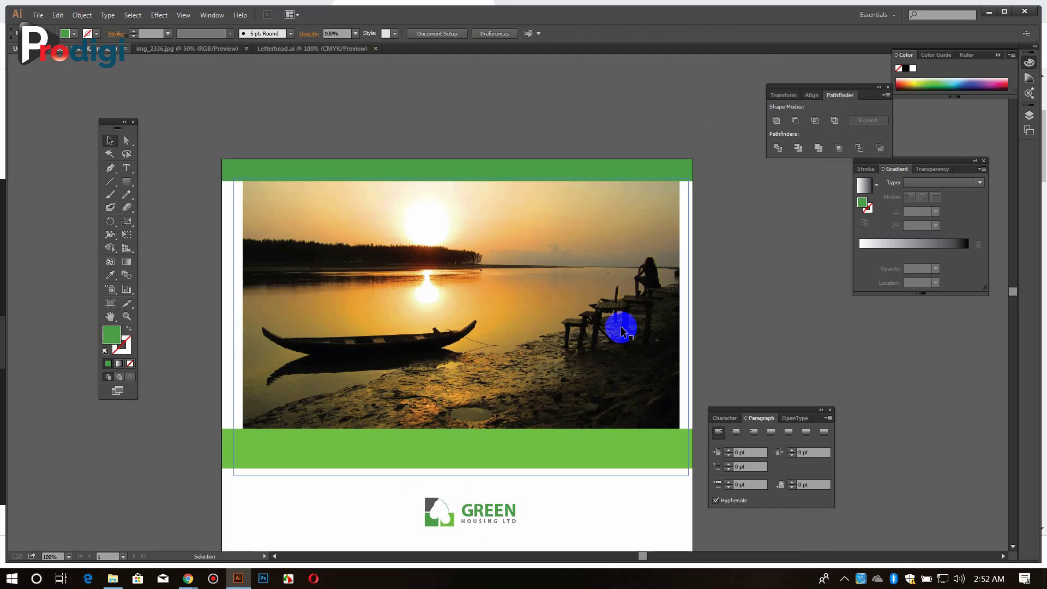
Delete the dark green top bar and narrow the light green bar to the photo's width.
left_click(498, 171)
key("Delete")
left_click_drag(477, 428, 477, 336)
left_click(224, 356)
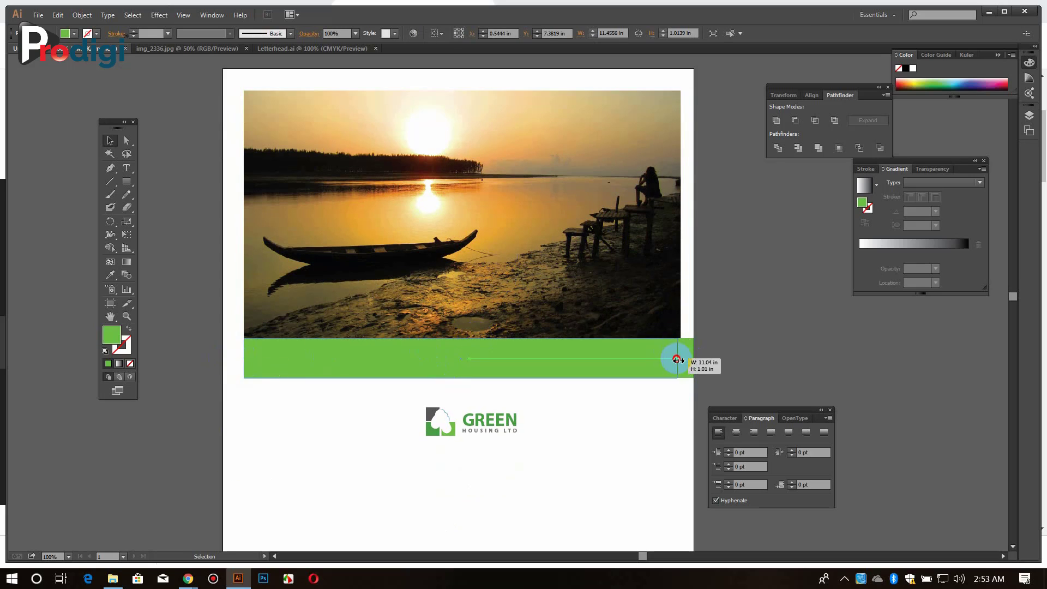
left_click_drag(677, 360, 681, 359)
left_click(739, 315)
Nudge the light green bar slightly down to leave a thin white gap beneath the photo.
scroll(740, 319, "up", 1)
left_click(668, 383)
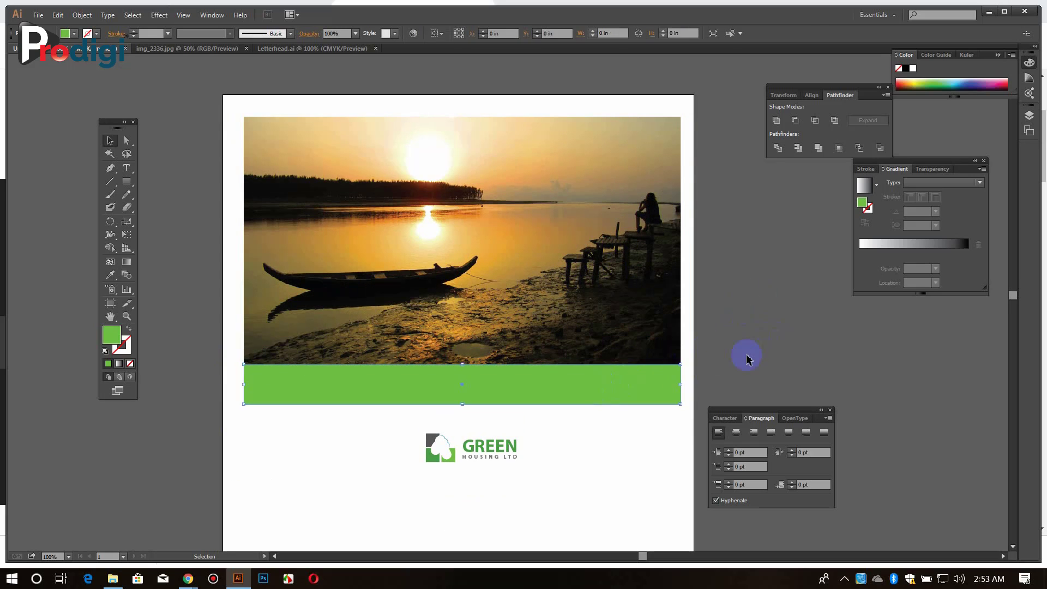
key("Down")
key("Down")
key("Up")
left_click(766, 347)
Place a copy of the GREEN Housing Ltd logo over the sky in the photo's upper-left corner.
left_click_drag(476, 255, 486, 328)
left_click_drag(501, 398, 498, 319)
left_click(731, 335)
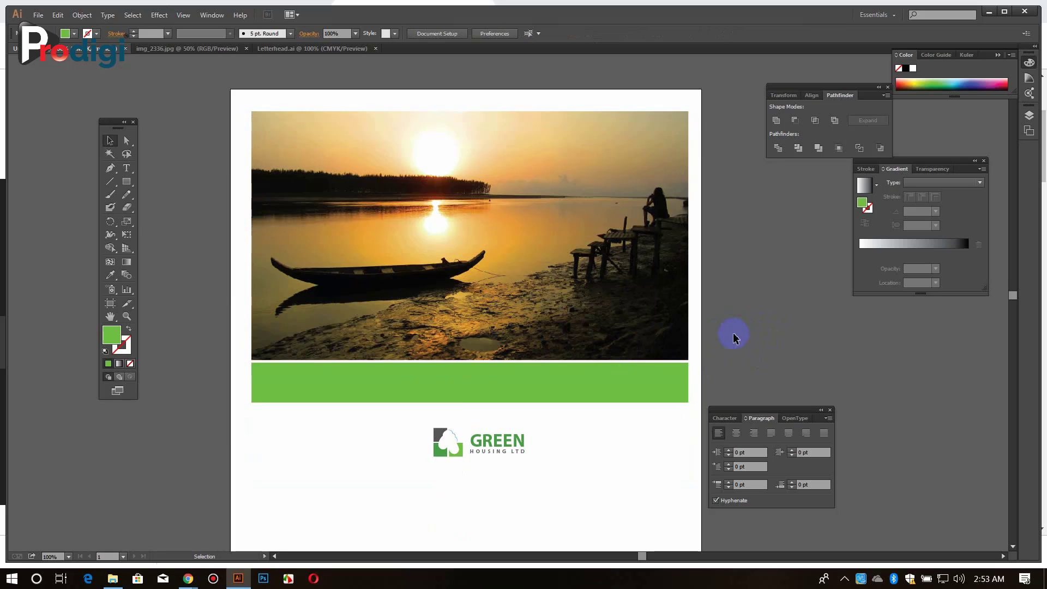
left_click_drag(519, 451, 352, 152, "alt")
Draw a rectangle about 2.78 by 1.25 in around the copied logo, fill it with white sampled from the sun, and send it behind the logo.
left_click(417, 205, "ctrl")
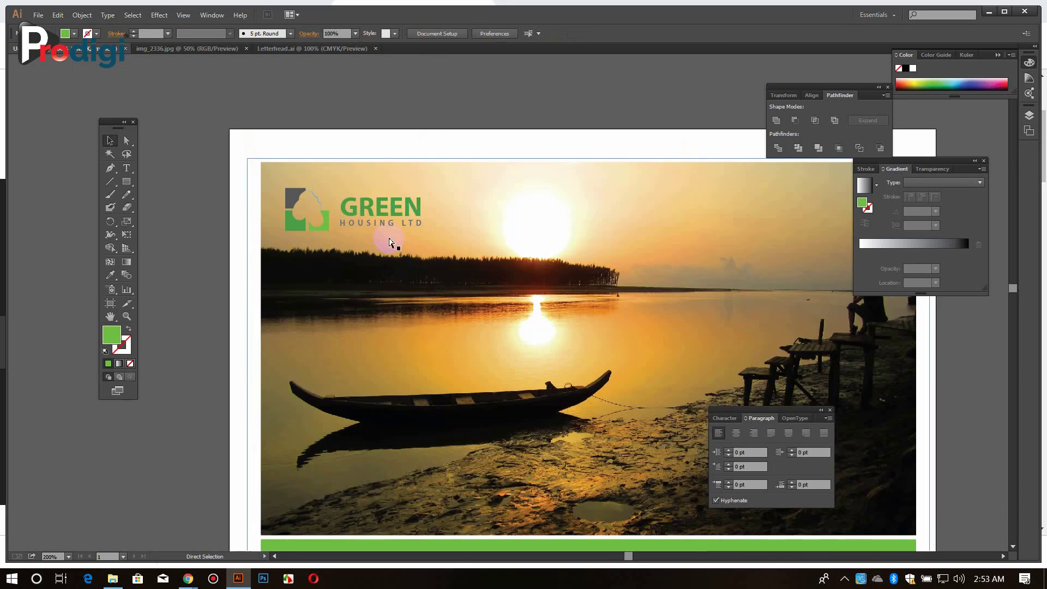
left_click(389, 238, "ctrl")
left_click(461, 268)
key("m")
left_click_drag(353, 210, 572, 308)
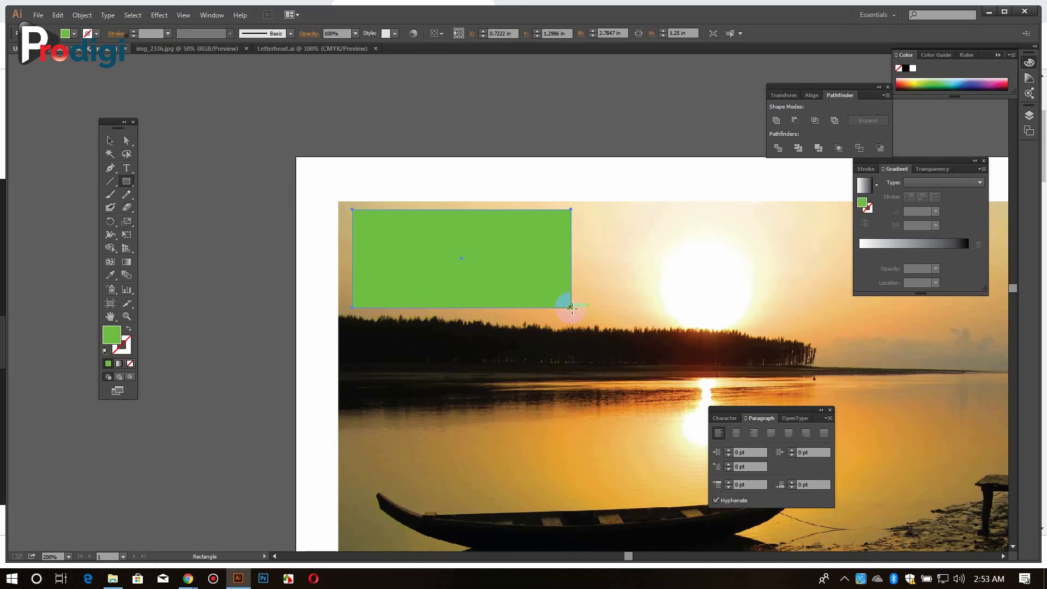
key("i")
left_click(712, 275)
key("ctrl+[")
Adjust the copied logo's position to sit roughly centered within the white rectangle.
key("v")
left_click(518, 261)
key("Up")
left_click(611, 138)
left_click_drag(510, 245, 504, 247)
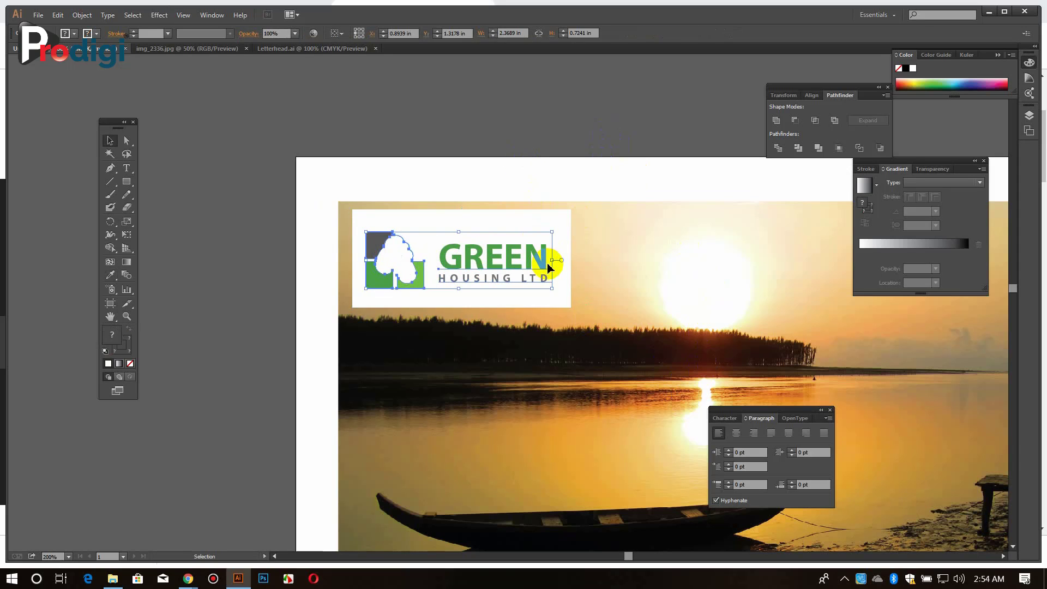
Scale the copied logo to about 2.42 in wide inside its white box, and move the loose logo below the bar off the artboard.
left_click_drag(549, 288, 555, 290, "shift")
left_click(509, 185)
left_click_drag(509, 186, 359, 192)
key("ctrl+minus")
key("ctrl+minus")
key("ctrl+minus")
left_click_drag(612, 344, 553, 321)
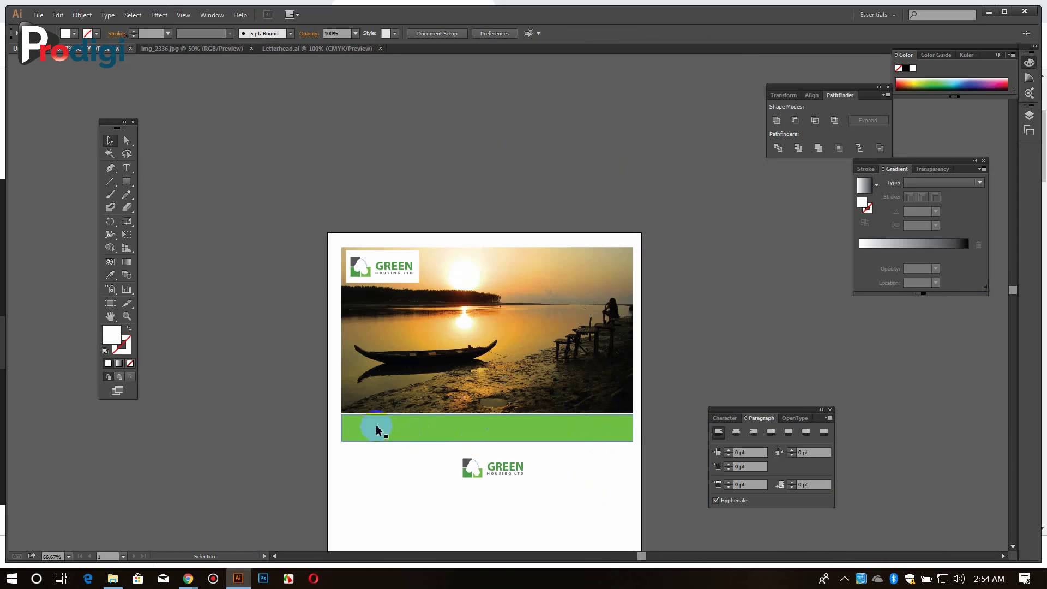
left_click(510, 474)
key("ctrl+1")
Draw a white circle centered on the middle of the green bar's lower edge, with its upper edge reaching the top of the bar.
left_click_drag(133, 182, 164, 205)
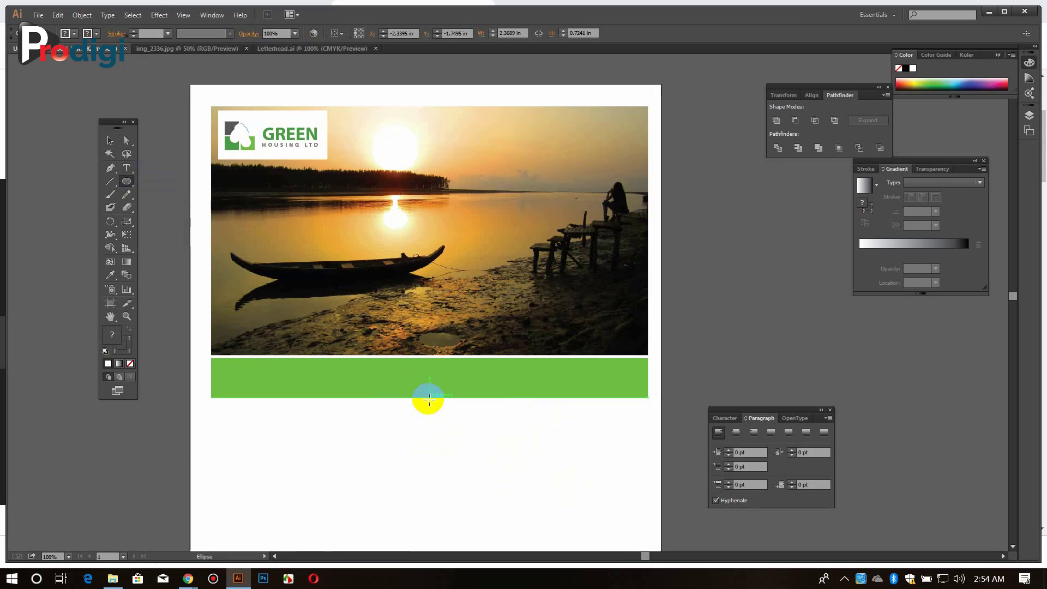
mouse_move(426, 397)
left_mouse_down("alt+shift")
mouse_move(465, 426)
mouse_move(475, 312)
left_mouse_up("alt+shift")
key("ctrl+minus")
key("ctrl+minus")
key("ctrl+0")
key("v")
left_click(521, 352)
Duplicate the light green bar straight down to the bottom edge of the page.
key("ctrl+plus")
left_click_drag(401, 426, 422, 298)
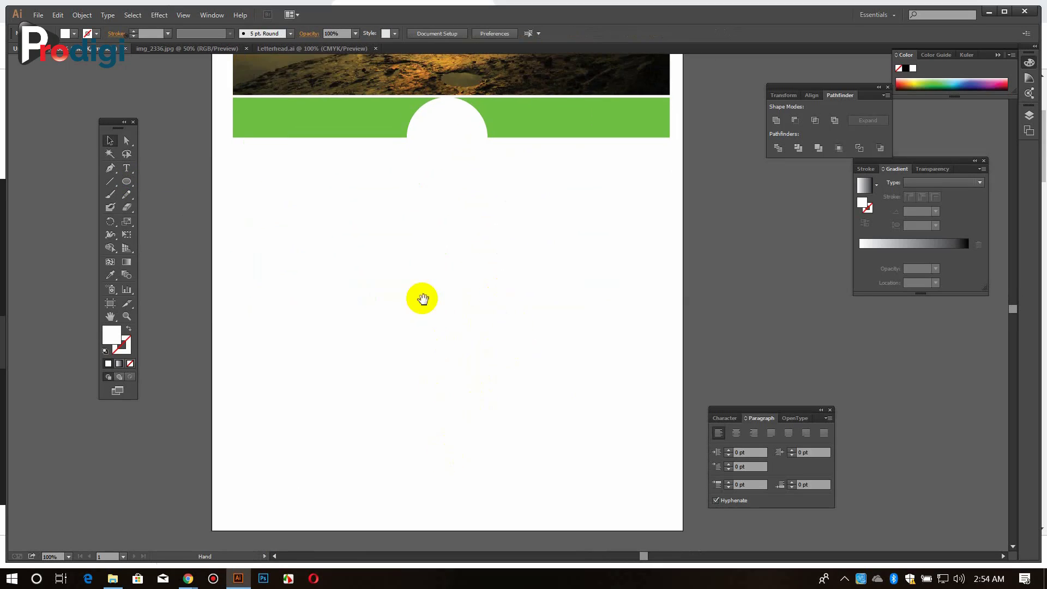
key("ctrl+minus")
left_click_drag(541, 187, 534, 449, "alt+shift")
left_click(534, 494)
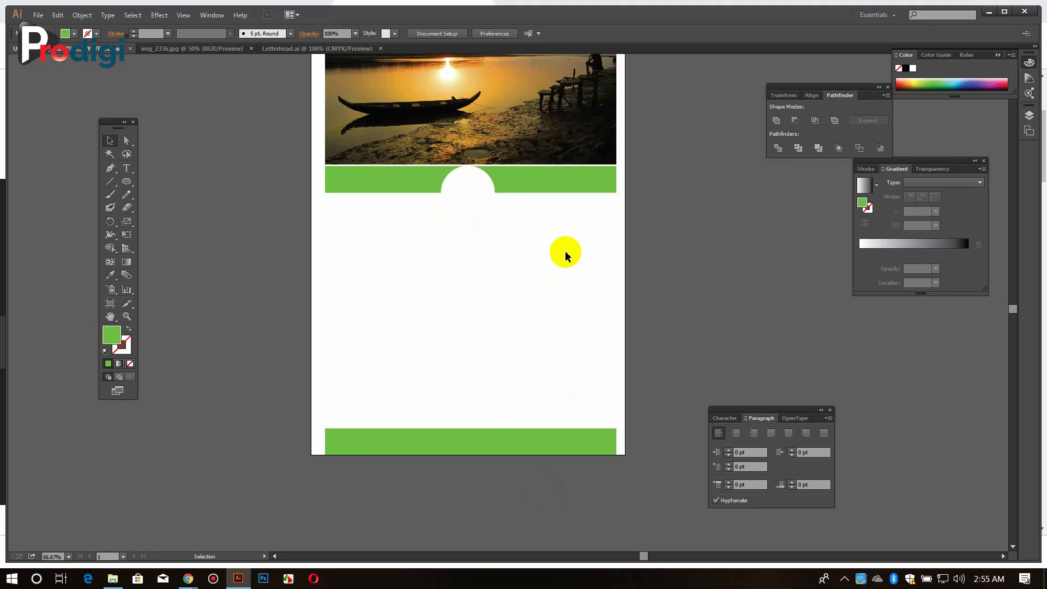
scroll(518, 268, "up", 1)
Paste a copy of the white circle in front, shrink it about its center to about 1.86 in, and fill it with the logo's green.
left_click(465, 211)
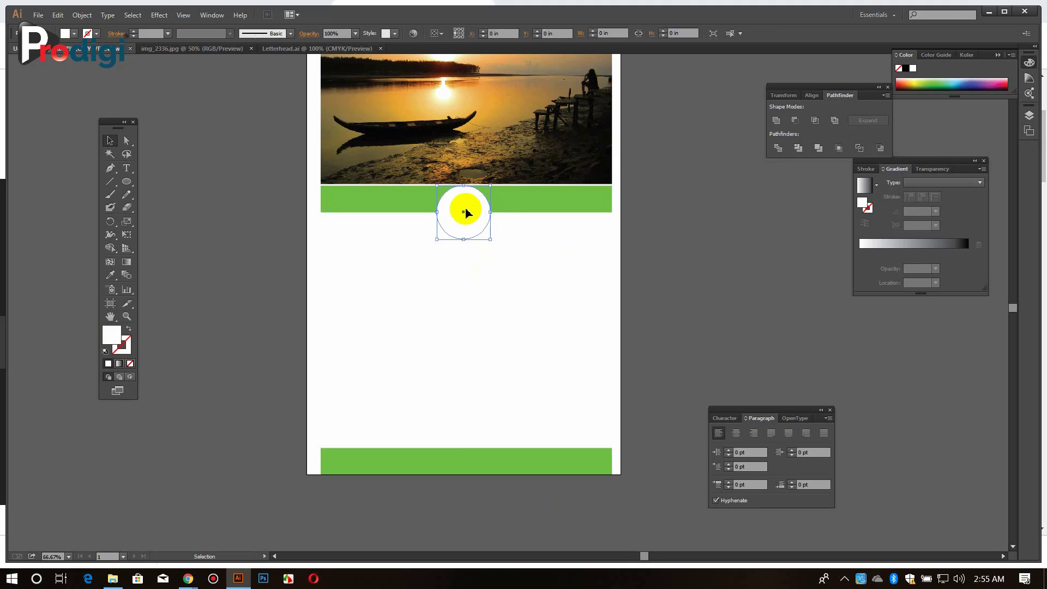
key("ctrl+plus")
key("ctrl+c")
key("ctrl+f")
left_click_drag(463, 355, 459, 358, "alt+shift")
key("i")
left_click(228, 143)
key("v")
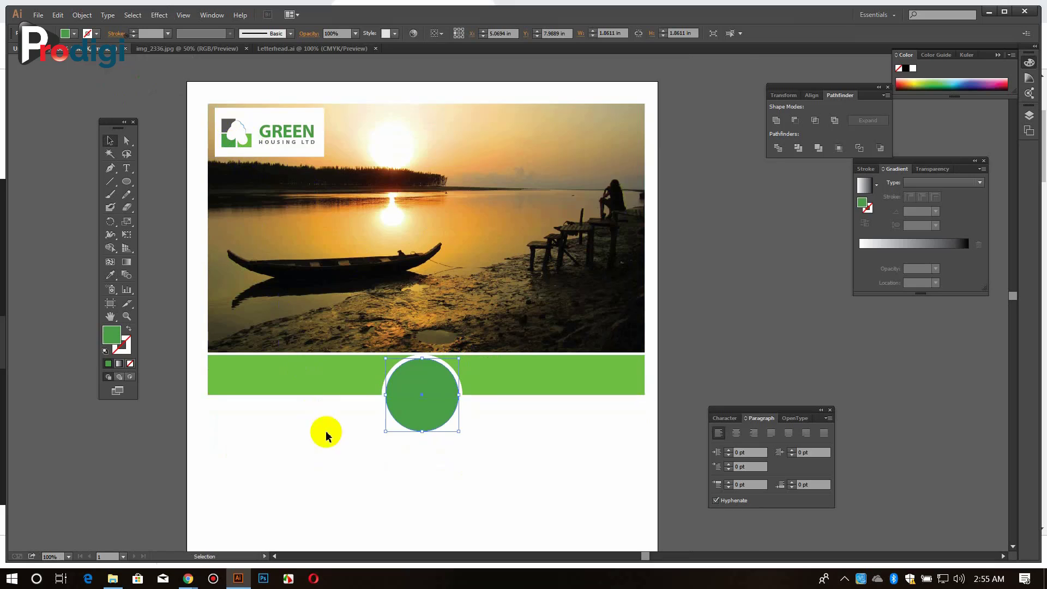
left_click(325, 432)
Add the text "1" in the blank area below the green bar and enlarge it to about 75.78 pt.
key("ctrl+plus")
key("t")
left_click(244, 440)
type("1")
left_click(110, 141)
left_click_drag(250, 443, 262, 471, "alt+shift")
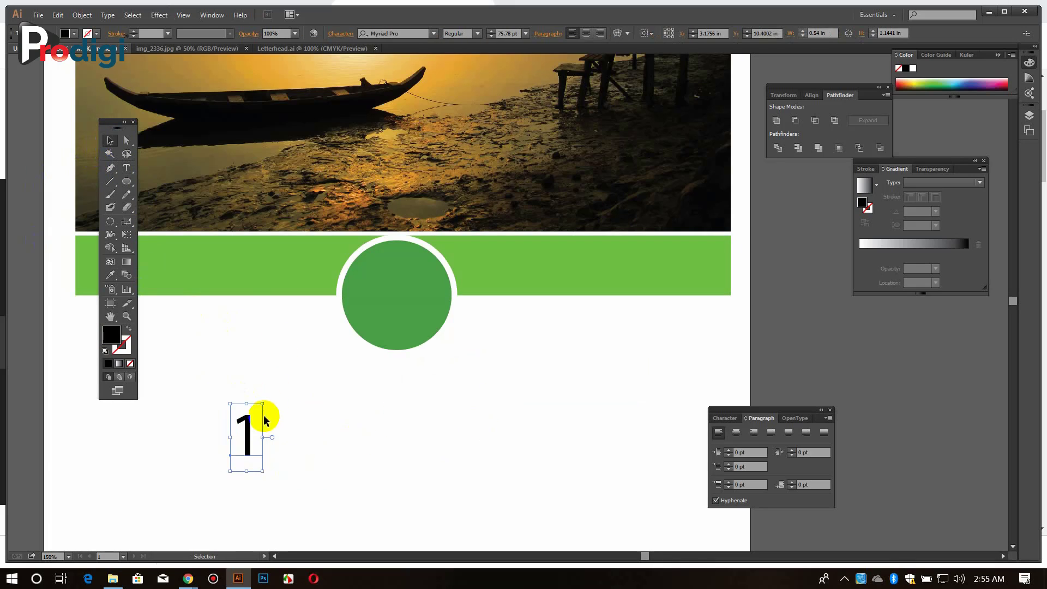
Browse the fonts for the numeral 1 and set it in Mummy Loves You.
left_click(400, 34)
key("Down")
key("Down")
key("Down")
key("Down")
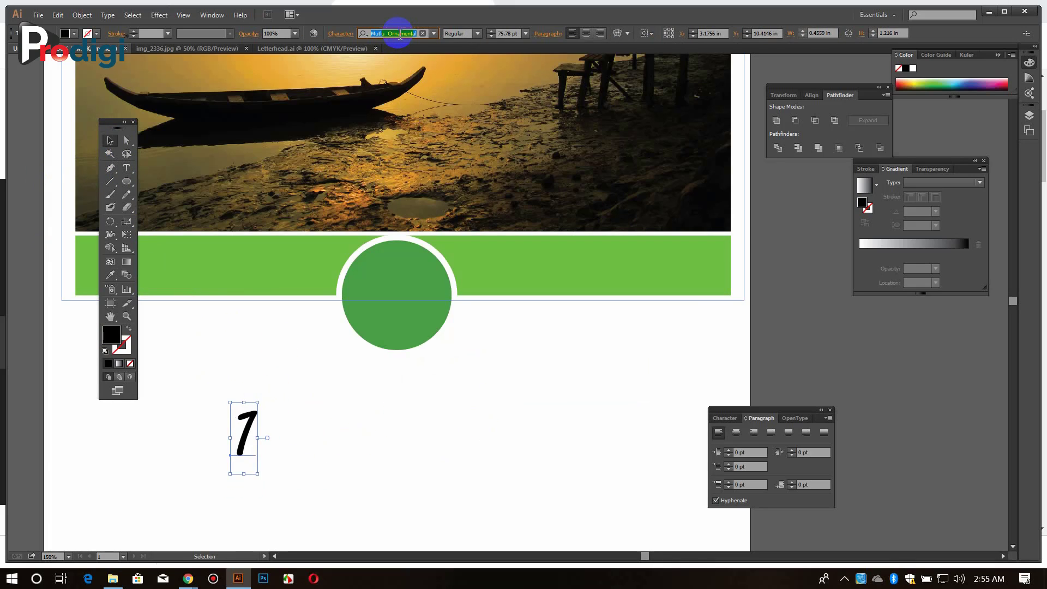
key("Up")
left_click(237, 420)
left_click_drag(238, 420, 428, 376)
left_click_drag(760, 255, 651, 256)
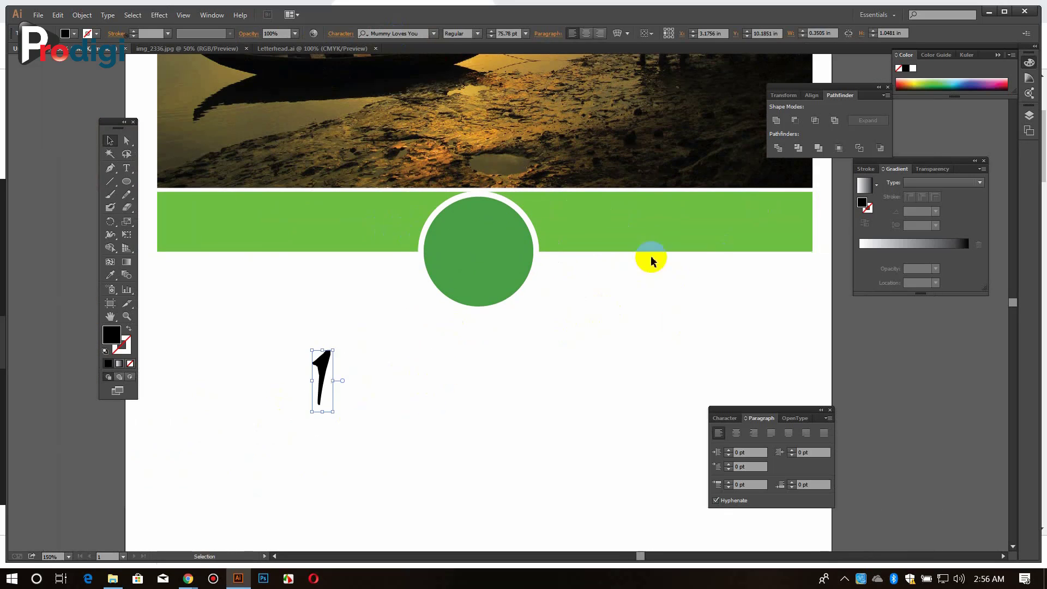
Place an outlined copy of the numeral 1 on the green circle, fill it with white, and enlarge it to fit the circle.
left_click(321, 378)
key("ctrl+shift+o")
left_click_drag(323, 377, 474, 247, "alt")
right_click(321, 378)
left_click(260, 411)
key("i")
left_click(504, 370)
key("v")
left_click_drag(488, 283, 498, 298)
left_click(557, 386)
left_click_drag(557, 386, 511, 447)
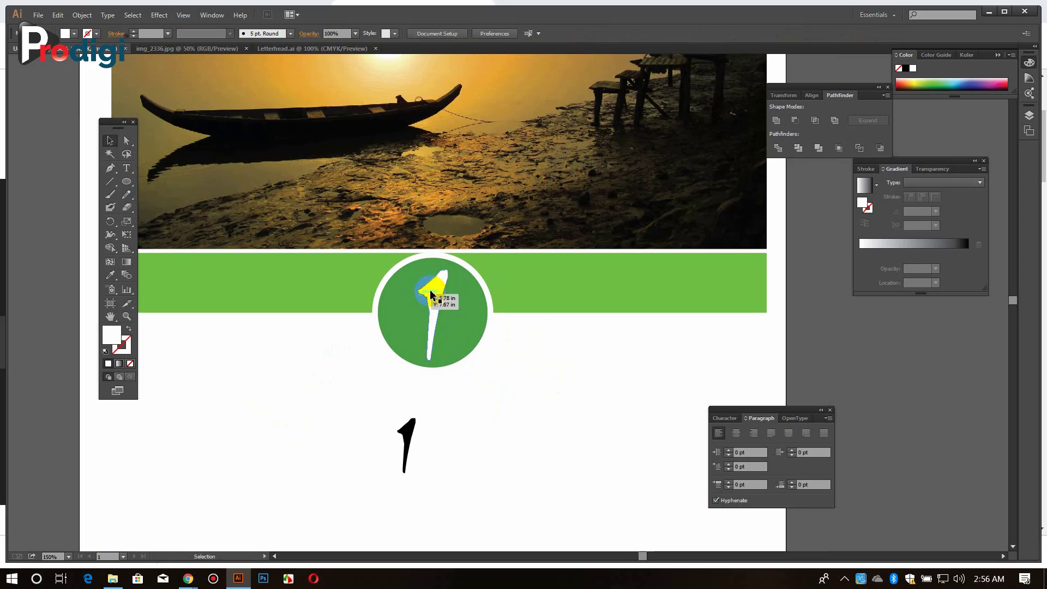
Fill the circle behind the white numeral with the dark gray sampled from the logo's corner square.
key("ctrl+minus")
key("ctrl+minus")
key("ctrl+plus")
left_click_drag(495, 369, 489, 455)
left_click(482, 405)
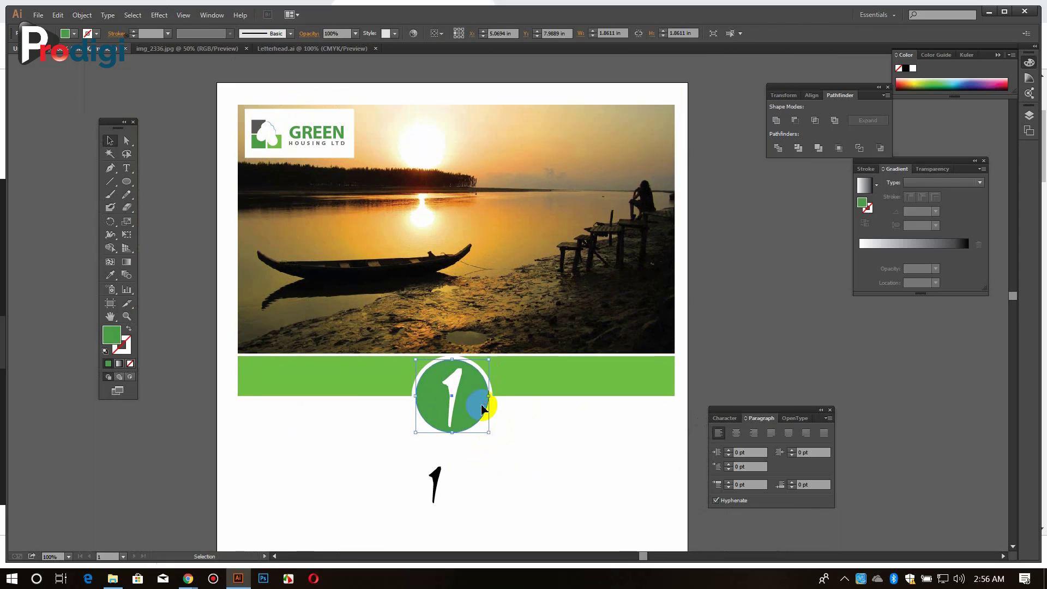
key("i")
left_click(258, 124)
key("v")
left_click(512, 479)
Move the black numeral text onto the green bar right of the circle and change it to 2018 at about 54.4 pt.
left_click_drag(439, 483, 450, 336)
double_click(447, 335)
left_click(110, 138)
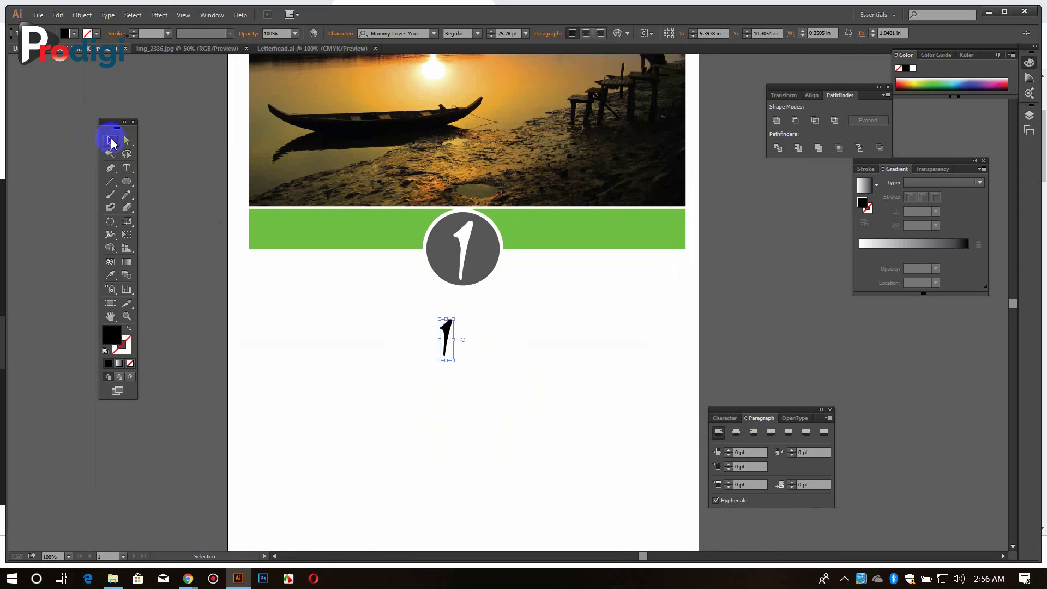
left_click(126, 169)
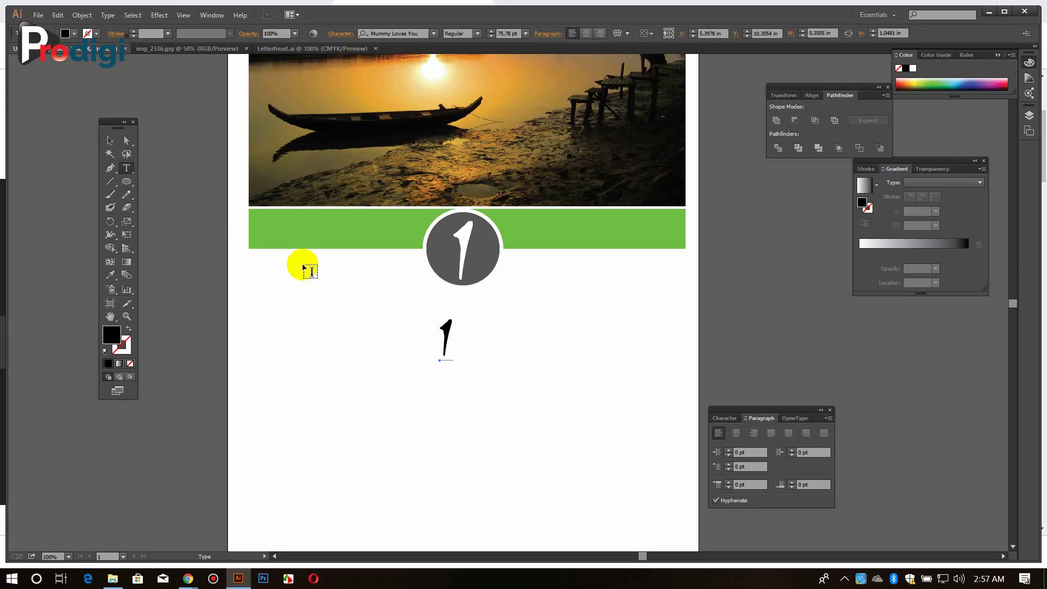
left_click_drag(443, 335, 624, 235)
type("2010")
key("BackSpace")
type("8")
left_click(111, 140)
Browse the fonts for the 2018 text and set it in a wide, bold geometric typeface.
left_click(405, 34)
key("Down")
key("Down")
key("Down")
key("Down")
key("Down")
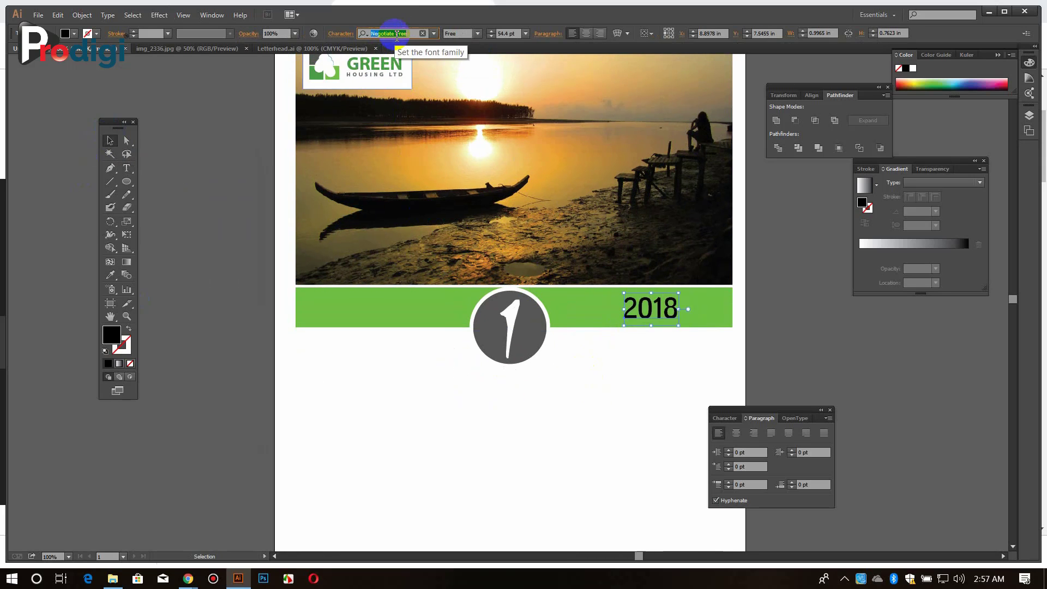
left_click(396, 33)
key("Down")
key("Down")
key("Down")
key("Down")
key("Down")
left_click(663, 380)
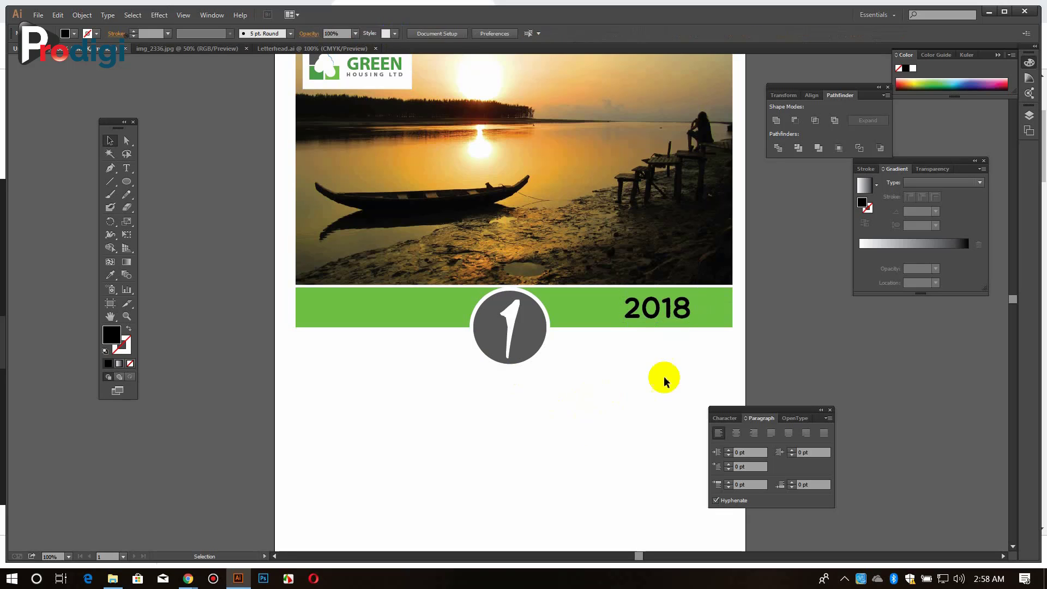
Copy the 2018 text to the green bar left of the circle and change the copy to January.
left_click(566, 359)
left_click_drag(655, 309, 412, 309)
double_click(427, 313)
key("ctrl+a")
type("JAN")
left_click(111, 140)
Nudge the 2018 text slightly to the right along the green bar.
key("Right")
key("Right")
key("Right")
key("Right")
key("Right")
key("Right")
key("Right")
key("Right")
Browse the fonts for the January text and set it in a heavy sans-serif typeface.
left_click(399, 34)
key("Down")
key("Down")
key("Down")
left_click(419, 458)
scroll(568, 338, "down", 4)
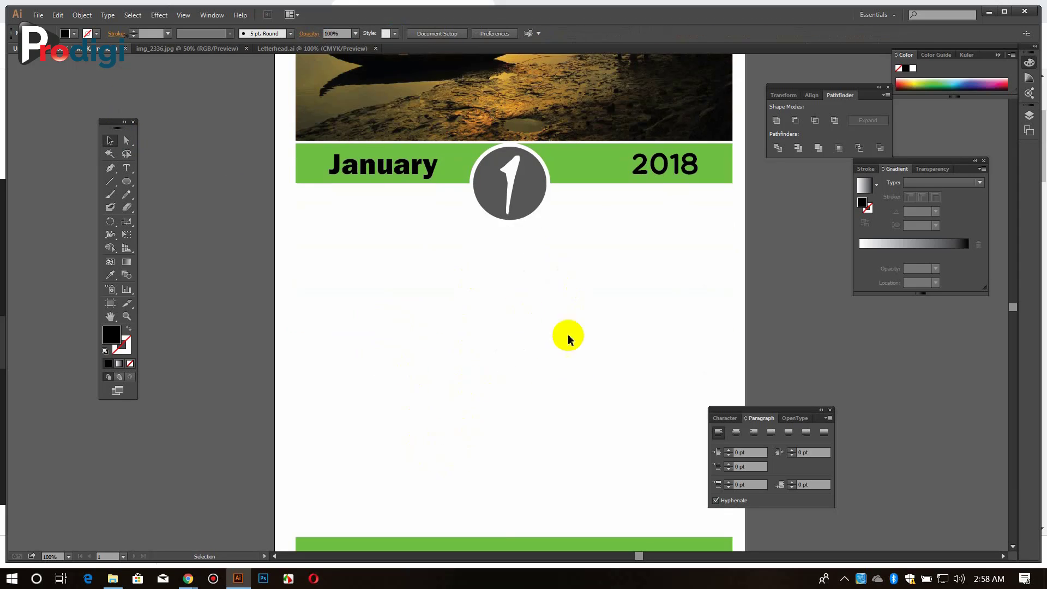
Place a copy of the GREEN Housing Ltd logo in the page's lower-left area, just above the bottom green bar.
scroll(537, 338, "right", 1)
key("ctrl+minus")
key("ctrl+minus")
left_click_drag(402, 86, 443, 377)
left_click(379, 369)
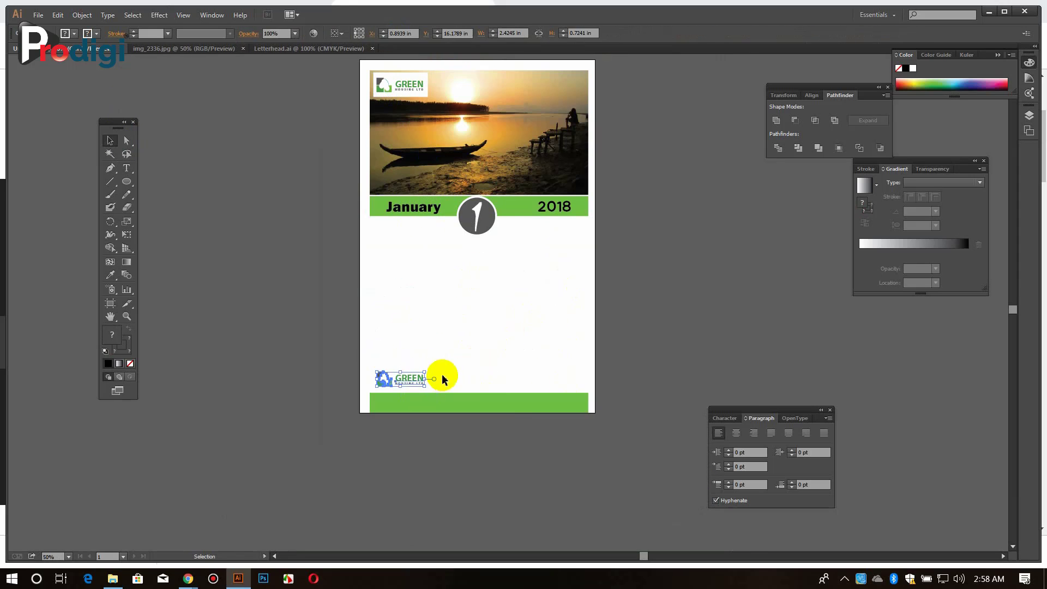
left_click(448, 372)
key("ctrl+plus")
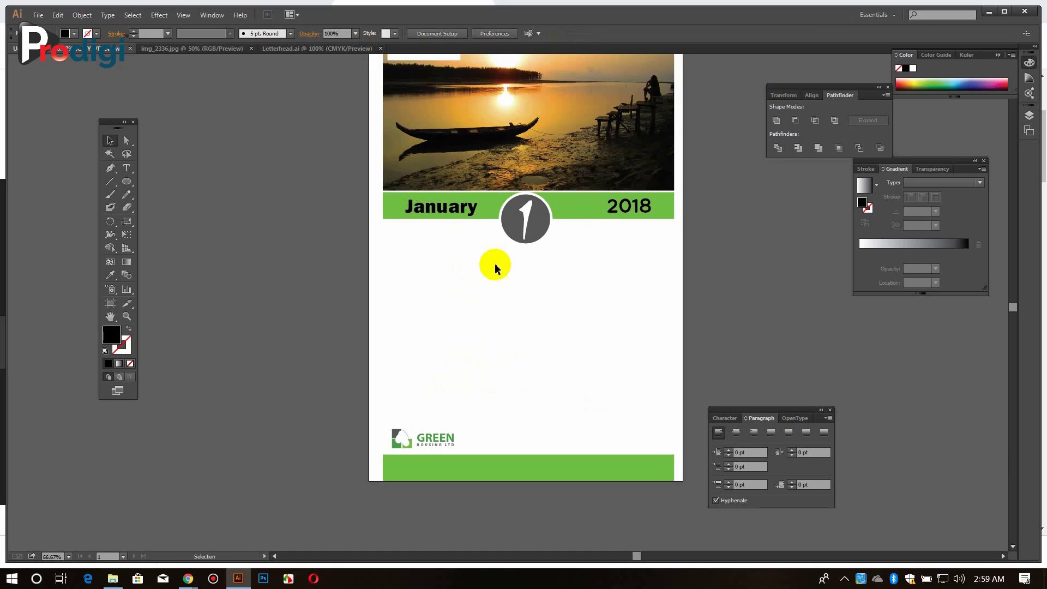
Open the Tabs ruler, place it below the month circle, and widen it to span the calendar area.
left_click(213, 15)
mouse_move(382, 493)
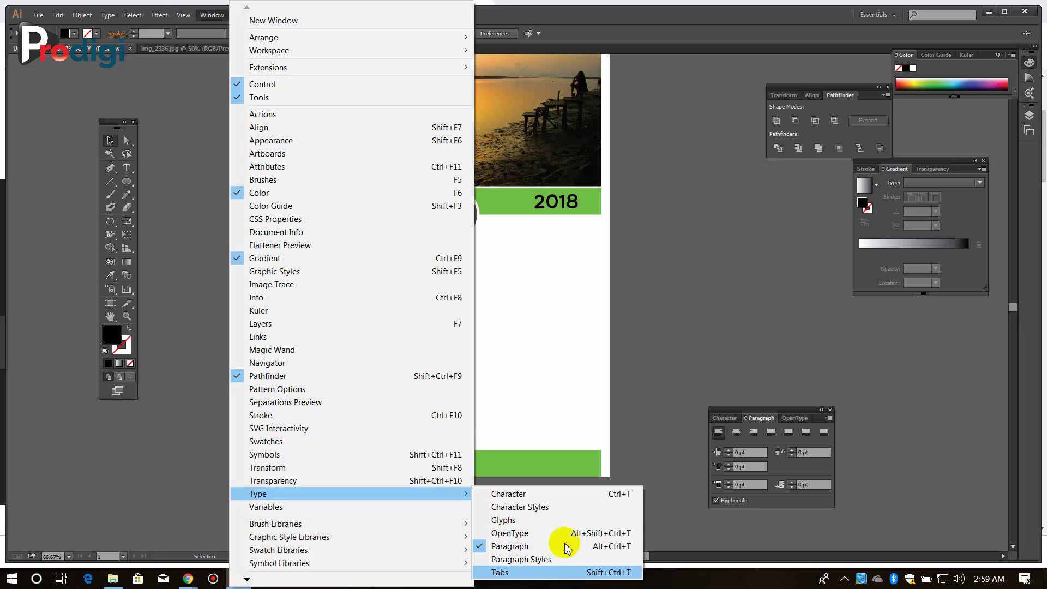
left_click(557, 571)
left_click_drag(230, 68, 424, 237)
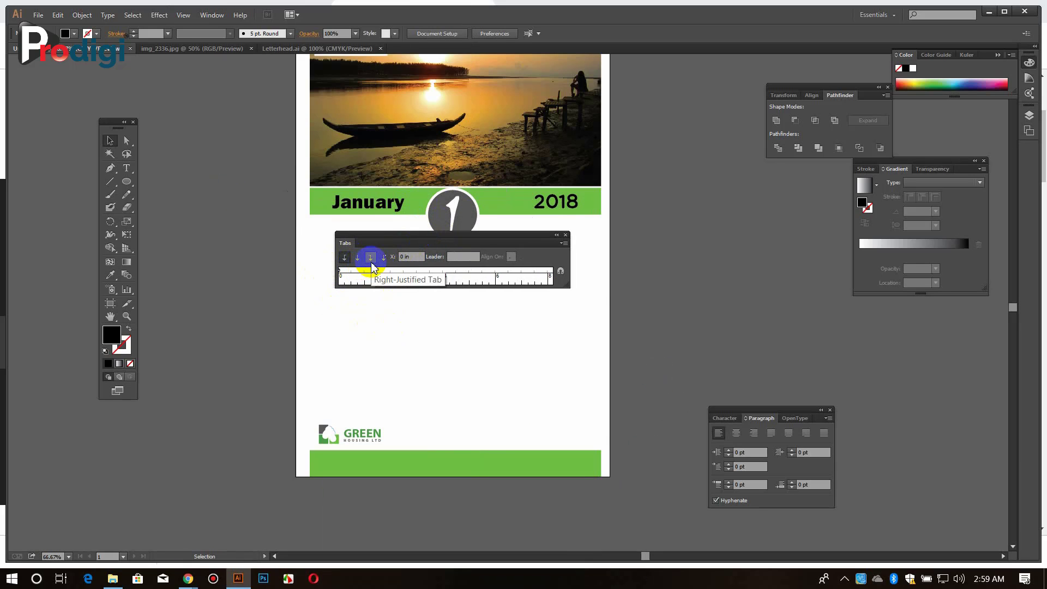
left_click_drag(400, 245, 429, 254)
left_click_drag(596, 294, 724, 294)
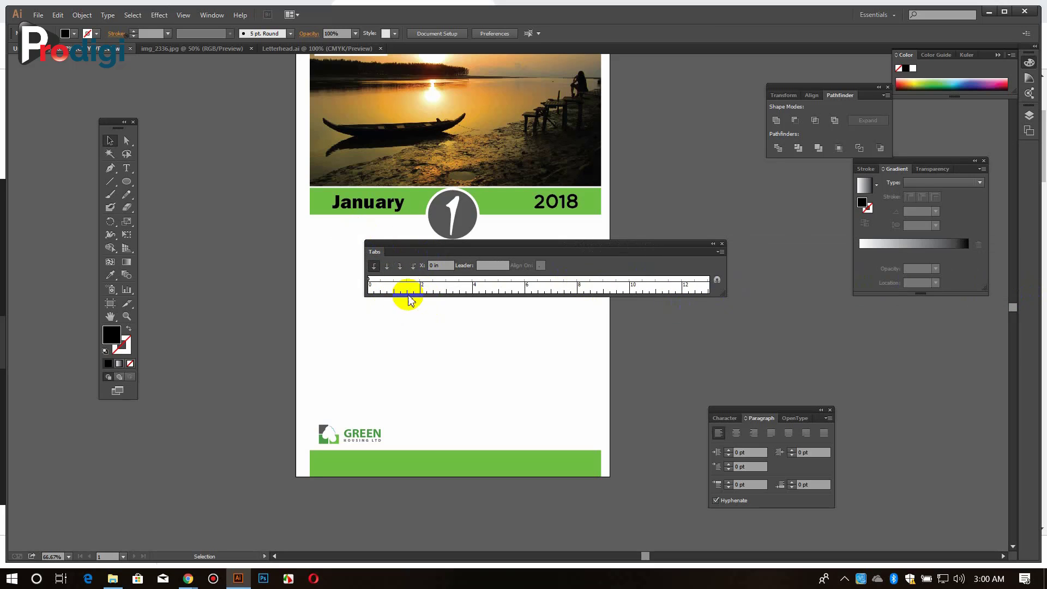
left_click_drag(365, 282, 312, 281)
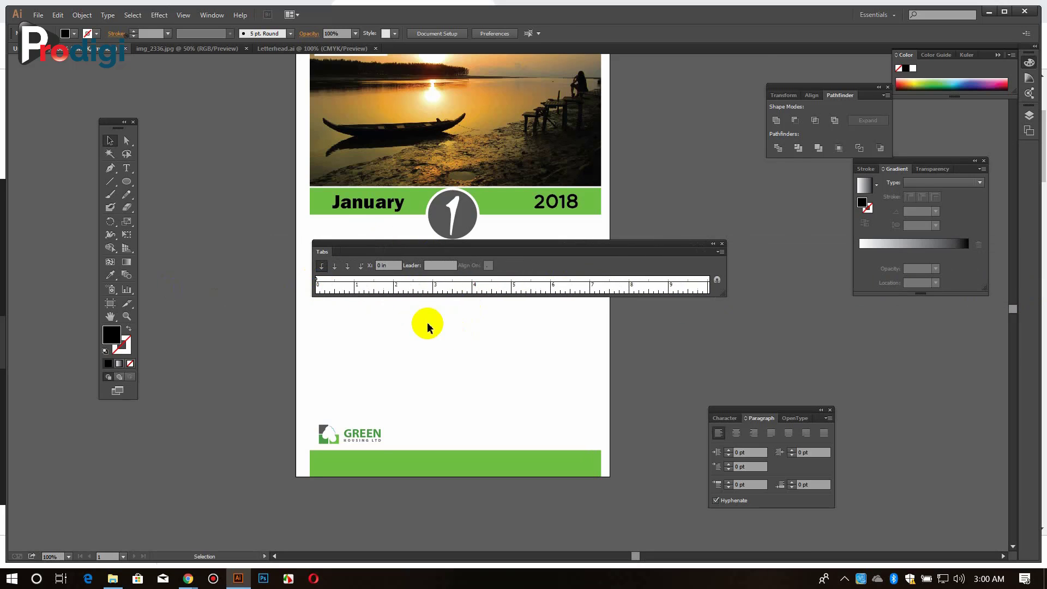
Show the document rulers, try pixels as the unit, and return to inches with the Tabs ruler aligned to the bar's left edge.
scroll(428, 325, "up", 1)
key("ctrl+r")
right_click(389, 61)
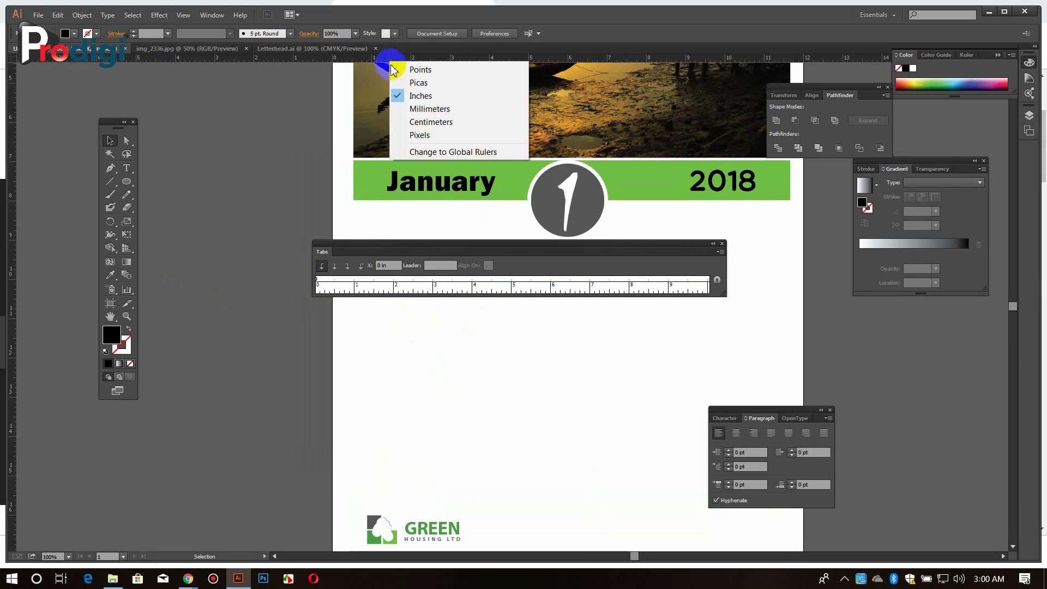
left_click(419, 134)
left_click_drag(406, 244, 473, 254)
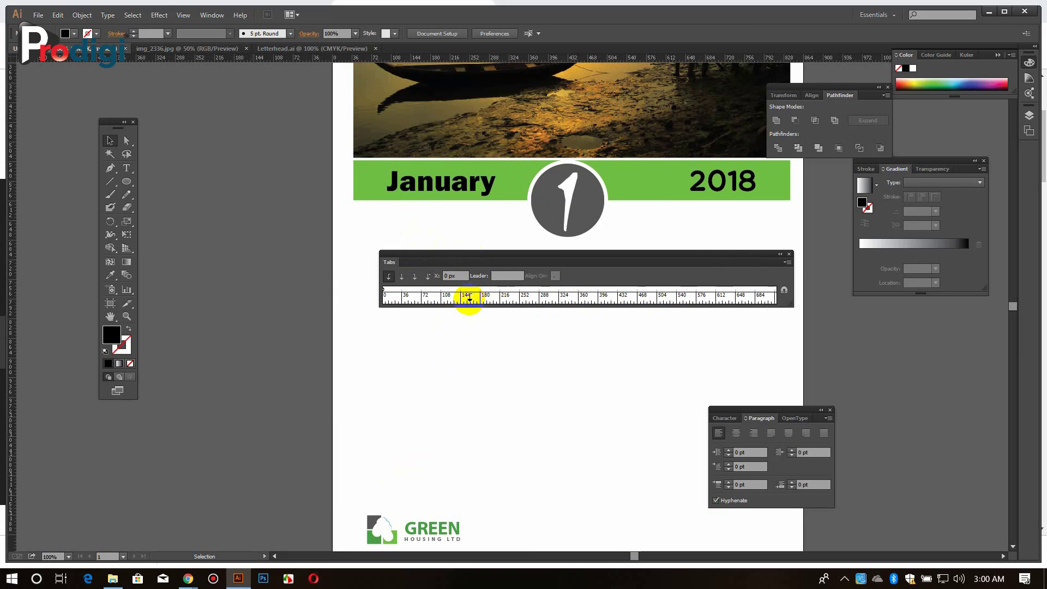
right_click(456, 58)
left_click(487, 92)
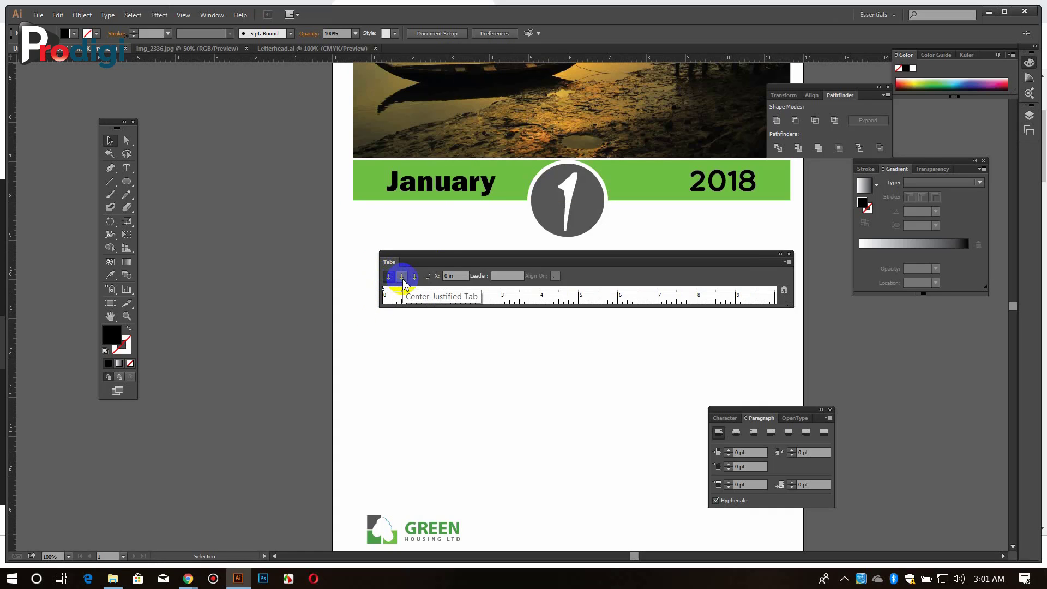
left_click_drag(422, 255, 398, 249)
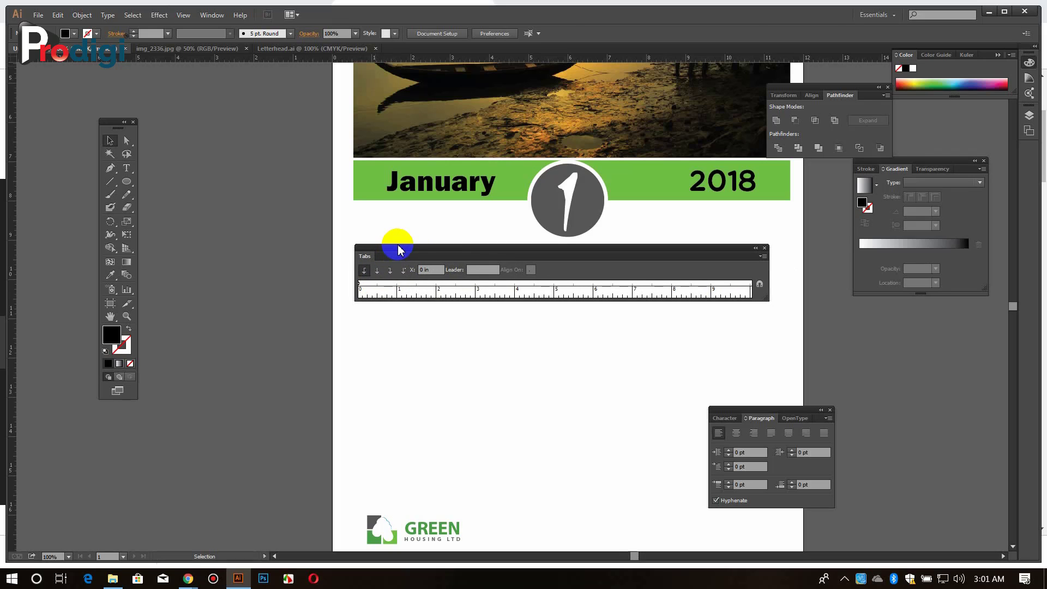
Switch to Chrome and examine how the date grids are laid out in the wall calendar reference images.
left_click(245, 526)
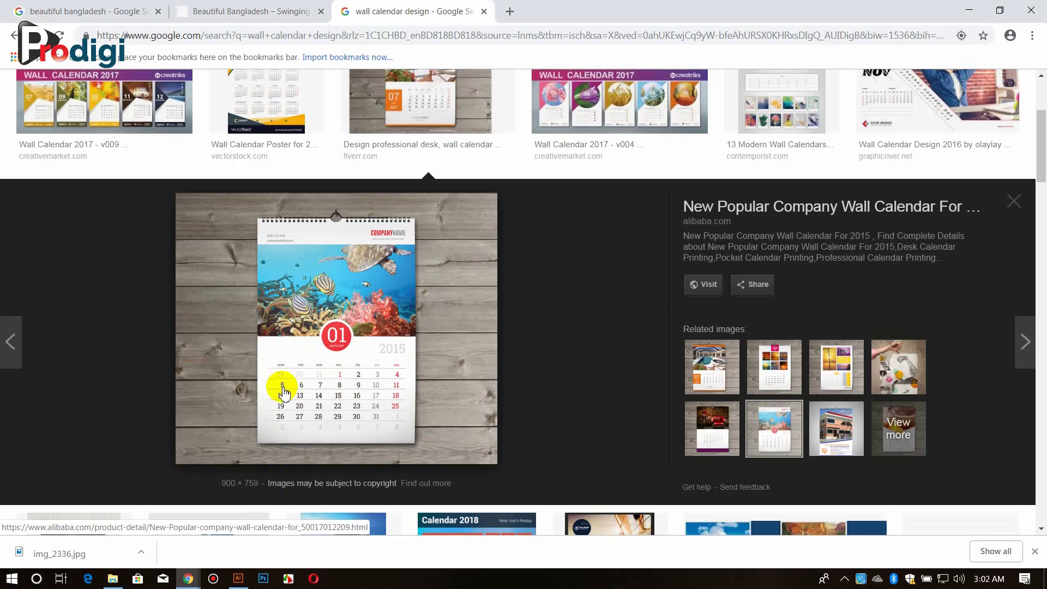
left_click(303, 369)
left_click(430, 8)
left_click(774, 367)
left_click(566, 14)
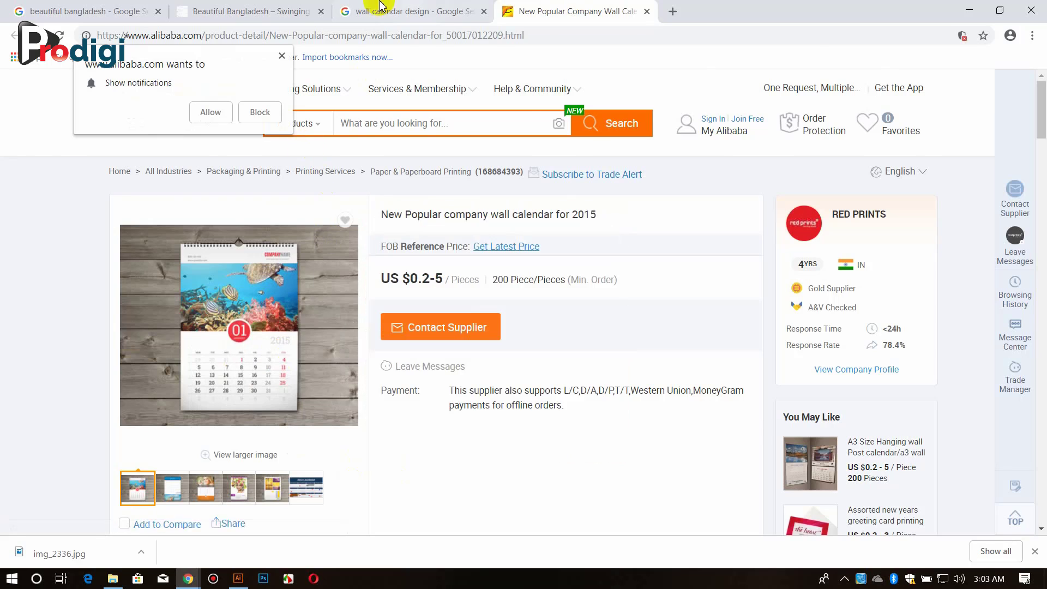
left_click(378, 9)
scroll(388, 412, "down", 5)
left_click(565, 397)
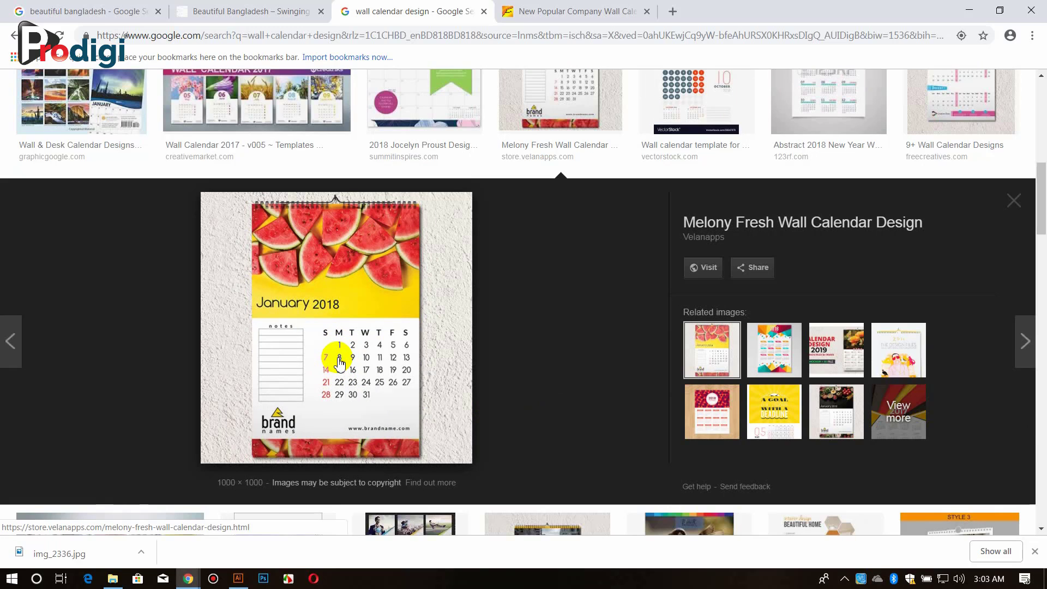
scroll(339, 363, "down", 5)
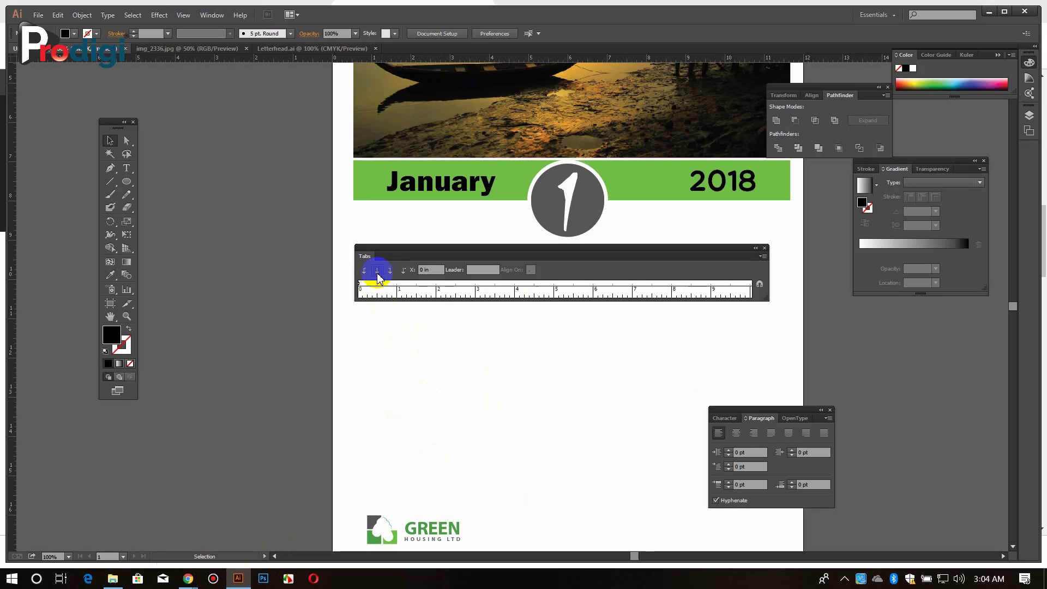
Switch back to Illustrator, set a center-justified tab stop at 1 in, and repeat it along the Tabs ruler.
left_click(378, 275)
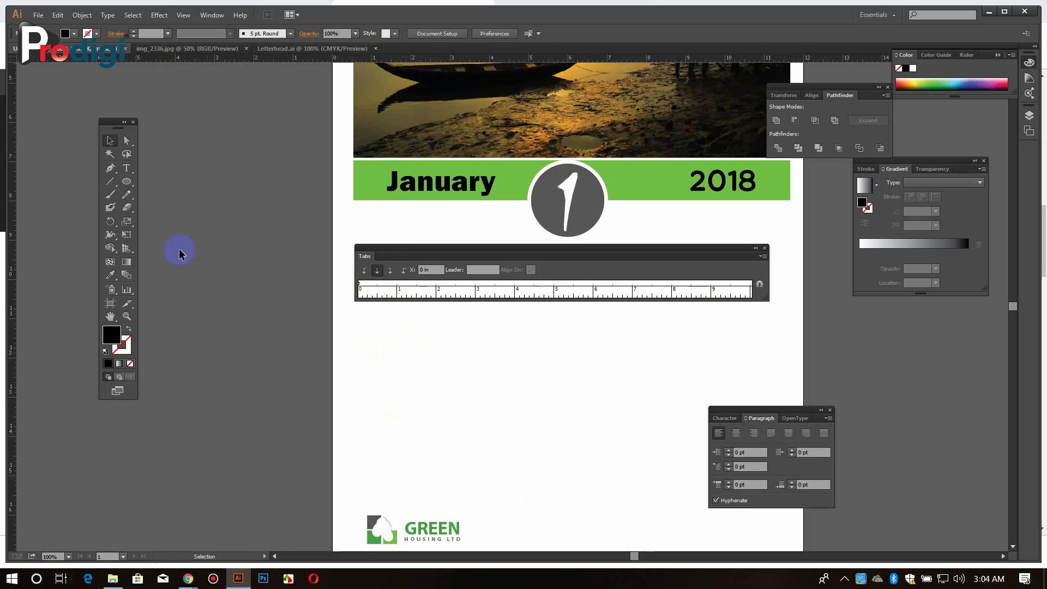
key("t")
left_click(760, 284)
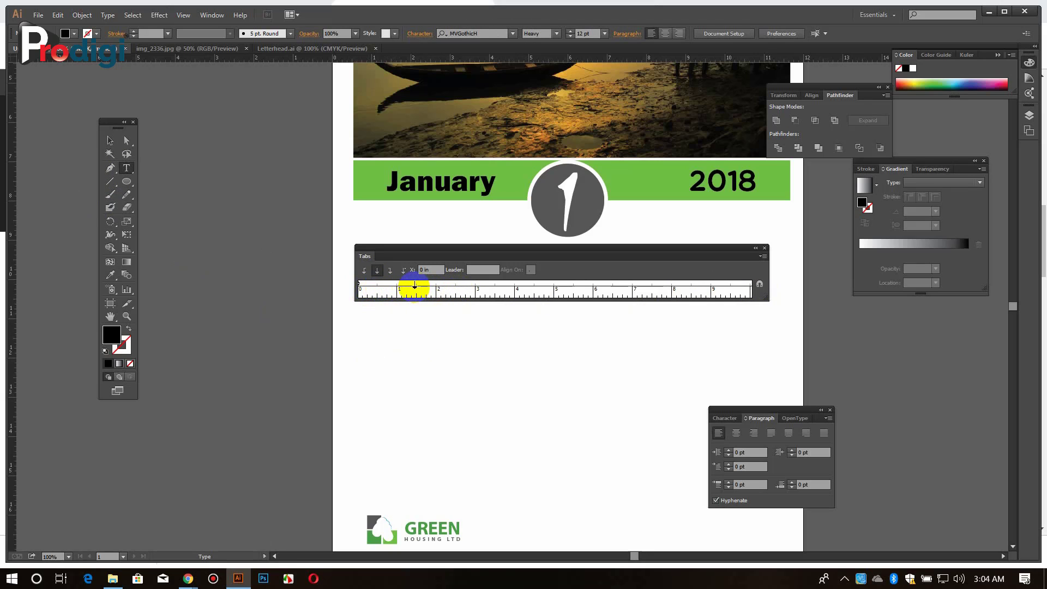
left_click_drag(361, 286, 379, 293)
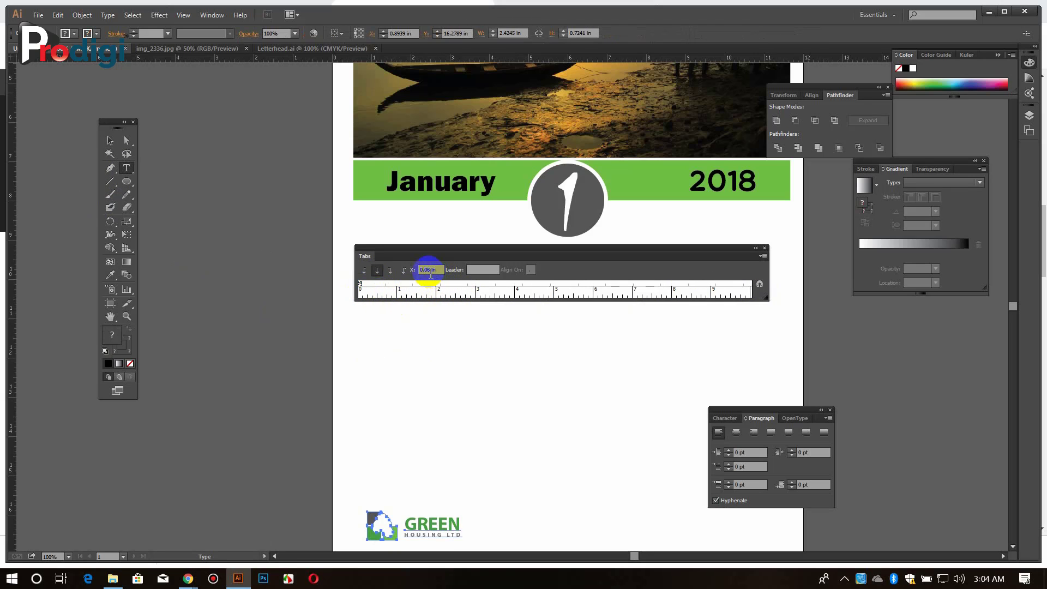
left_click(763, 257)
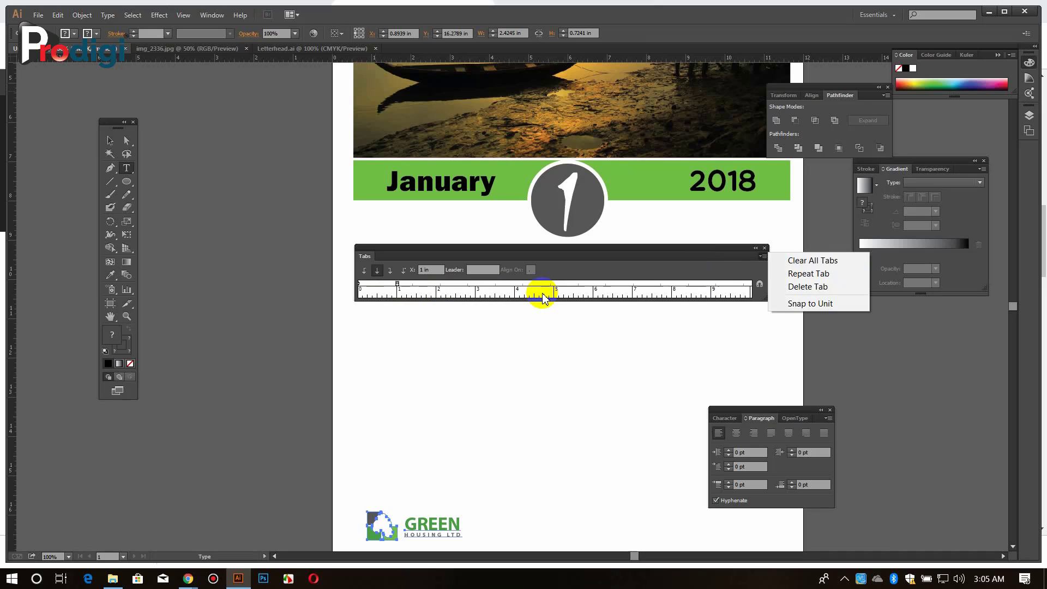
left_click(809, 275)
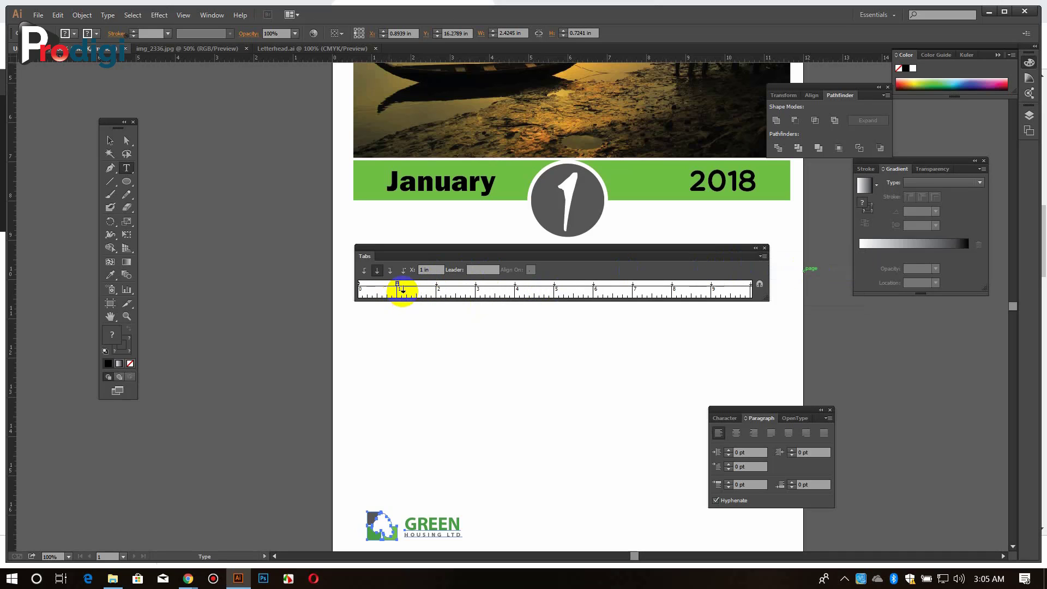
Try the Tabs ruler at a wider span and shorten it to about 7 in below the month bar.
left_click_drag(845, 292, 1042, 292)
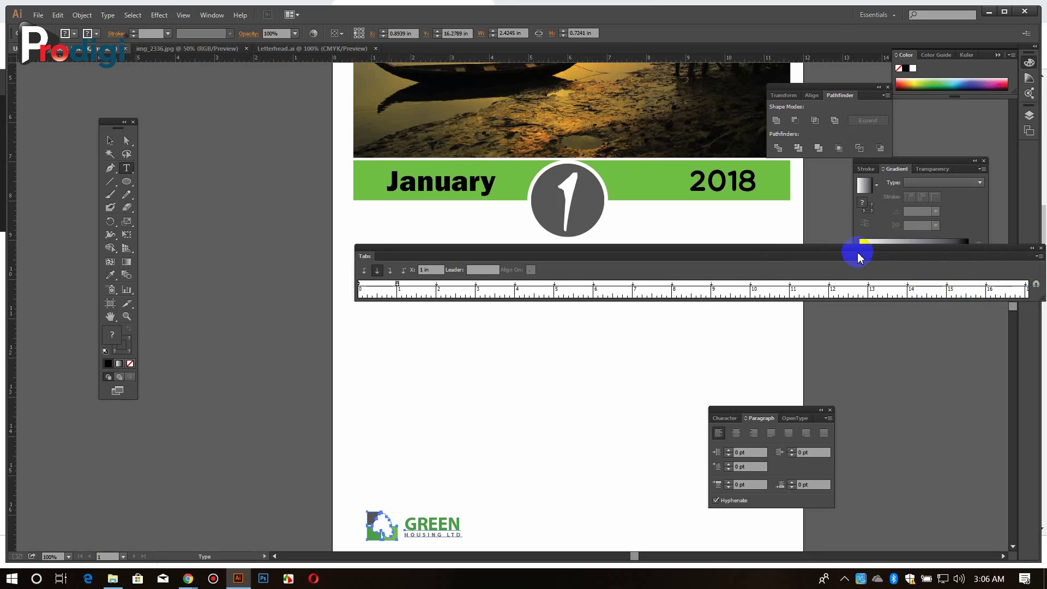
left_click(631, 285)
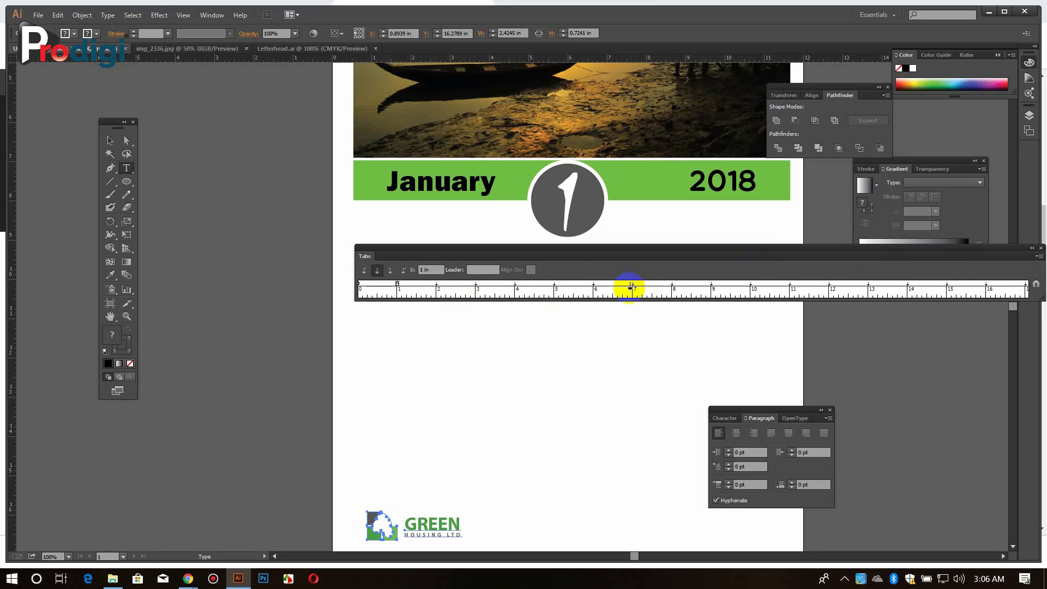
left_click_drag(1042, 274, 666, 270)
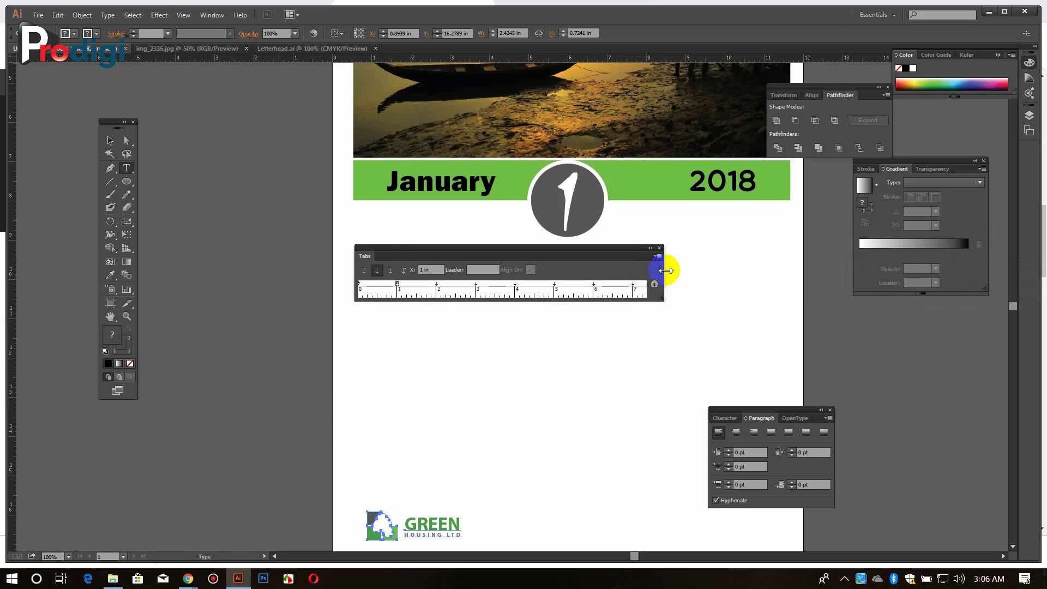
Create a 12 pt text line reading SatSunMonTueWedthusfri below the month bar and place the Tabs ruler above it.
left_click(381, 321)
left_click(110, 141)
left_click_drag(385, 329, 371, 322)
left_click(655, 284)
left_click_drag(455, 257, 435, 202)
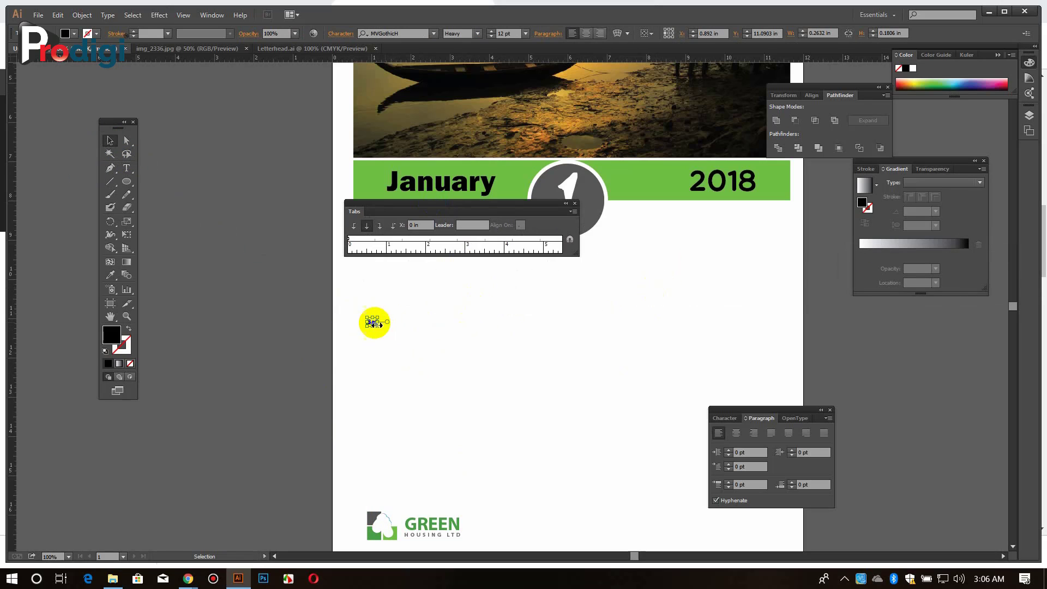
left_click(571, 250)
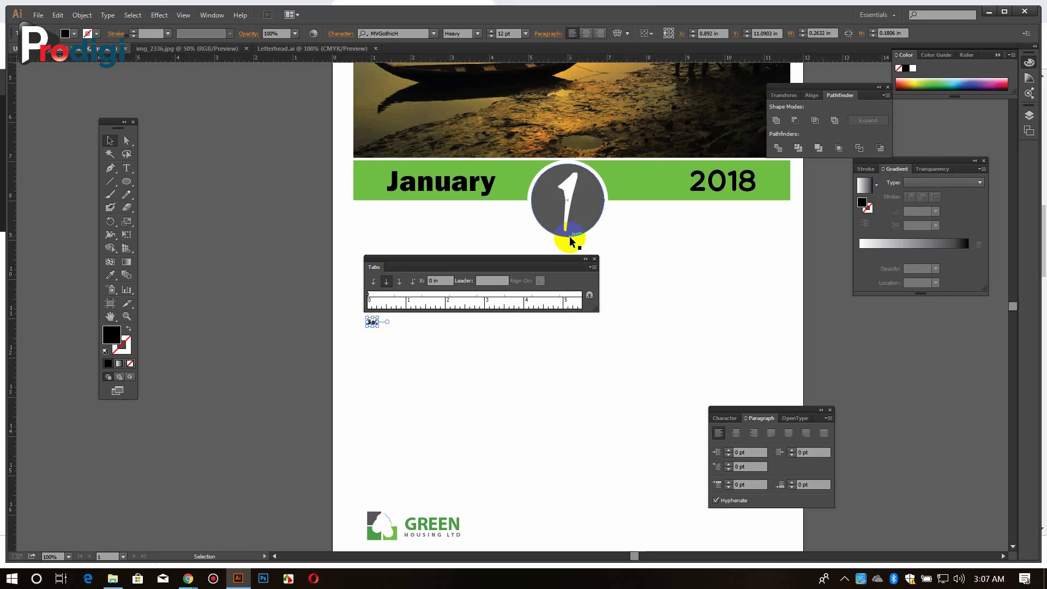
double_click(376, 322)
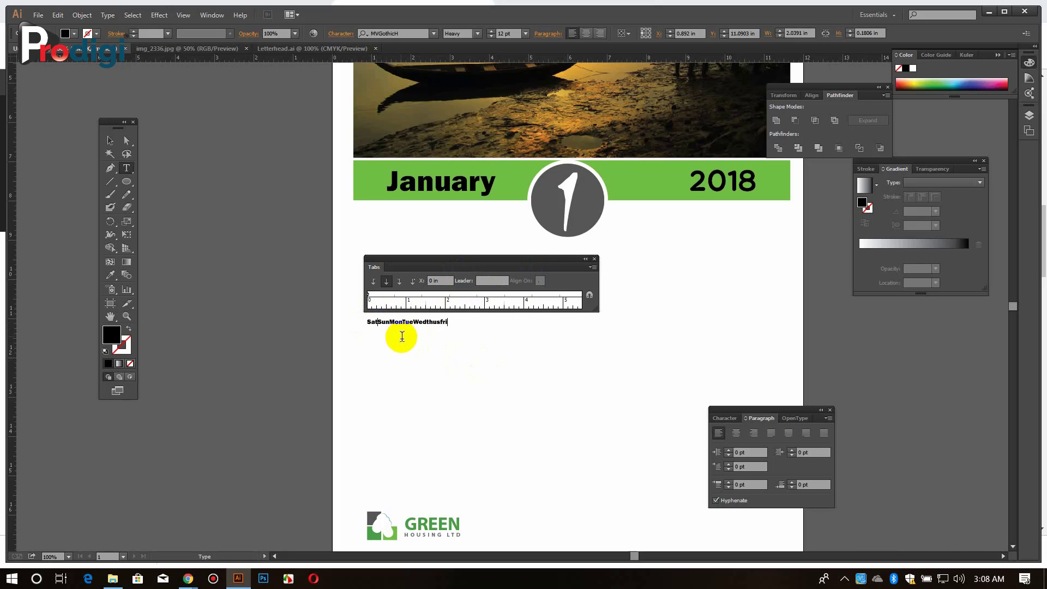
Try separating the weekday names from Sat through thus with tab characters at the default stops.
left_click(521, 302)
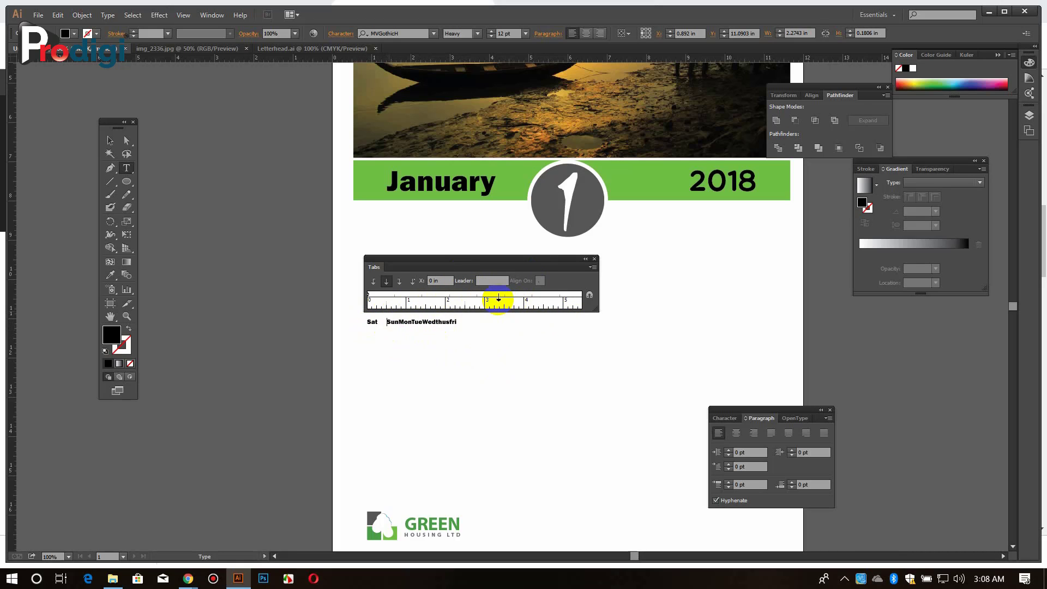
key("Tab")
left_click(419, 321)
key("Tab")
key("Tab")
left_click(459, 325)
key("Tab")
key("Tab")
left_click(497, 324)
key("Tab")
key("Tab")
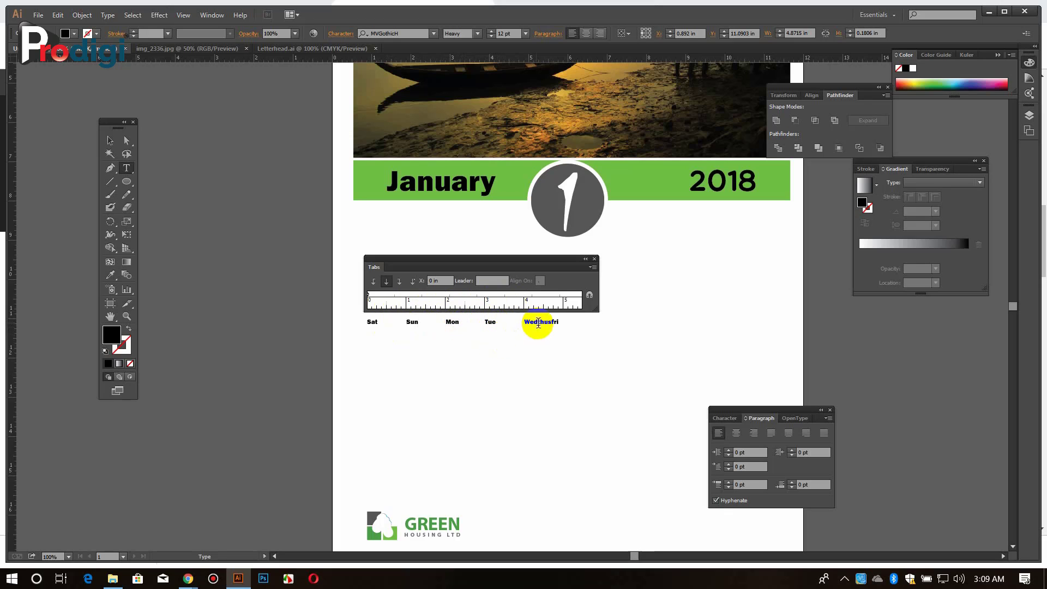
left_click(539, 323)
key("Tab")
left_click(589, 295)
key("Tab")
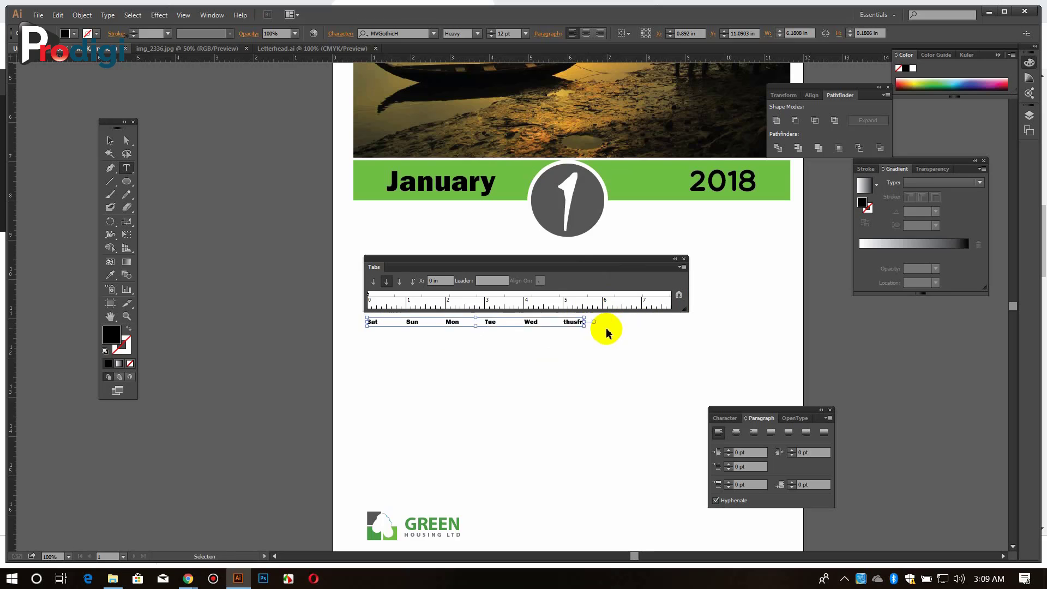
Undo the tab characters inserted between the weekday names.
key("ctrl+z")
key("ctrl+z")
key("ctrl+z")
key("ctrl+z")
key("ctrl+z")
Set a center-justified tab stop at 1 in for the weekday line and repeat it along the ruler.
left_click(413, 299)
left_click(679, 297)
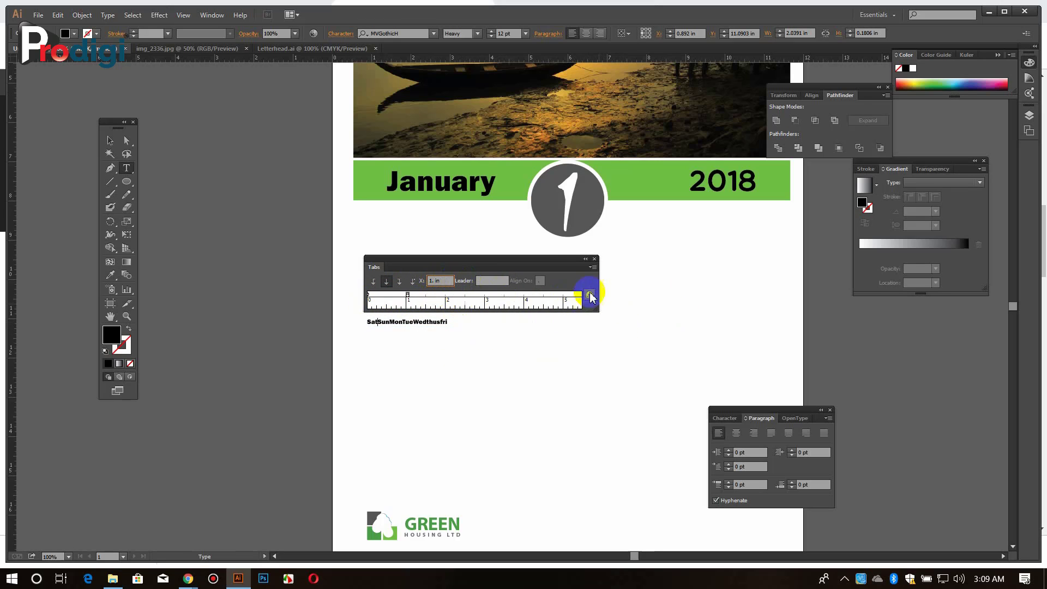
left_click(593, 268)
left_click(617, 290)
Try inserting tab characters before Sat and Sun against the centered 1 in stops, and undo them.
left_click(368, 323)
key("Tab")
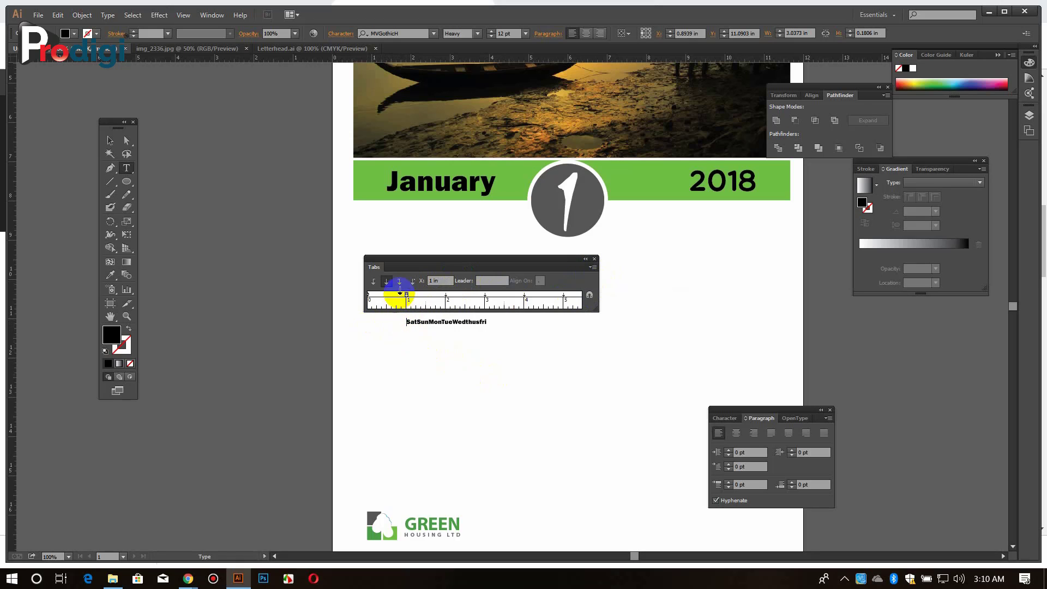
double_click(452, 322)
key("Tab")
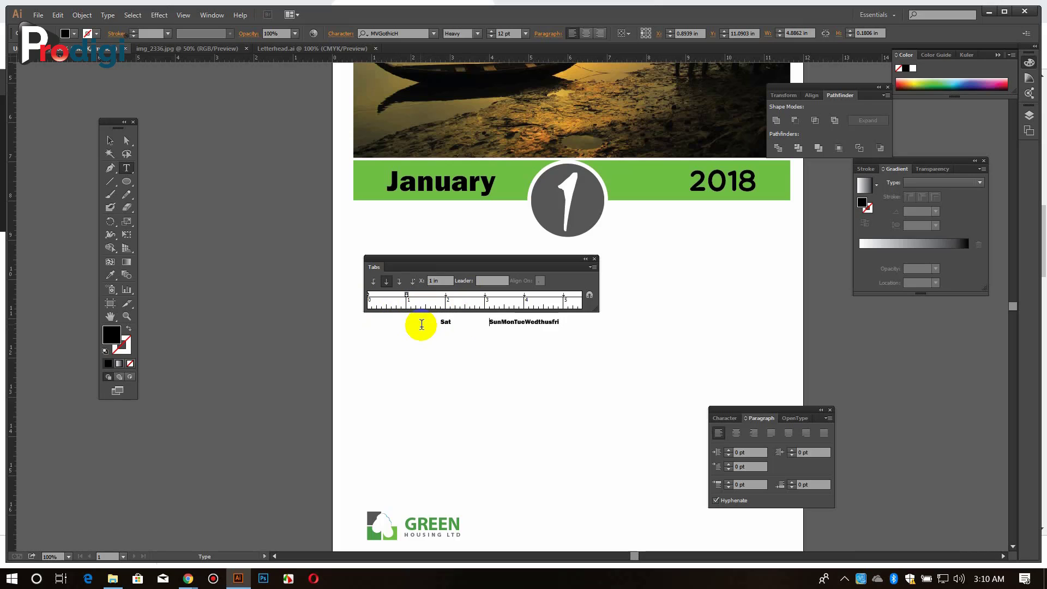
key("ctrl+z")
Clear all tab stops on a widened Tabs ruler and repeat a new center-justified stop from 1 in.
left_click_drag(596, 309, 892, 313)
left_click(888, 267)
left_click(910, 273)
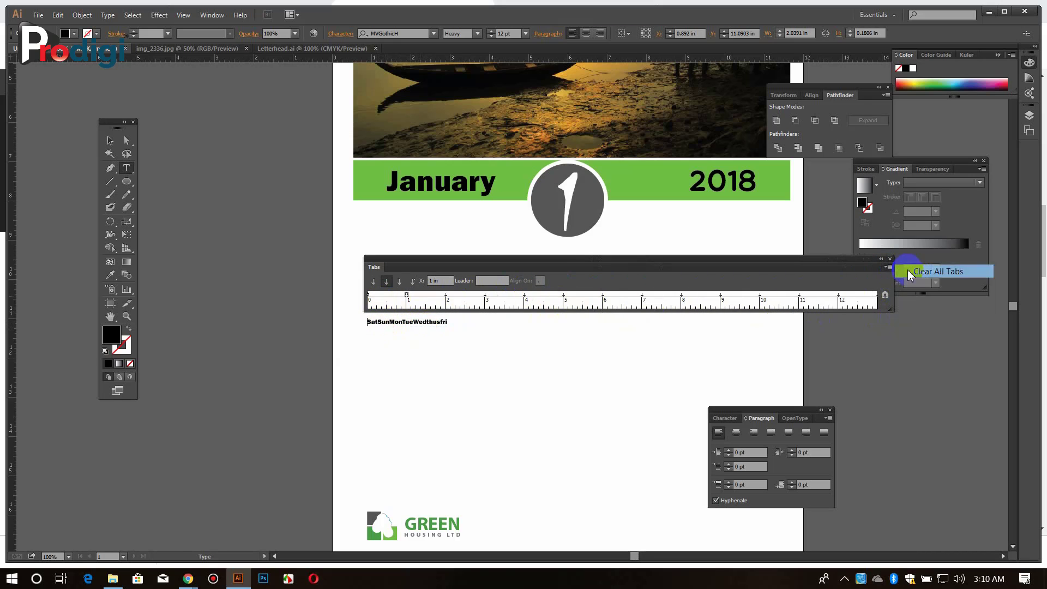
left_click(370, 296)
left_click(889, 267)
left_click(407, 295)
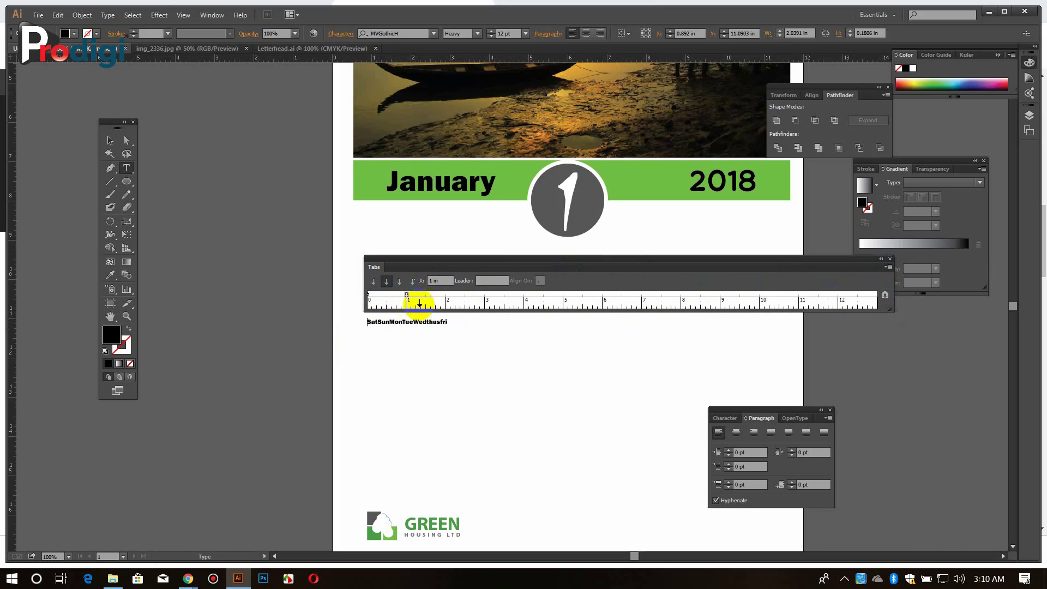
left_click(888, 268)
left_click(911, 285)
Try spreading Sat, Sun, Mon and Tue apart with tab characters, and undo the insertions.
key("Tab")
key("Tab")
left_click(462, 324)
key("Tab")
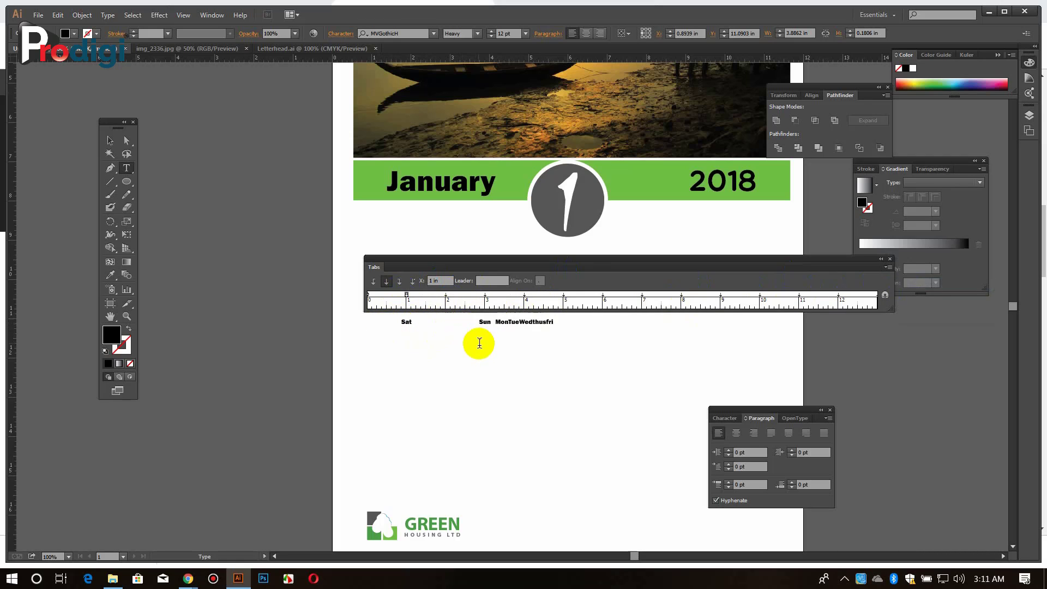
left_click(548, 324)
key("Tab")
key("Tab")
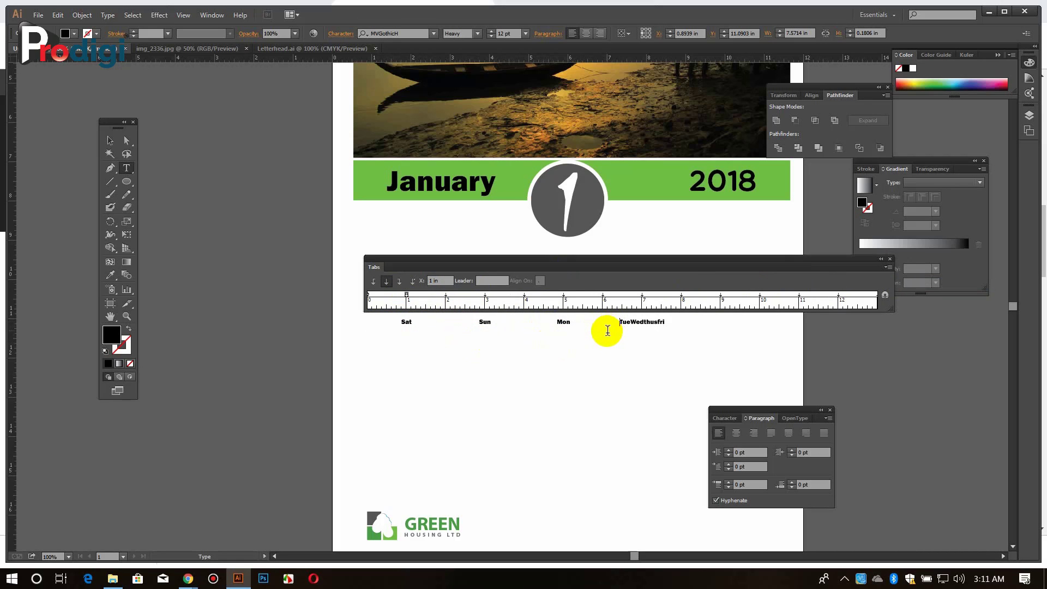
key("ctrl+z")
key("ctrl+z")
key("ctrl+z")
key("ctrl+z")
Clear all tab stops from the weekday line and insert one tab character before Sat.
left_click(888, 268)
left_click(916, 272)
key("Tab")
Select the weekday line and change its font to Multicolore Regular.
left_click(110, 140)
left_click(406, 369)
key("ctrl+equal")
key("ctrl+equal")
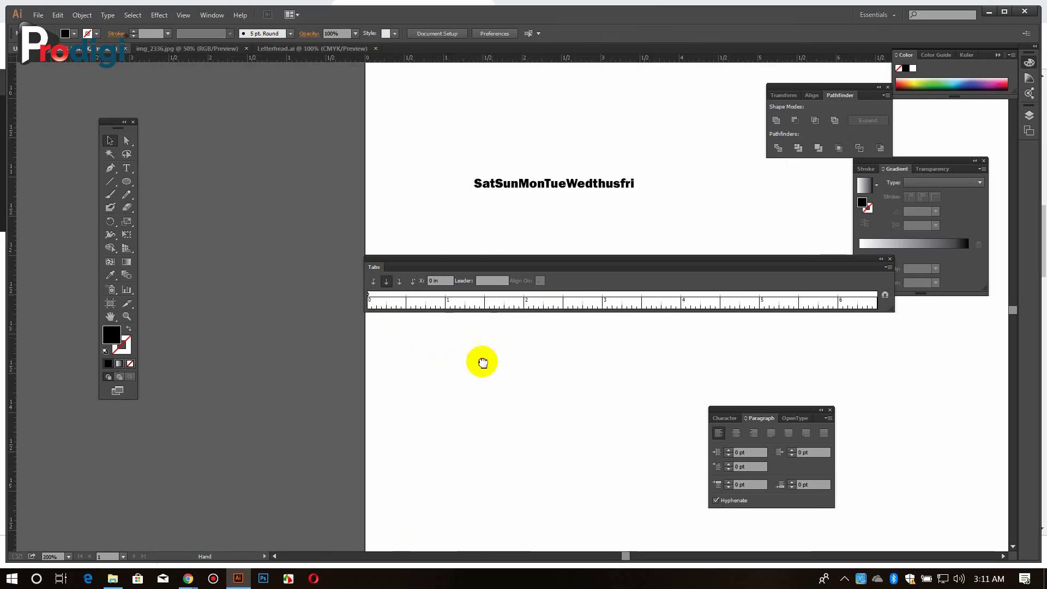
left_click_drag(482, 362, 428, 478)
left_click(458, 413)
left_click(407, 33)
key("Up")
key("Up")
key("Up")
key("Up")
Remove the tab character before SAT and align the Tabs ruler directly above the weekday line.
double_click(407, 415)
left_click(386, 413)
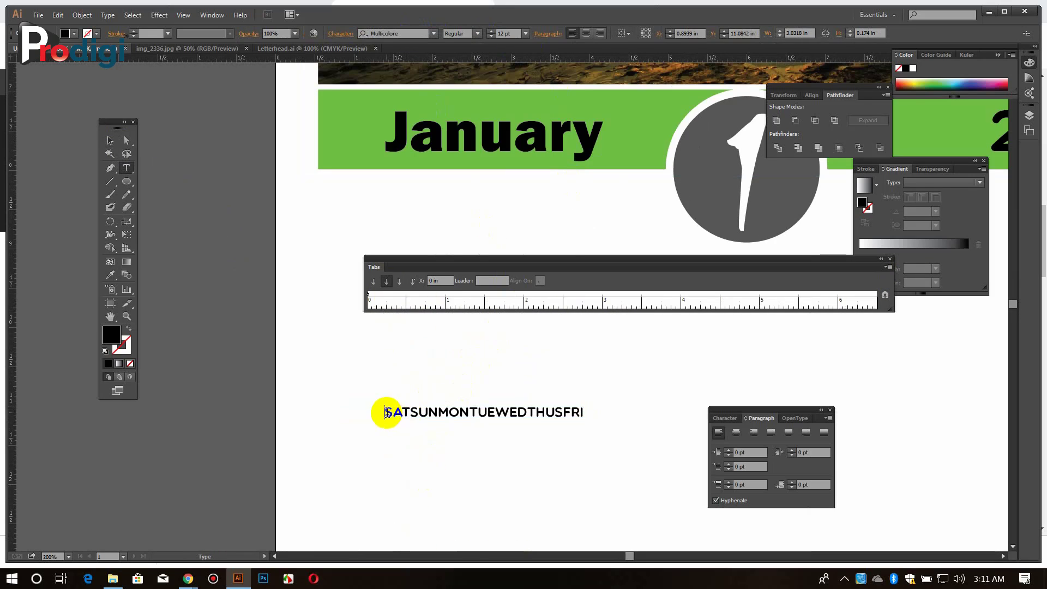
key("BackSpace")
left_click(110, 140)
left_click(884, 296)
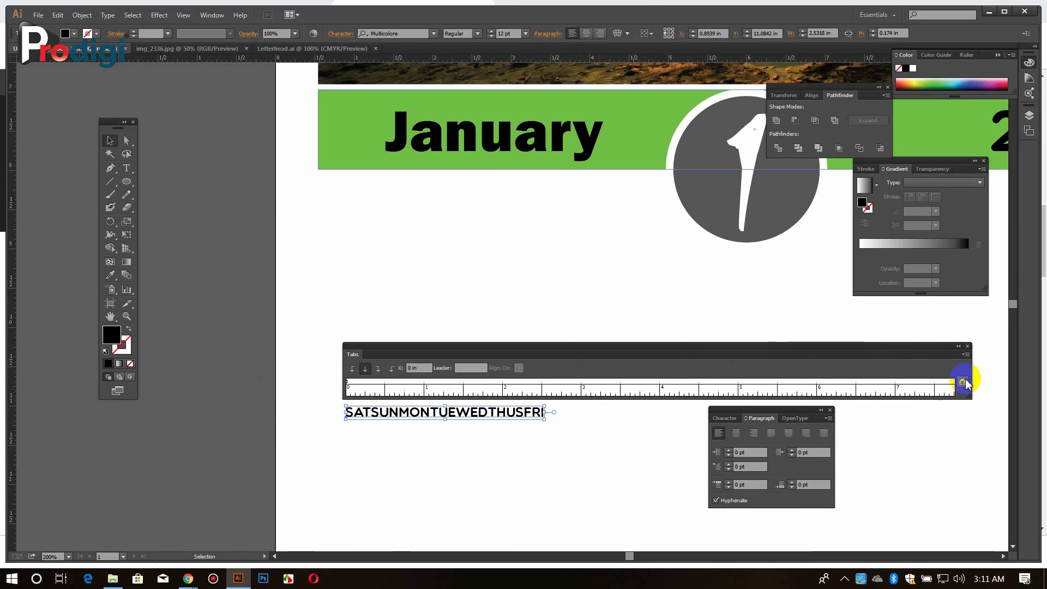
Add center-justified tab stops every 0.5 in from 0.5 in to 4 in for the weekday line.
left_click(386, 387)
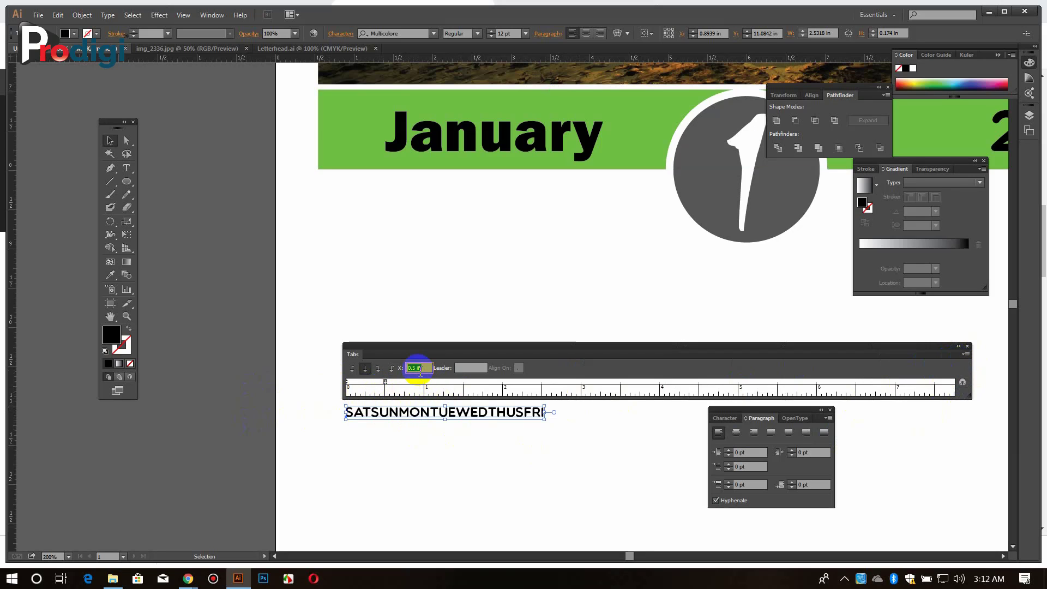
left_click(425, 388)
left_click(418, 368)
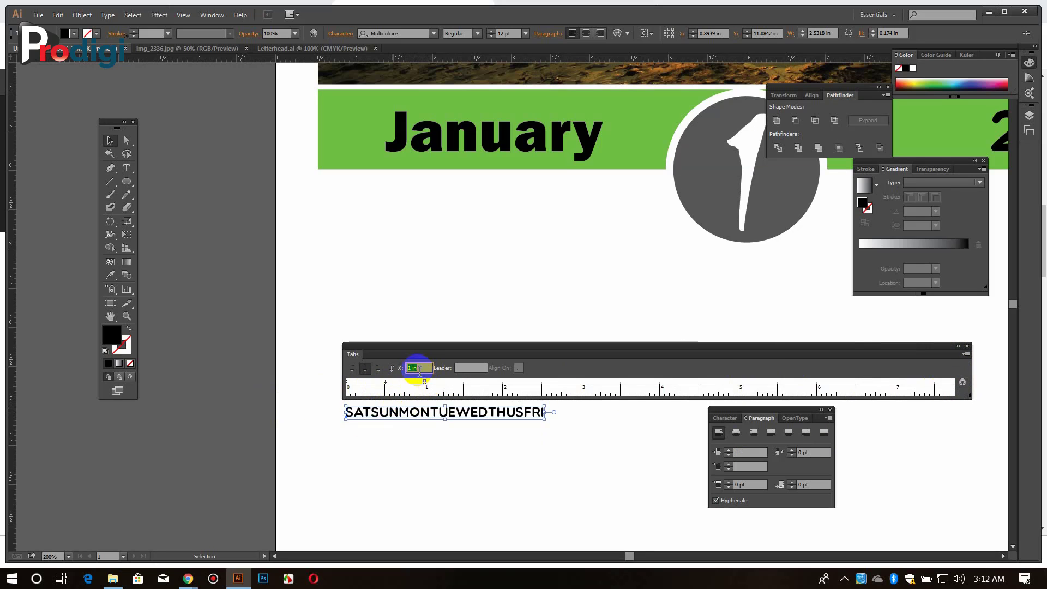
left_click(503, 387)
left_click(422, 366)
left_click(541, 387)
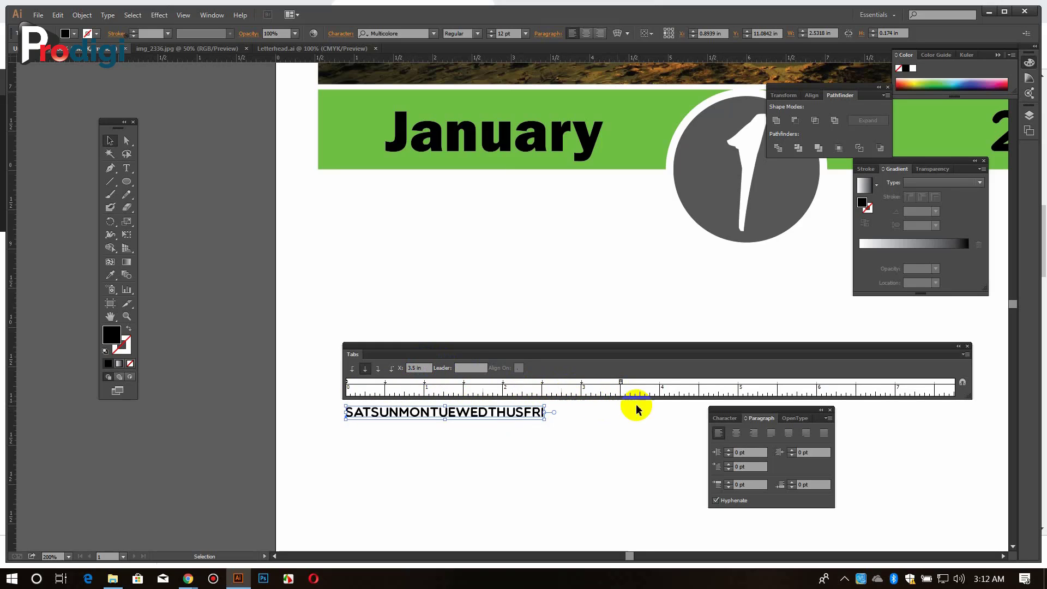
left_click(661, 387)
left_click(418, 369)
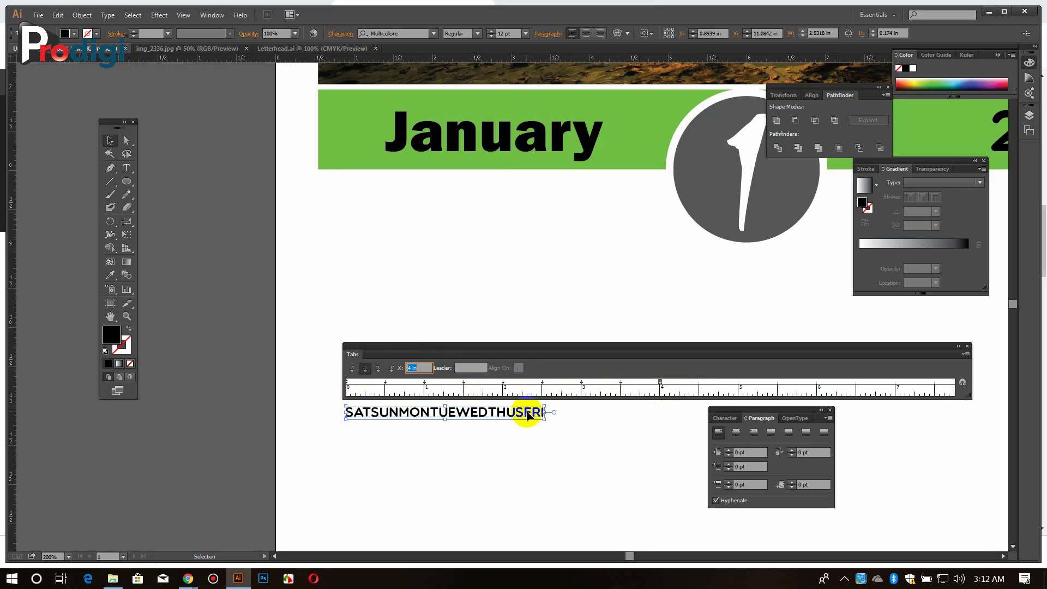
Try tab characters before SAT and SUN on the half-inch stops, and undo both.
double_click(348, 413)
key("Tab")
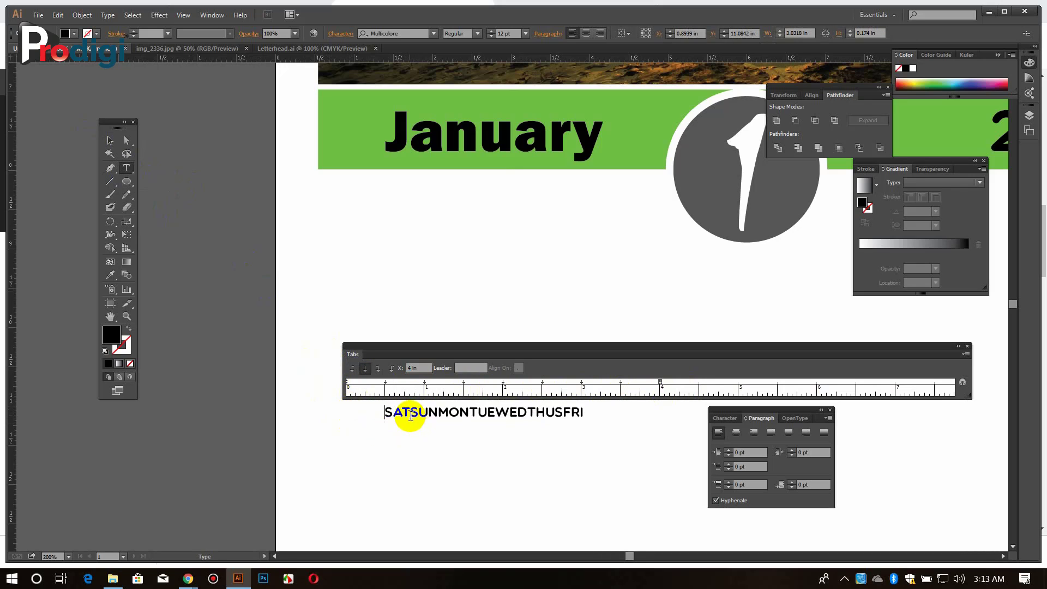
left_click(411, 413)
key("Tab")
left_click(965, 354)
left_click(933, 400)
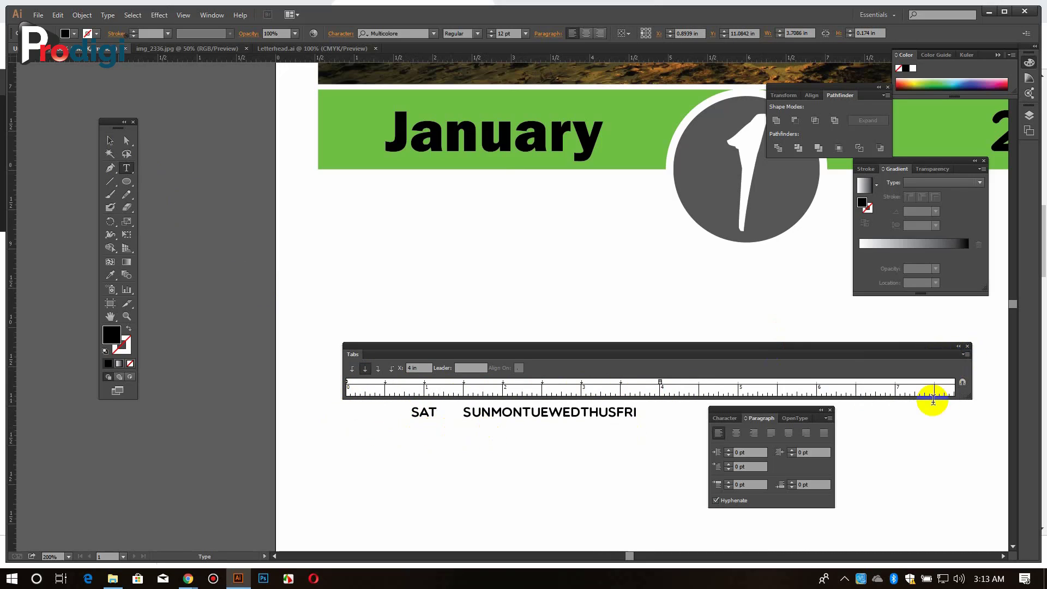
key("ctrl+z")
key("ctrl+z")
Check the Tabs options, then try a single tab character in the weekday line and remove it.
left_click(966, 355)
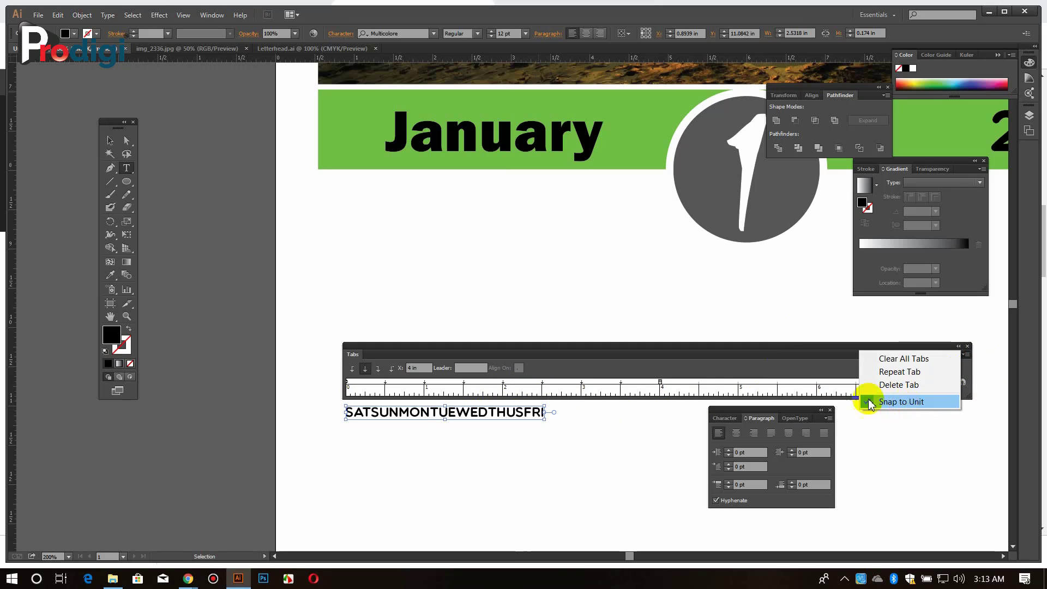
left_click(338, 415)
left_click(967, 355)
left_click(348, 413)
key("Tab")
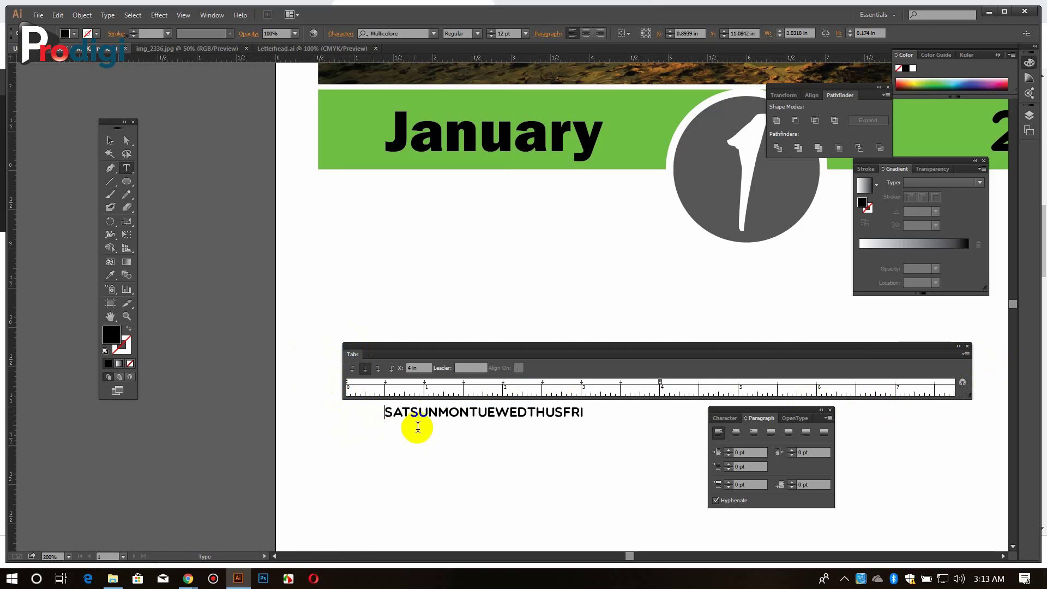
key("BackSpace")
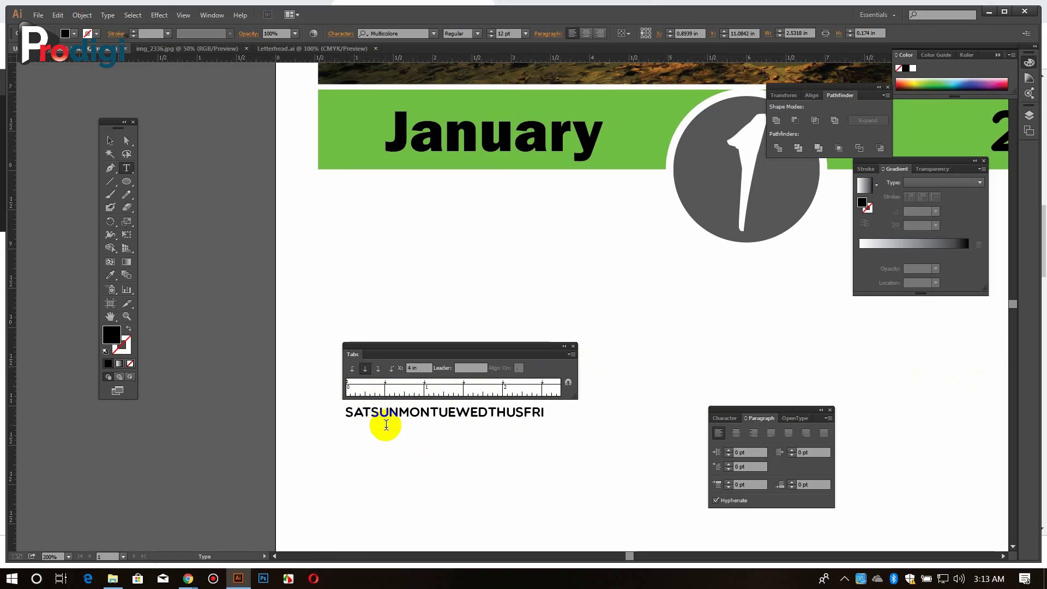
key("Tab")
key("ctrl+z")
mouse_move(373, 416)
left_mouse_down()
mouse_move(384, 388)
mouse_move(372, 416)
left_mouse_up()
left_click(425, 385)
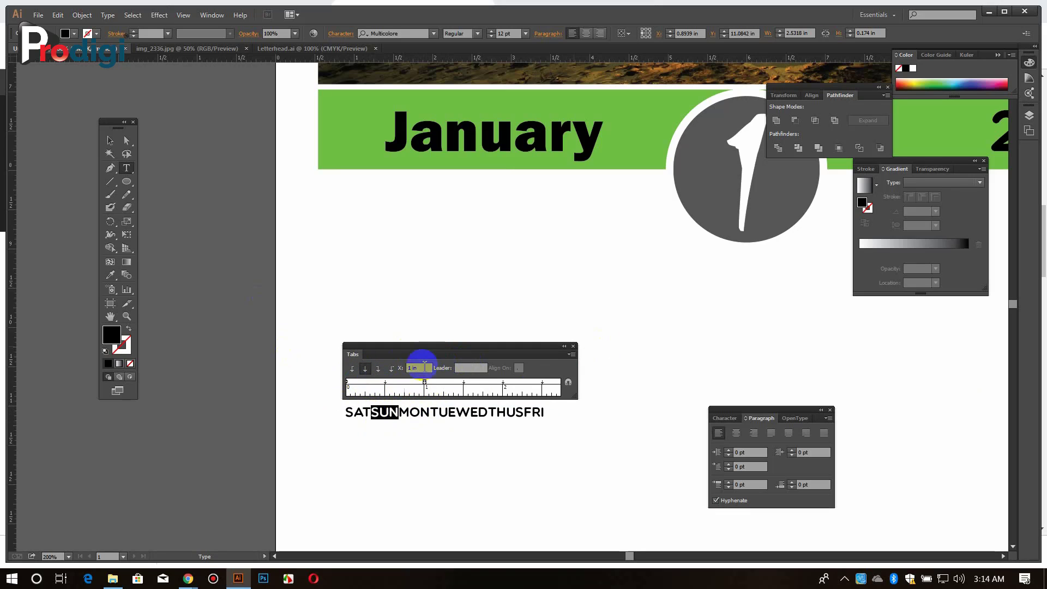
key("Escape")
left_click(301, 321)
Set a left-justified tab stop at 0.25 in for the weekday line and repeat it along the Tabs ruler.
left_click(434, 408)
scroll(455, 431, "up", 1)
left_click_drag(455, 437, 479, 452)
left_click(622, 353)
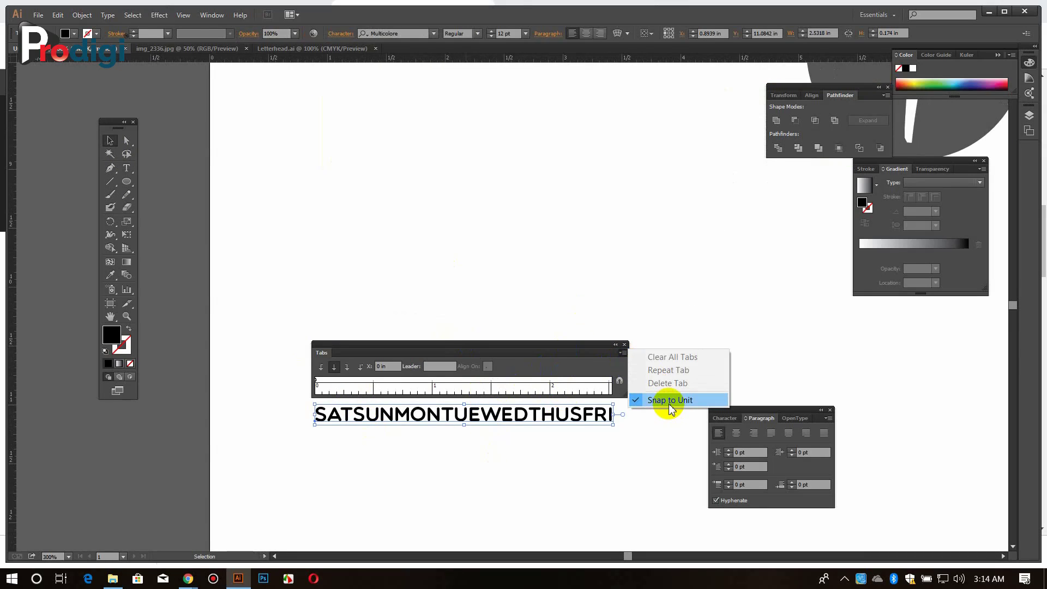
left_click(662, 398)
left_click(332, 370)
left_click(622, 352)
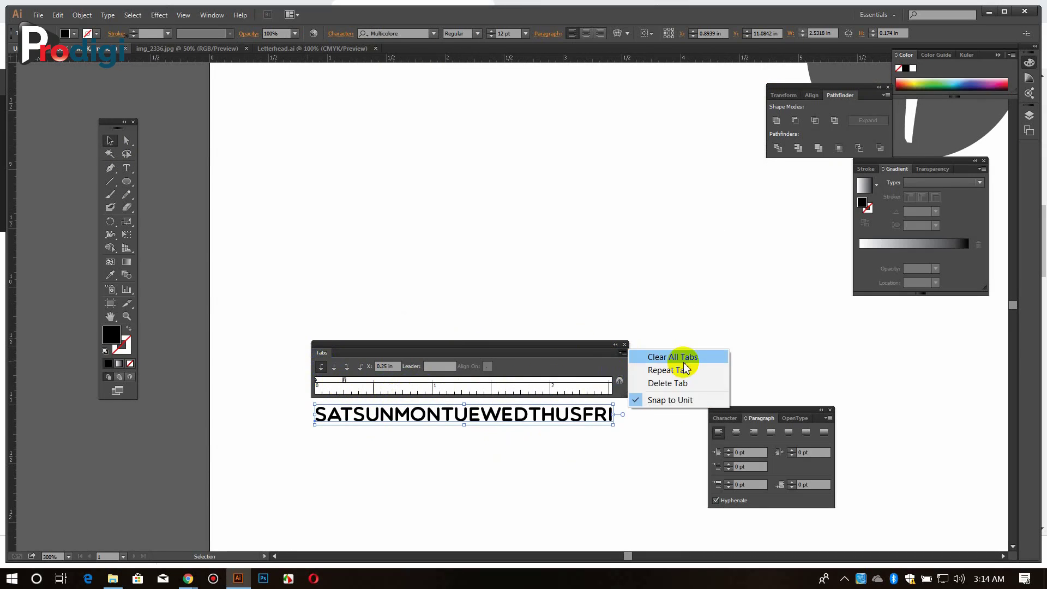
left_click(662, 371)
Insert tab characters before SAT and between SAT, SUN, MON, TUE and WED.
double_click(333, 413)
left_click_drag(353, 415, 325, 415)
left_click(317, 417)
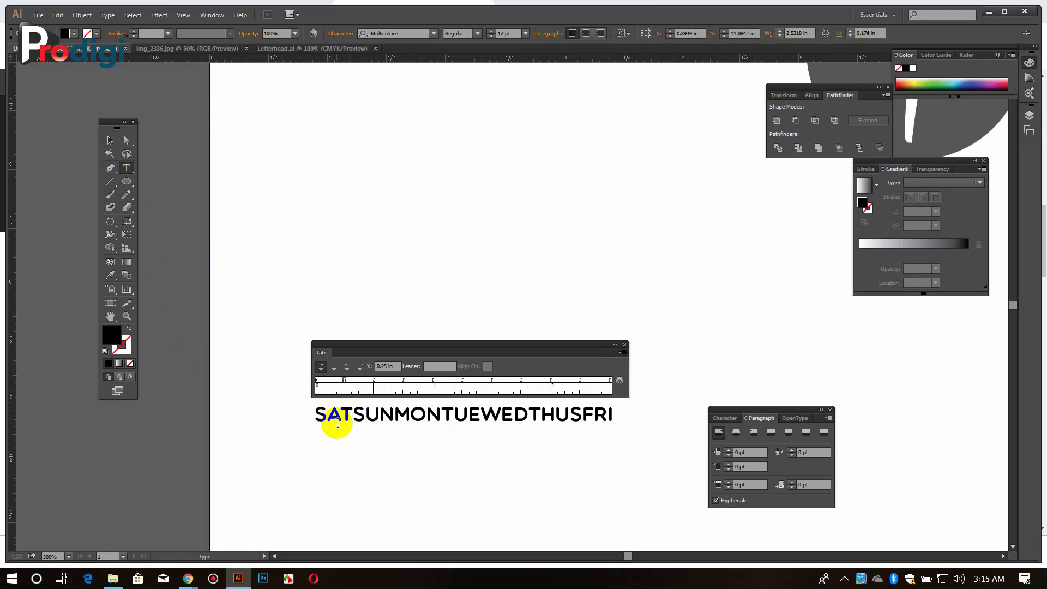
key("Tab")
left_click(383, 419)
key("Tab")
left_click(444, 419)
key("Tab")
left_click(509, 419)
key("Tab")
left_click(561, 421)
key("Tab")
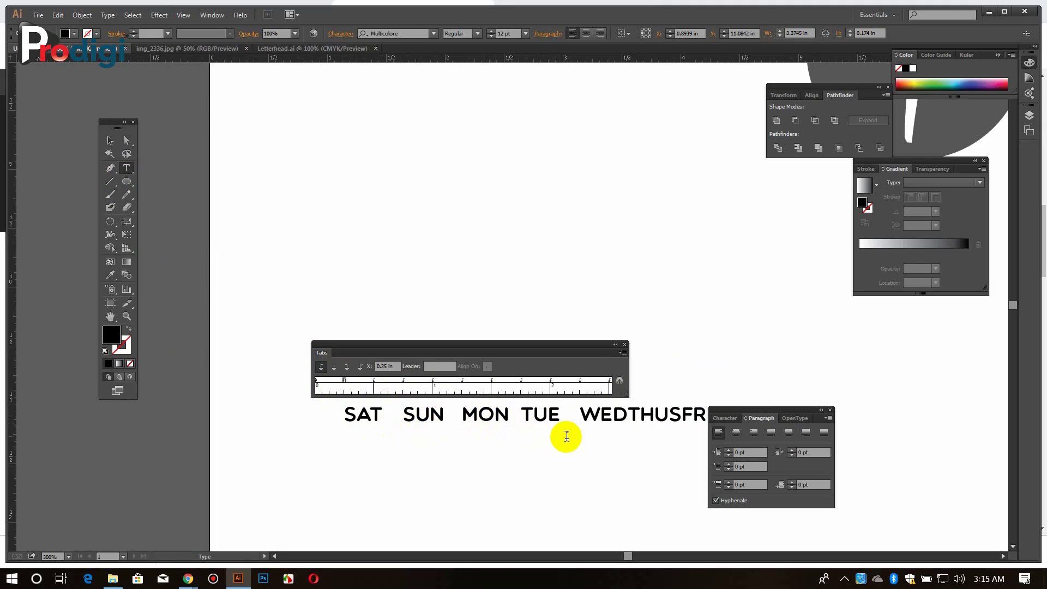
Extend the Tabs ruler over the weekday line and separate WED, THUS and FRI with tab characters.
left_click(625, 376)
left_click(626, 419)
key("Tab")
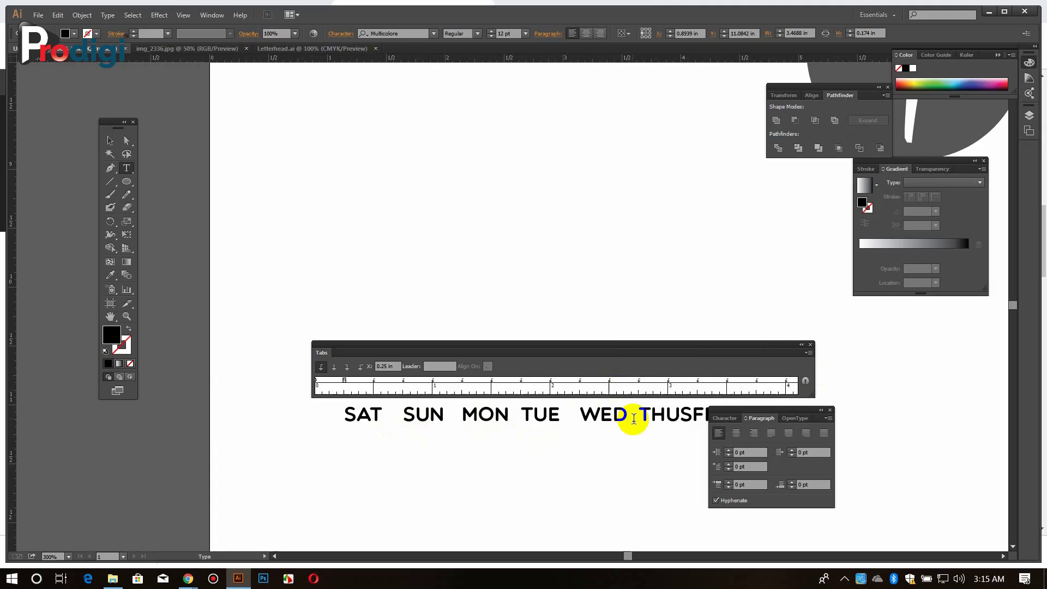
left_click(679, 419)
key("Tab")
key("BackSpace")
key("Right")
key("Tab")
key("Tab")
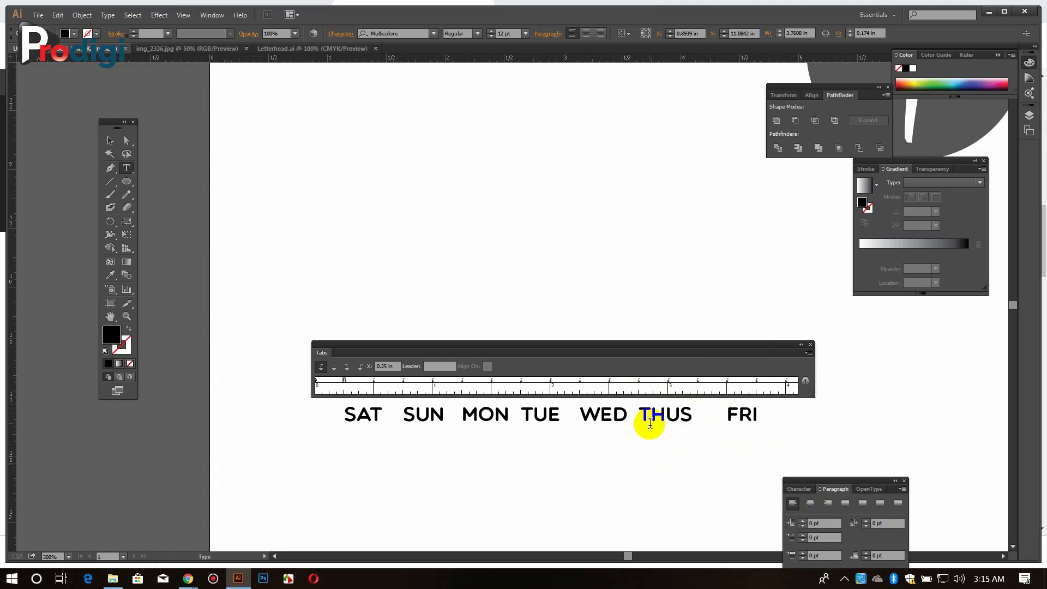
Delete the extra tab before FRI and try center-justified tab stops at 0.25 in and 0.5 in for SAT and SUN.
key("BackSpace")
key("BackSpace")
left_click_drag(383, 414, 339, 413)
left_click(334, 367)
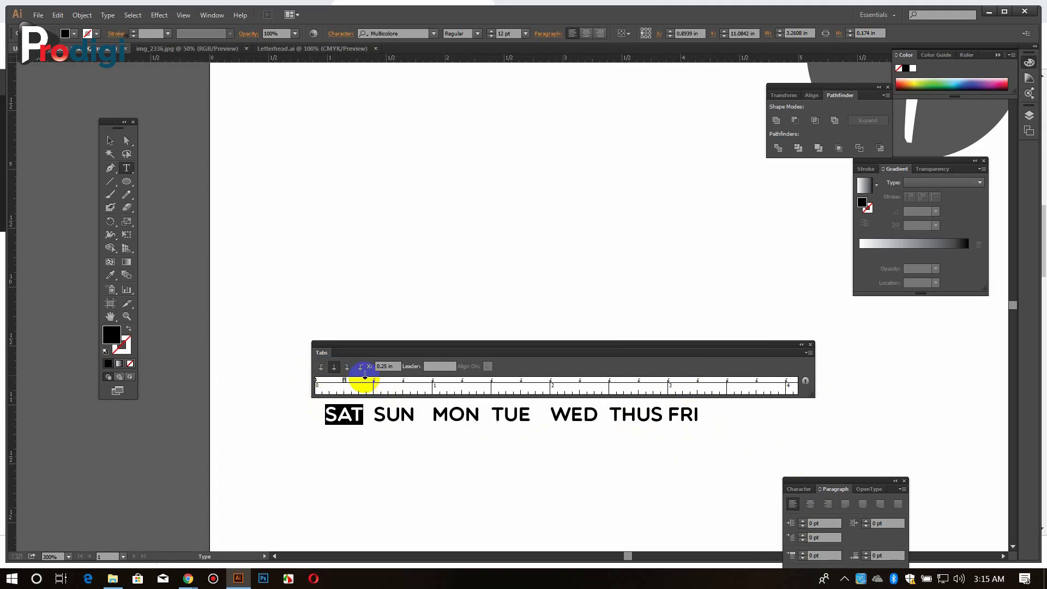
left_click_drag(415, 415, 371, 417)
left_click(374, 381)
left_click(334, 367)
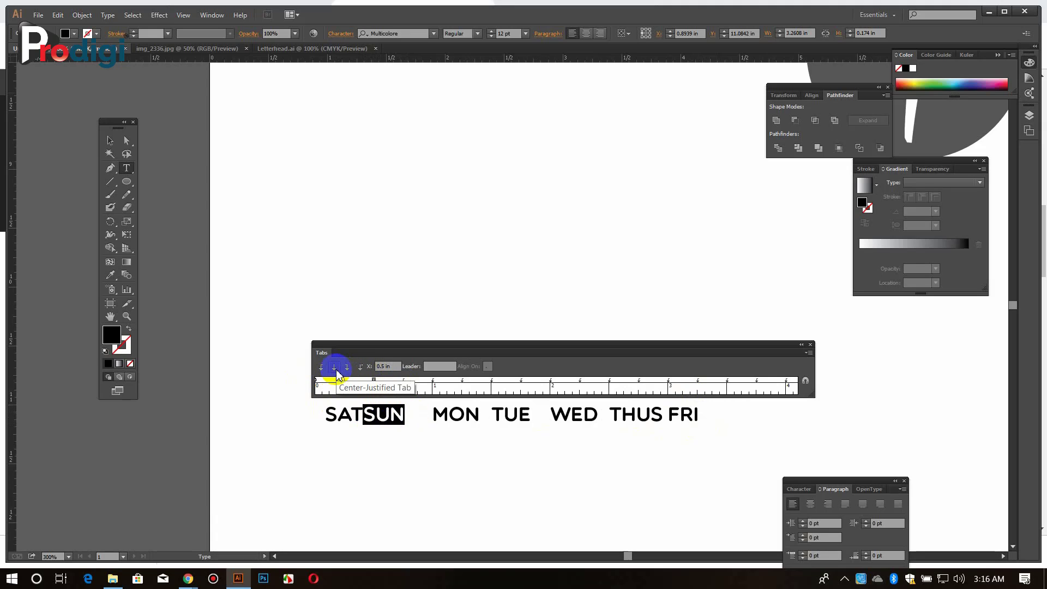
key("ctrl+z")
key("ctrl+z")
Remove the tab before SAT and apply left justification to the 1 in tab stop of the weekday line.
left_click_drag(382, 416, 313, 420)
left_click(344, 419)
key("BackSpace")
left_click_drag(416, 415, 373, 418)
left_click(344, 381)
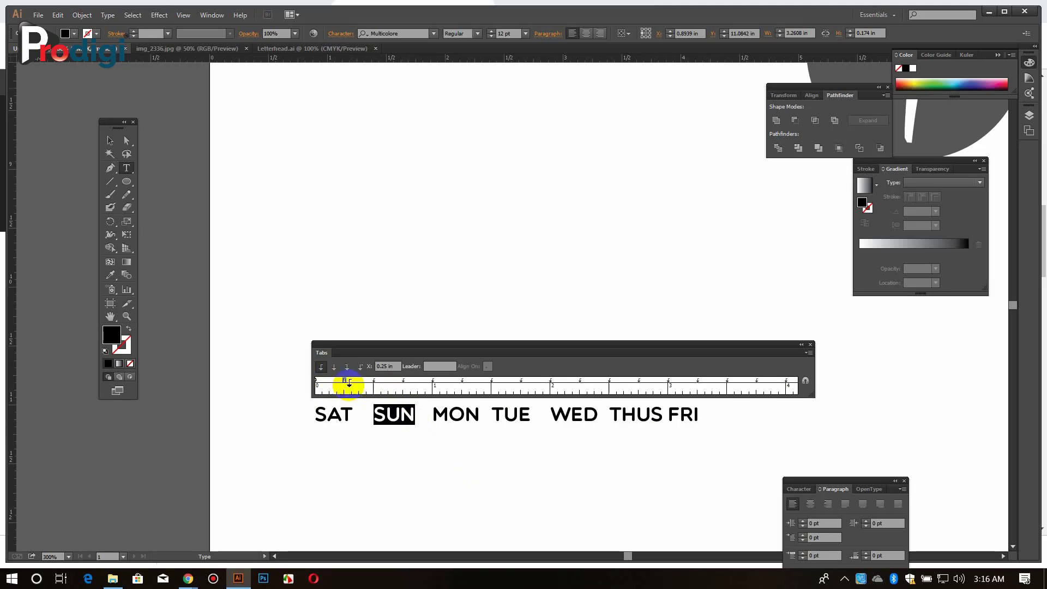
left_click_drag(482, 415, 372, 417)
left_click(432, 381)
left_click(321, 367)
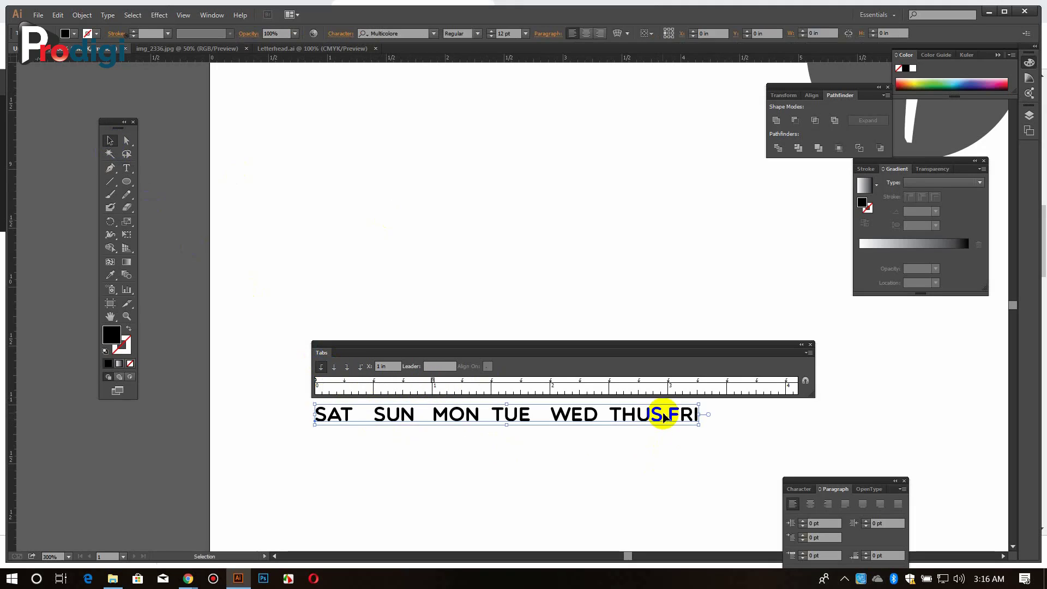
Shorten THUS to THU and try deleting the tab between SUN and MON.
left_click_drag(666, 416, 700, 419)
left_click_drag(355, 418, 533, 422)
left_click_drag(551, 421, 664, 423)
key("ctrl+a")
left_click(352, 416)
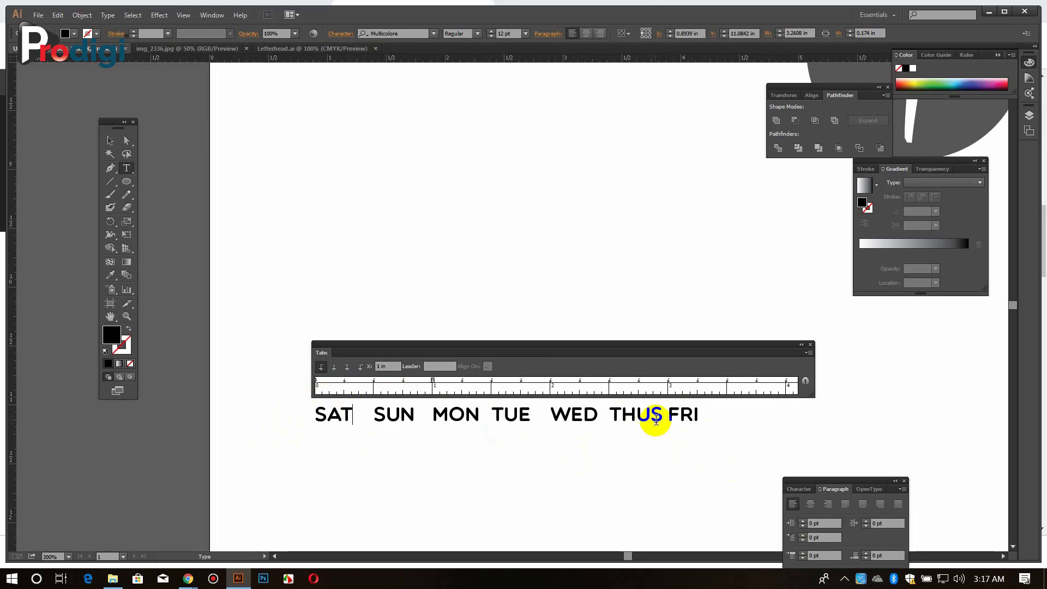
left_click_drag(315, 419, 351, 420)
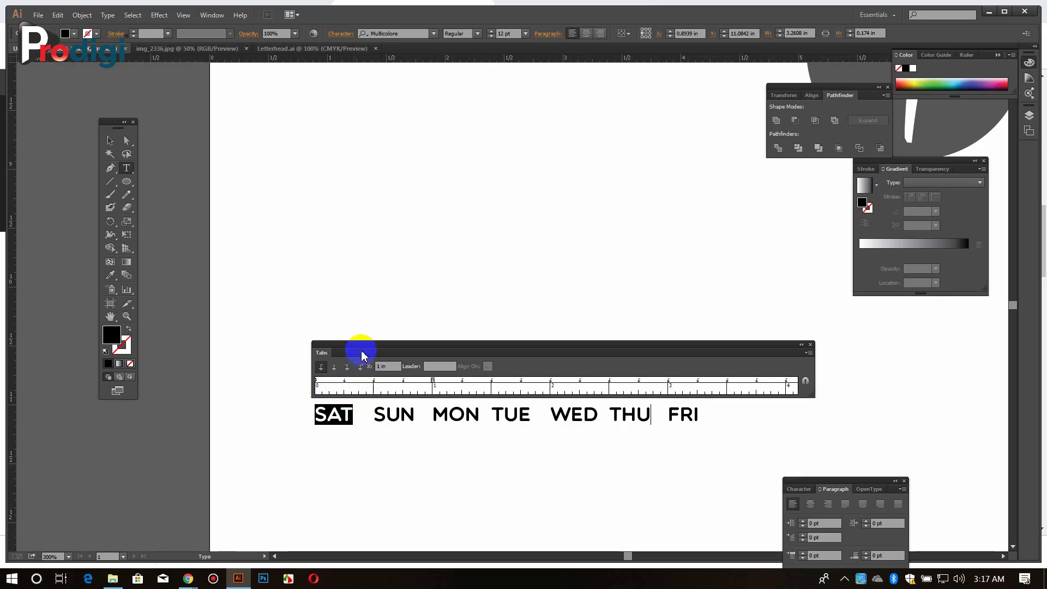
left_click(373, 415)
left_click(416, 414)
key("Delete")
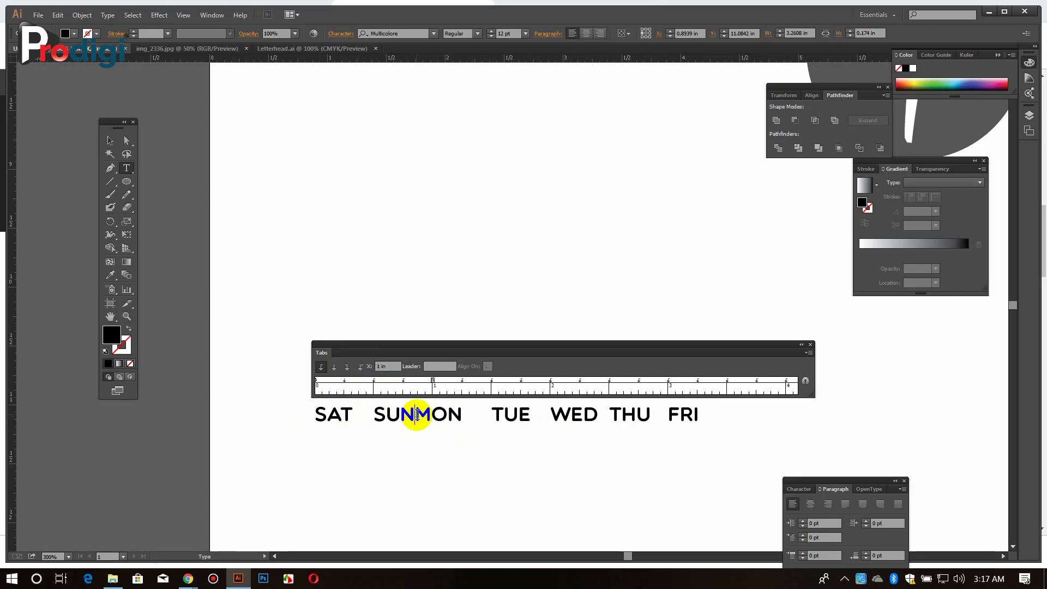
Select SAT and SUN in turn and try left-justified and center-justified settings on their tab stop.
left_click_drag(328, 417, 348, 416)
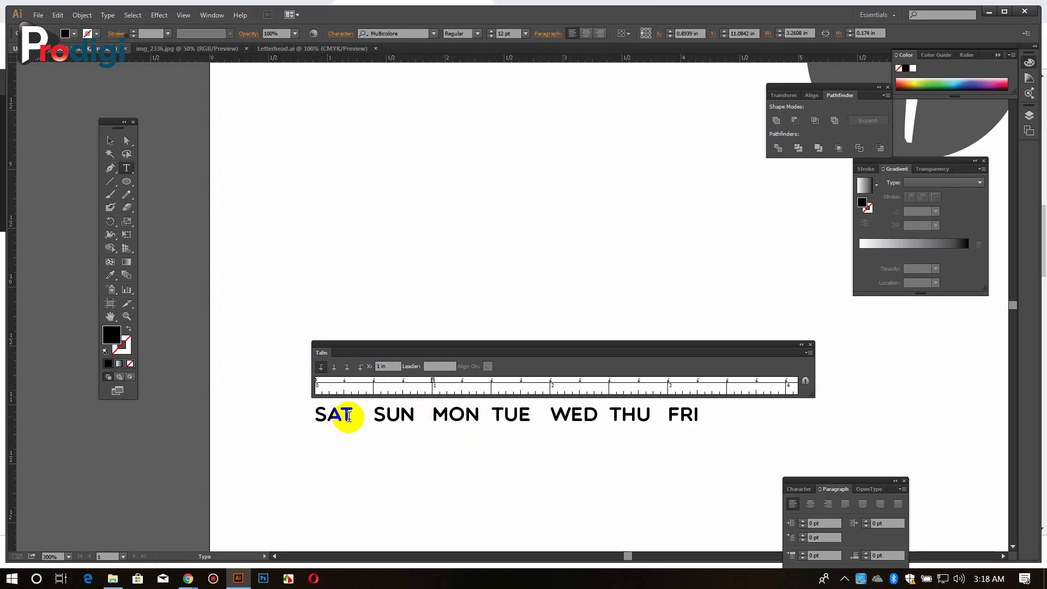
double_click(350, 416)
left_click(321, 368)
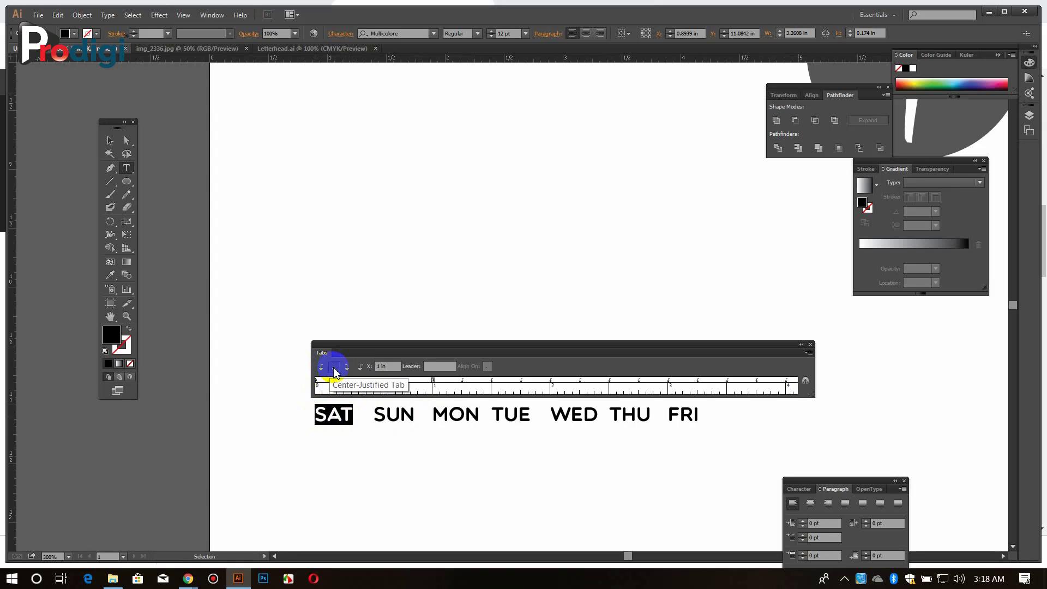
left_click(376, 419)
left_click_drag(415, 417, 317, 402)
left_click(335, 368)
double_click(359, 418)
left_click(324, 368)
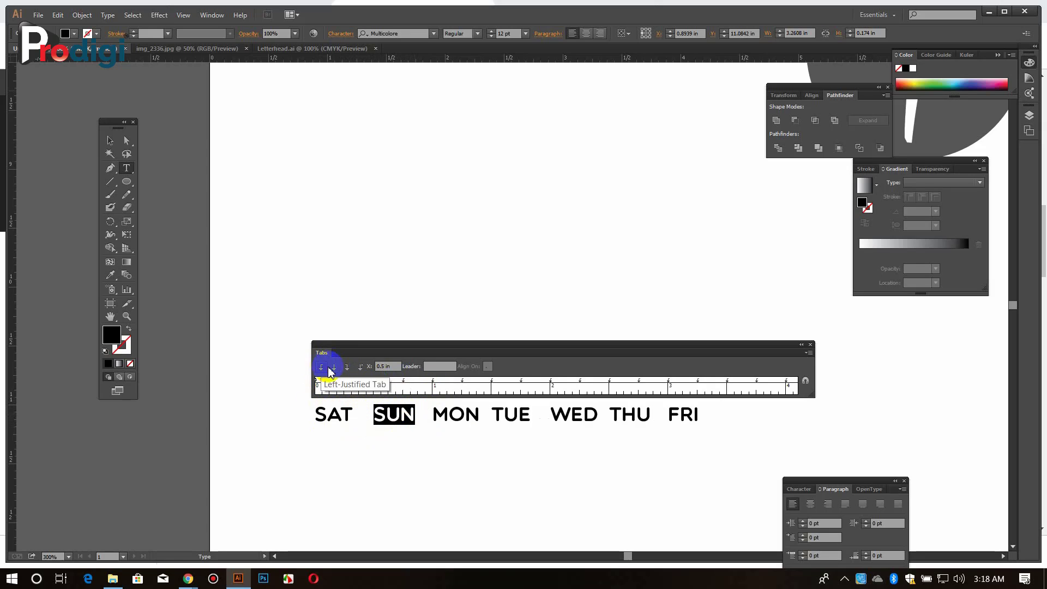
left_click_drag(353, 416, 312, 414)
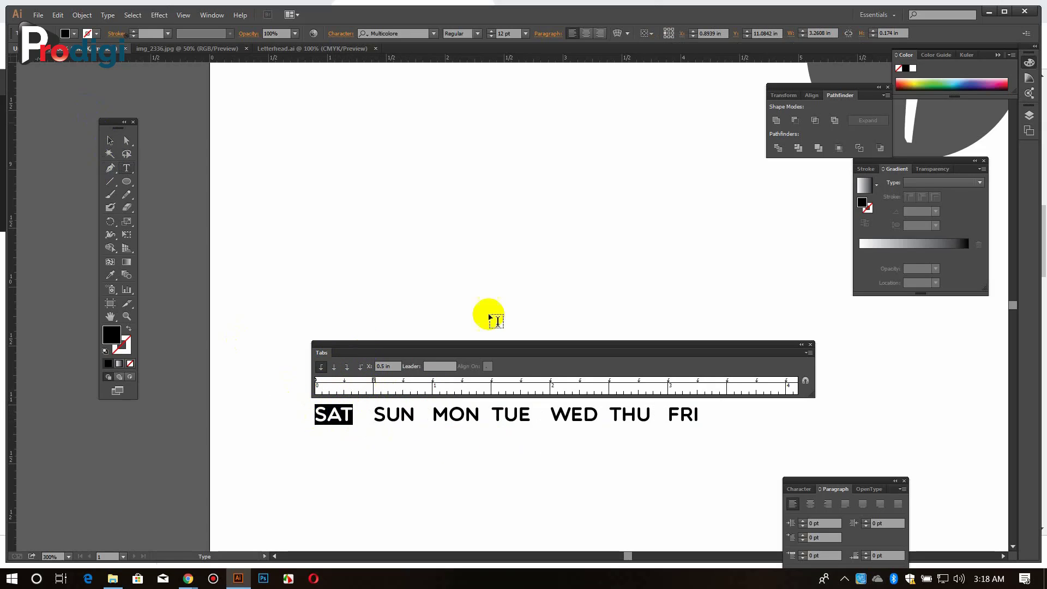
Try a second row with dates 1, 2 and 3 separated by tabs beneath the weekdays.
left_click(738, 431)
key("Return")
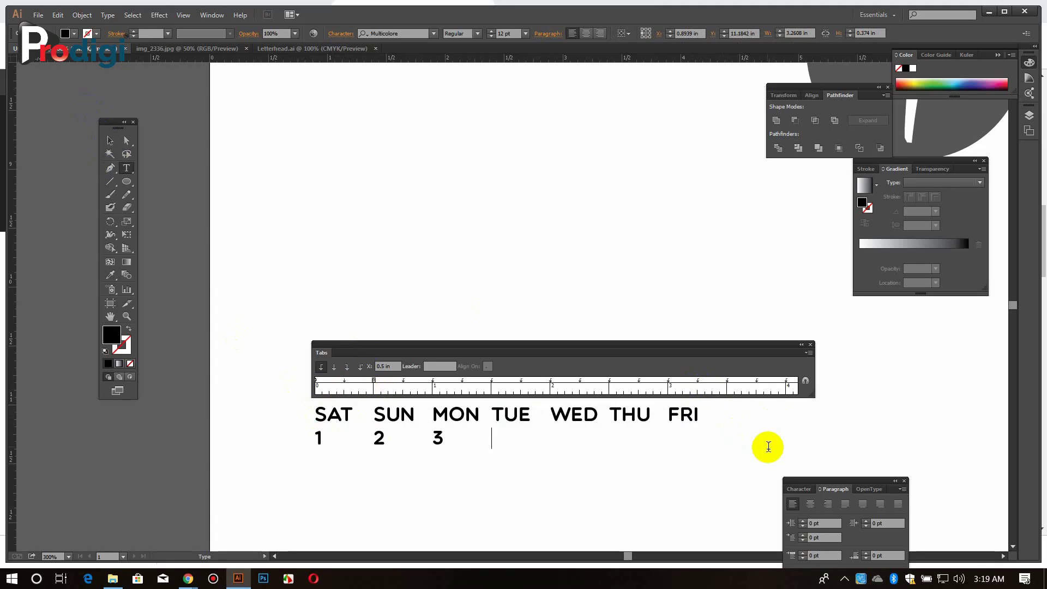
key("ctrl+z")
key("ctrl+z")
left_click(109, 140)
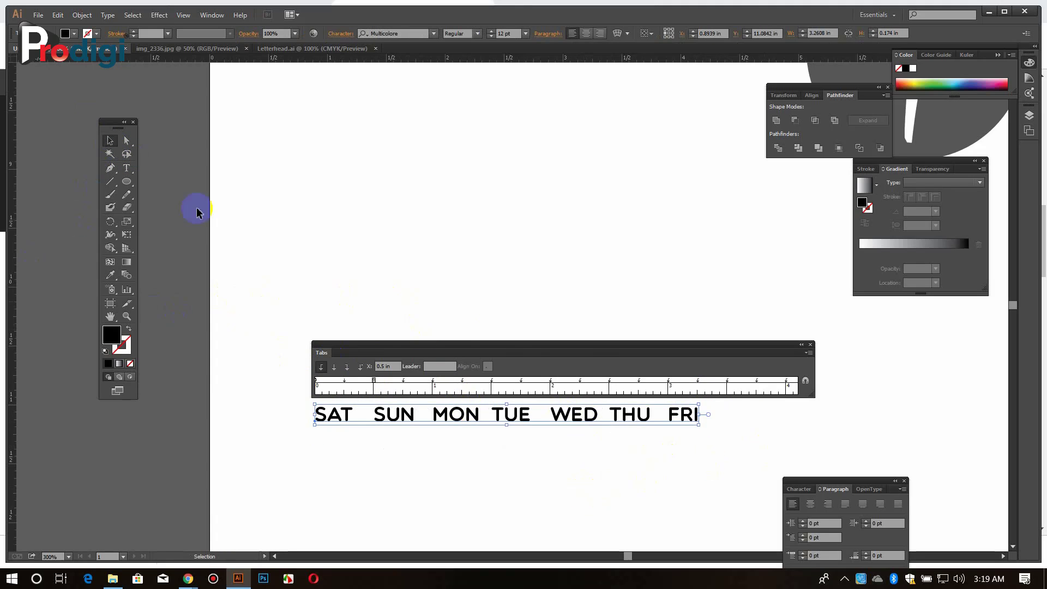
Try center justification on the 0.5 in tab stop with SAT selected, and switch back to left justification.
left_click(130, 168)
left_click_drag(353, 415, 283, 404)
left_click(335, 368)
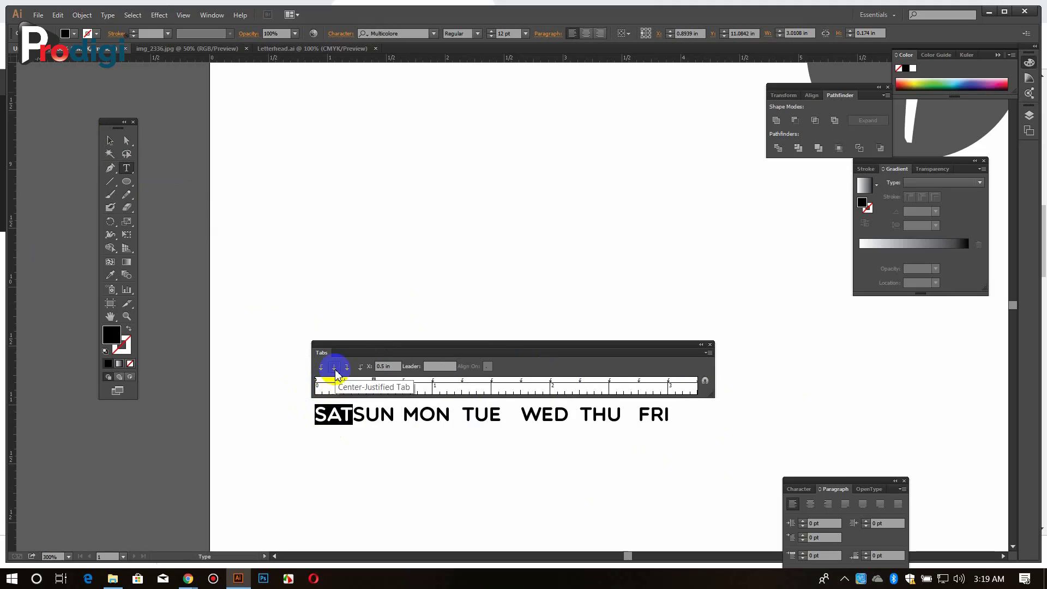
key("ctrl+z")
left_click_drag(381, 380, 373, 381)
left_click(334, 366)
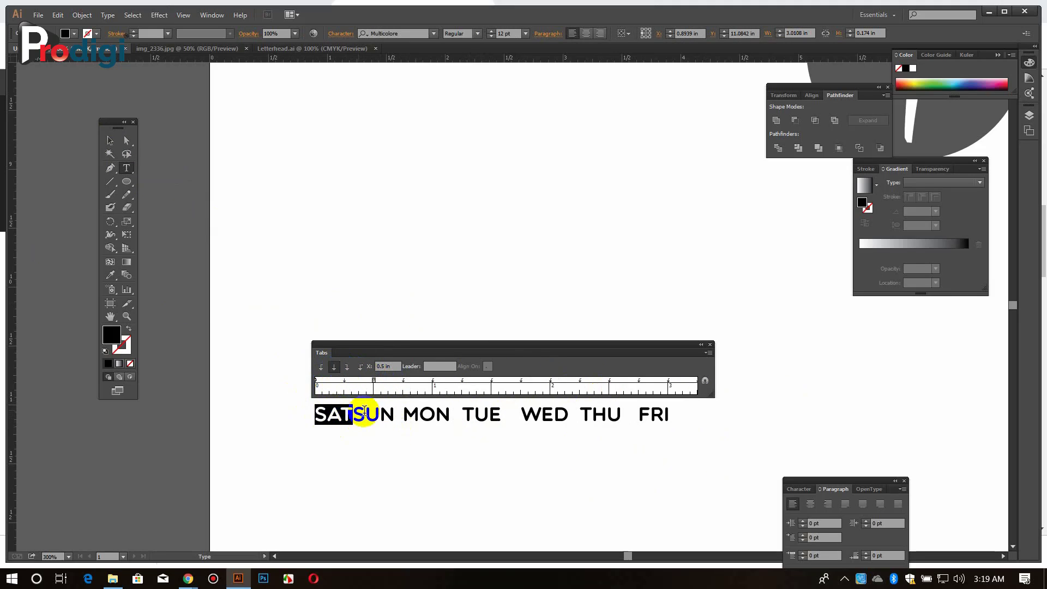
left_click(322, 368)
Try center-justified tab stops at 0.06 in and 1 in with SAT selected.
left_click_drag(373, 416, 315, 415)
left_click(375, 383)
left_click(335, 367)
key("ctrl+z")
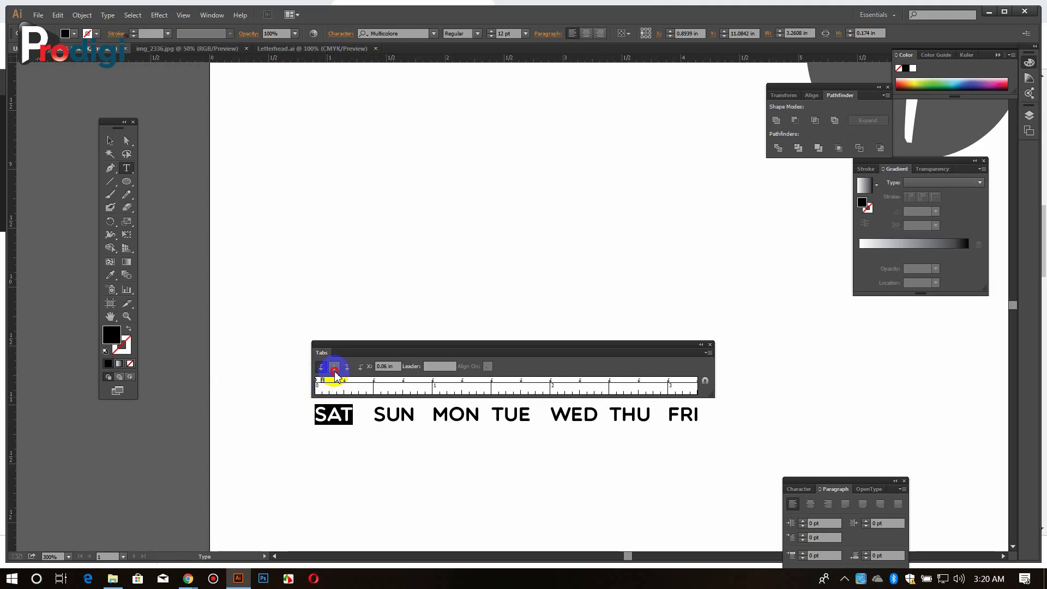
left_click(334, 367)
key("ctrl+z")
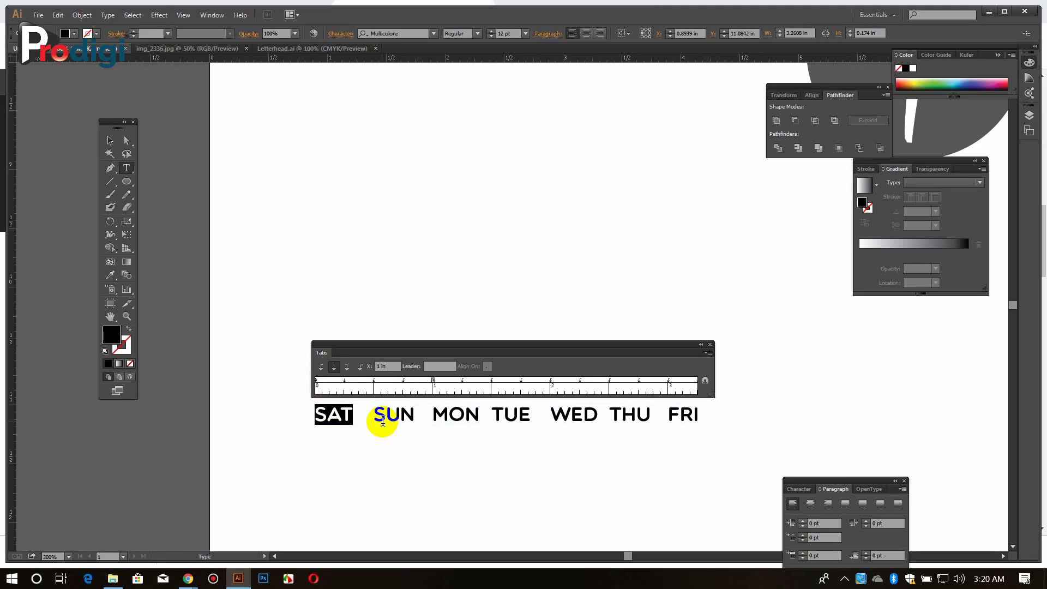
Undo the tab edits back to the unspaced weekday line.
key("ctrl+z")
key("ctrl+z")
key("ctrl+z")
key("ctrl+z")
key("ctrl+z")
key("ctrl+z")
key("ctrl+z")
key("ctrl+z")
key("ctrl+z")
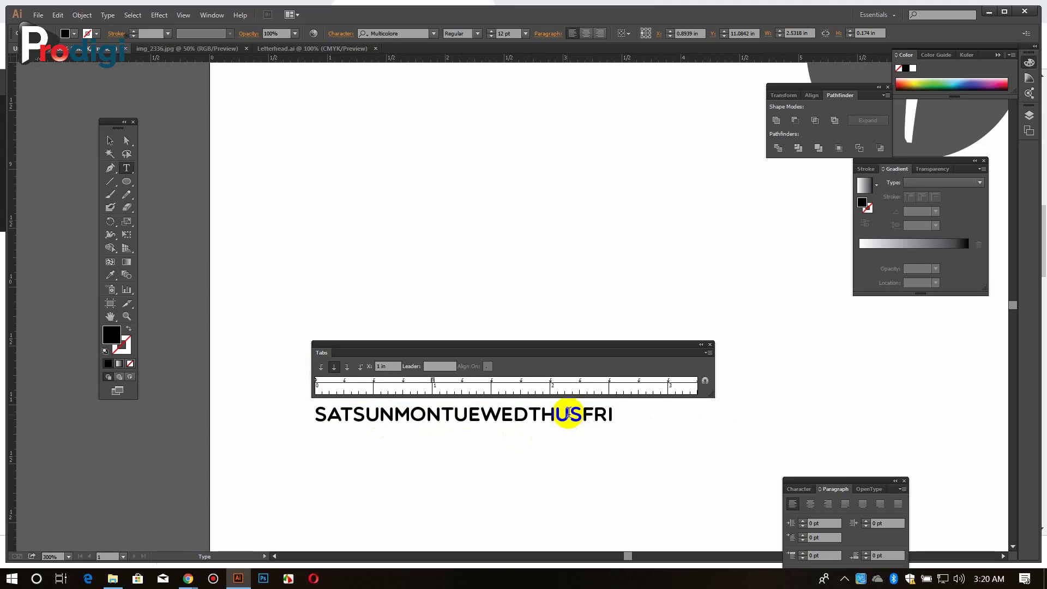
Shorten THUS to THU, center-align the weekday paragraph and reposition the line on the artboard.
left_click(111, 141)
left_click_drag(401, 415, 434, 450)
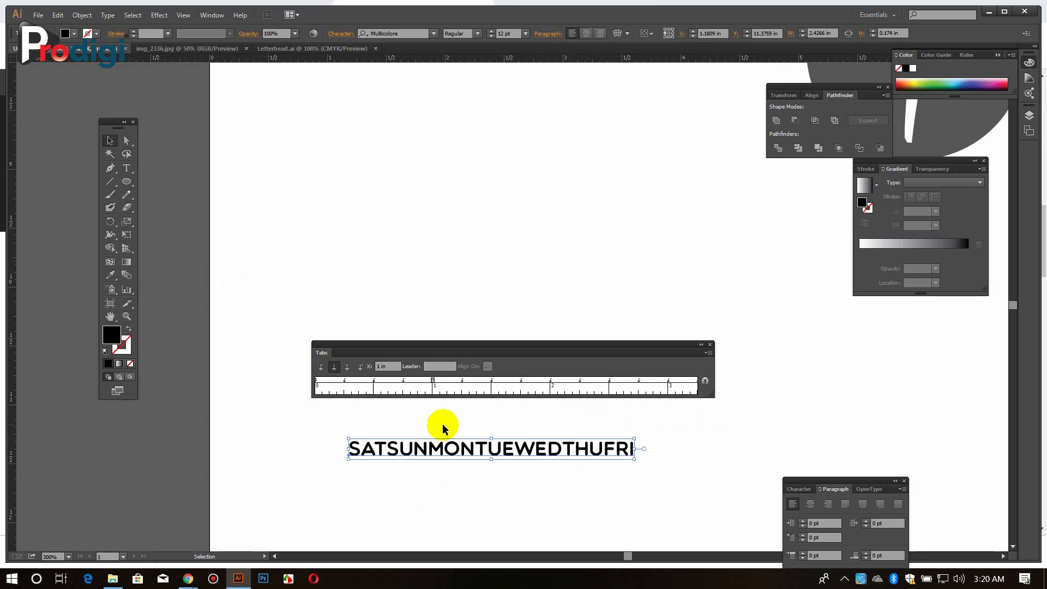
left_click(585, 34)
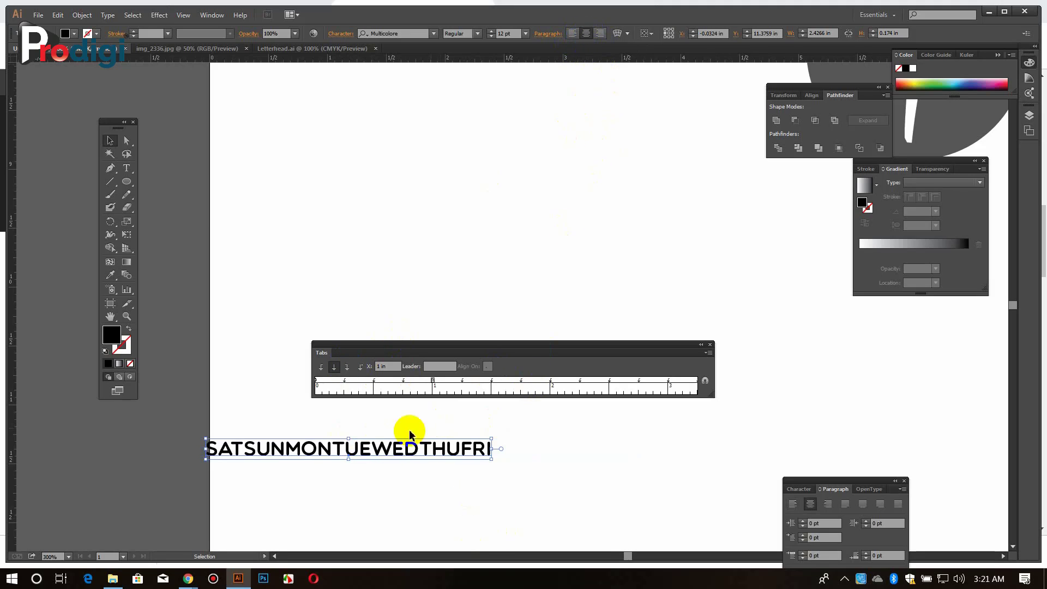
left_click_drag(409, 448, 535, 426)
left_click_drag(452, 537, 425, 421)
Align the Tabs ruler above the weekday line and clear all of its tab stops.
scroll(426, 420, "up", 1)
left_click_drag(480, 345, 412, 225)
left_click(638, 261)
left_click(657, 208)
left_click(698, 212)
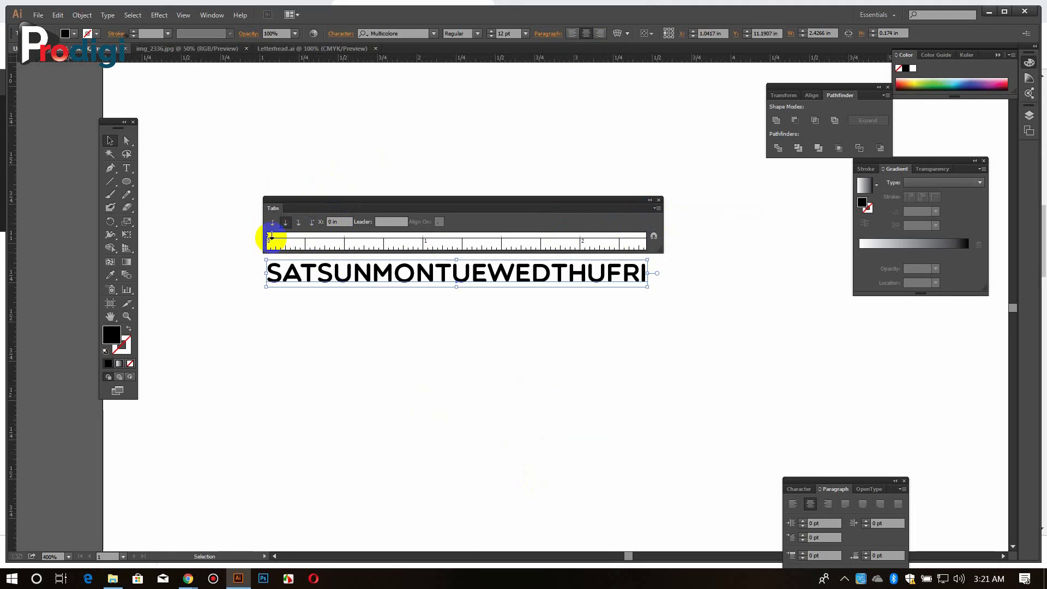
Set a center-justified tab stop at 0.25 in and repeat stops along the ruler at 0.5 in spacing.
left_click(339, 222)
key("BackSpace")
type("1")
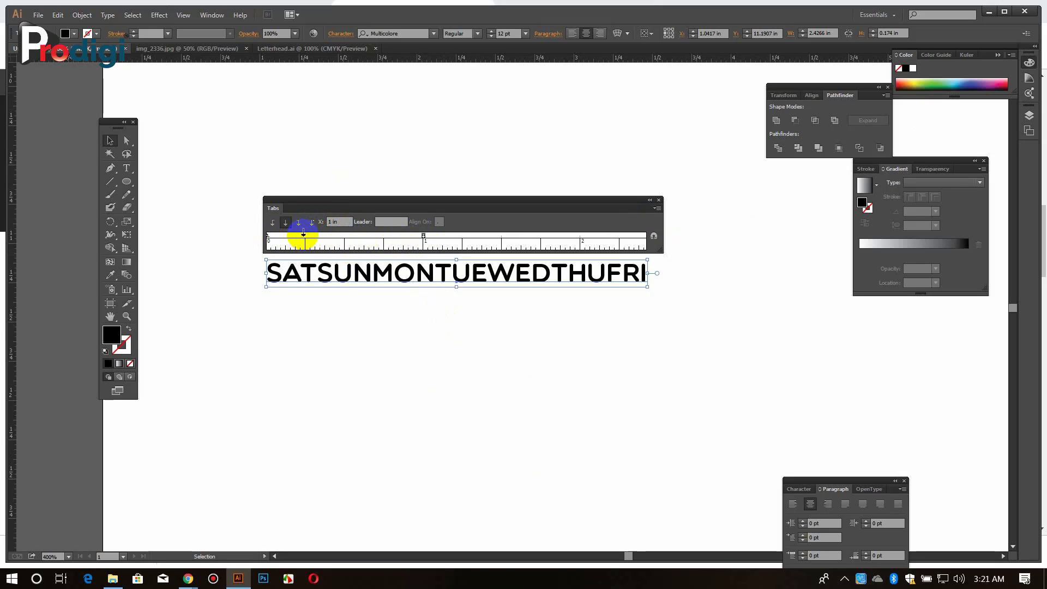
mouse_move(345, 240)
left_mouse_down()
mouse_move(278, 240)
mouse_move(306, 240)
left_mouse_up()
left_click(339, 225)
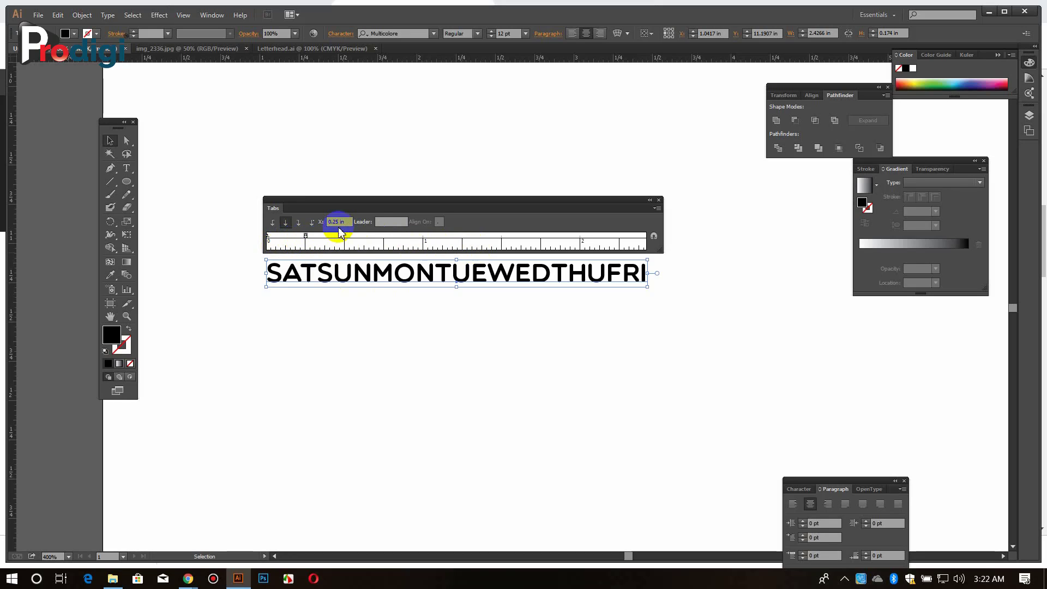
left_click(657, 208)
left_click(685, 226)
Try inserting tab characters before SAT and between the following weekdays in the centered line.
double_click(271, 273)
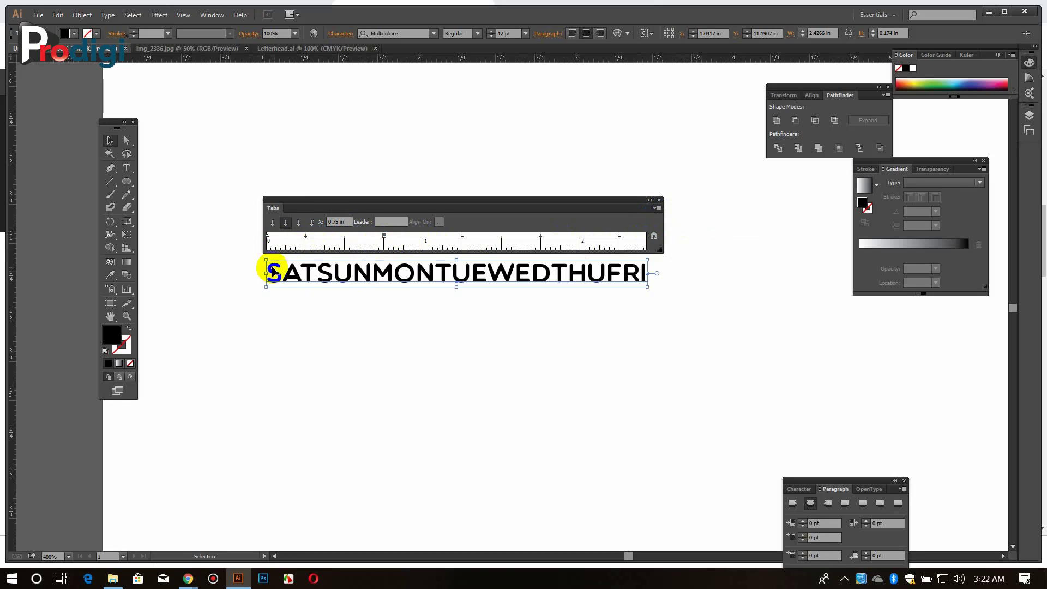
key("Tab")
left_click(337, 274)
key("Tab")
key("Tab")
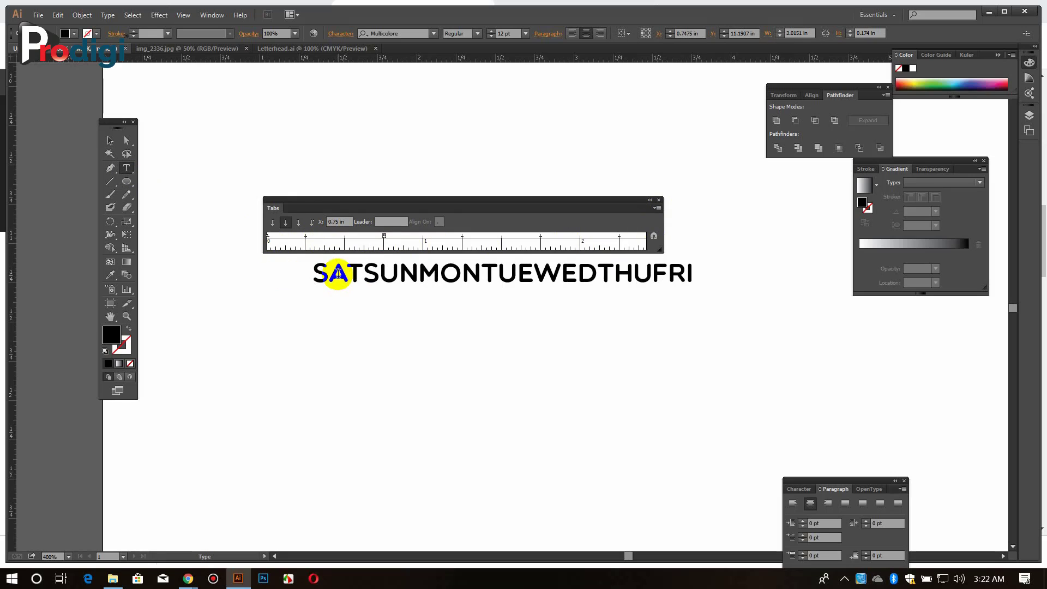
left_click(444, 276)
key("Tab")
key("Tab")
key("ctrl+z")
key("ctrl+z")
key("ctrl+z")
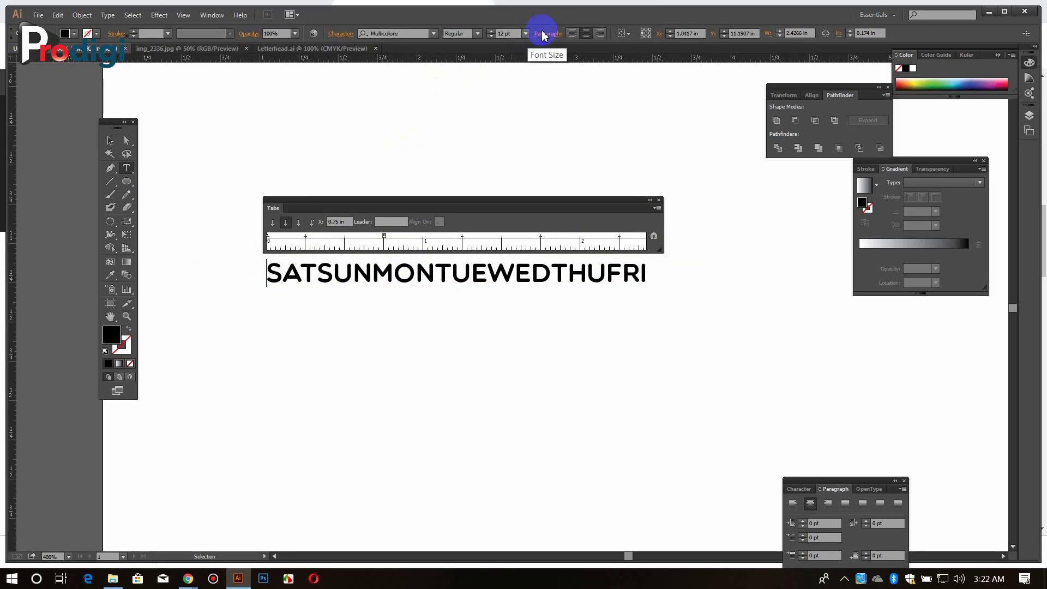
Left-align the weekday paragraph, move the line back under its previous place and choose center-justified tabs.
left_click(544, 33)
key("Escape")
left_click_drag(486, 280, 329, 280)
left_click(320, 224)
left_click(127, 168)
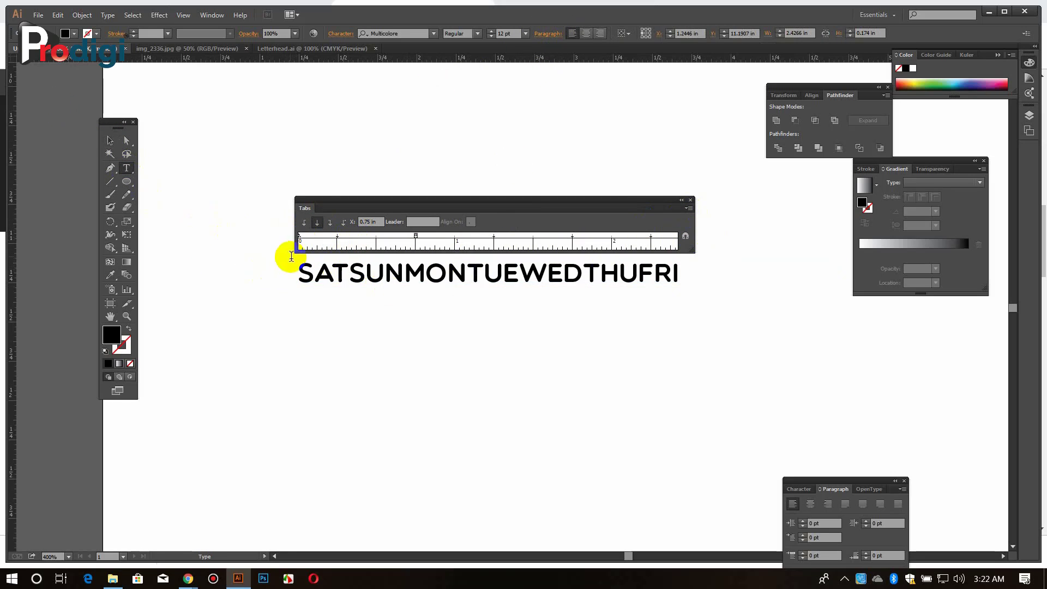
Try tab characters before SAT, SUN and MON with the repeated center-justified stops.
left_click(292, 272)
key("Tab")
key("Tab")
left_click(468, 274)
key("Tab")
left_click(550, 283)
key("Tab")
key("Tab")
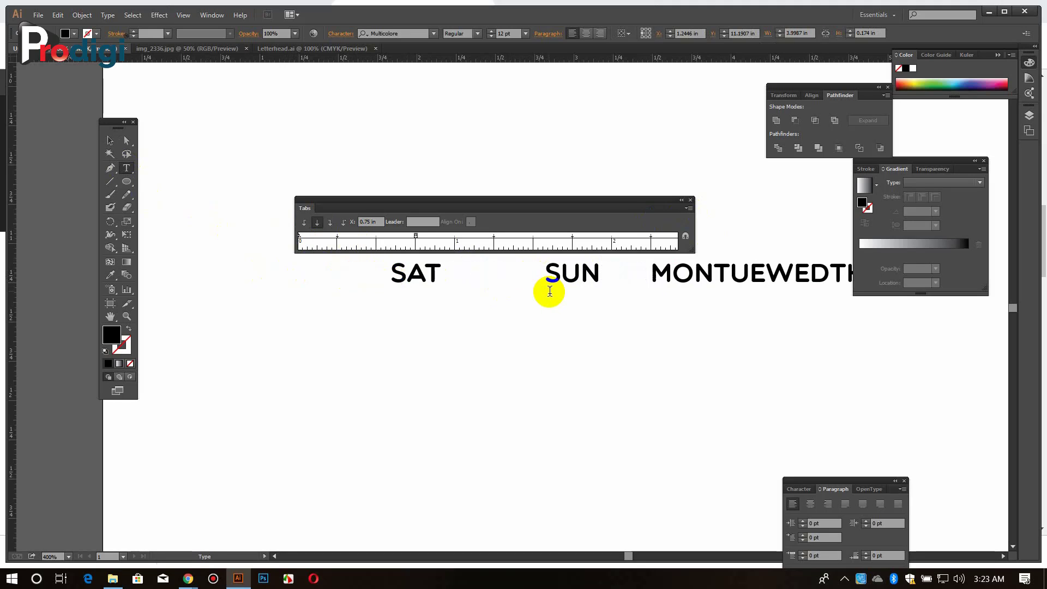
key("ctrl+z")
key("ctrl+z")
key("ctrl+z")
Clear the tab stops, test one at 0.25 in, and replace it with a repeated center-justified stop at 1 in.
left_click(689, 208)
left_click(720, 213)
left_click(337, 236)
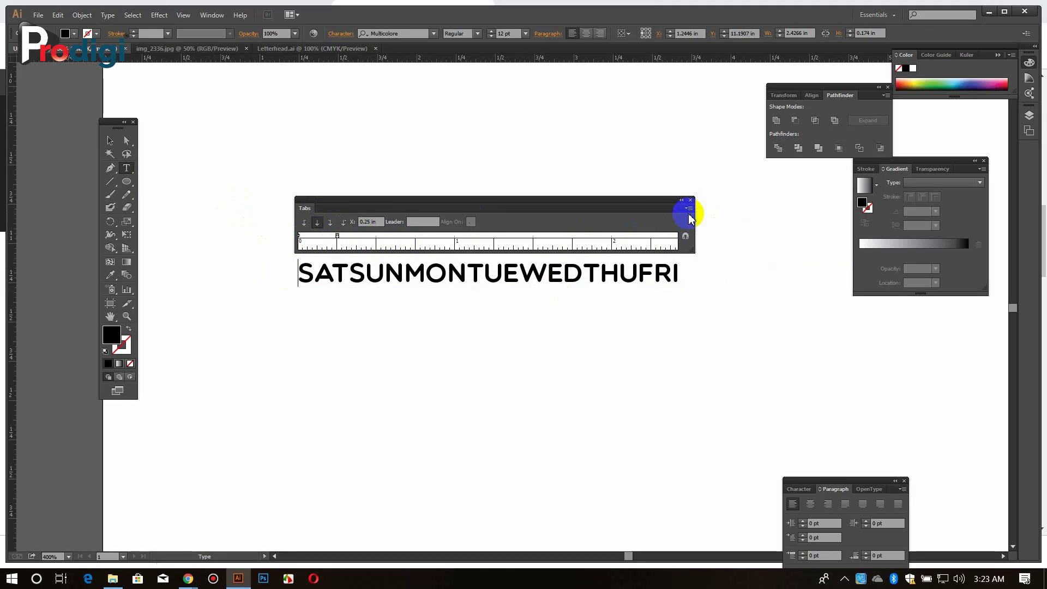
left_click(688, 208)
left_click(729, 213)
left_click(455, 238)
left_click(689, 208)
left_click(722, 226)
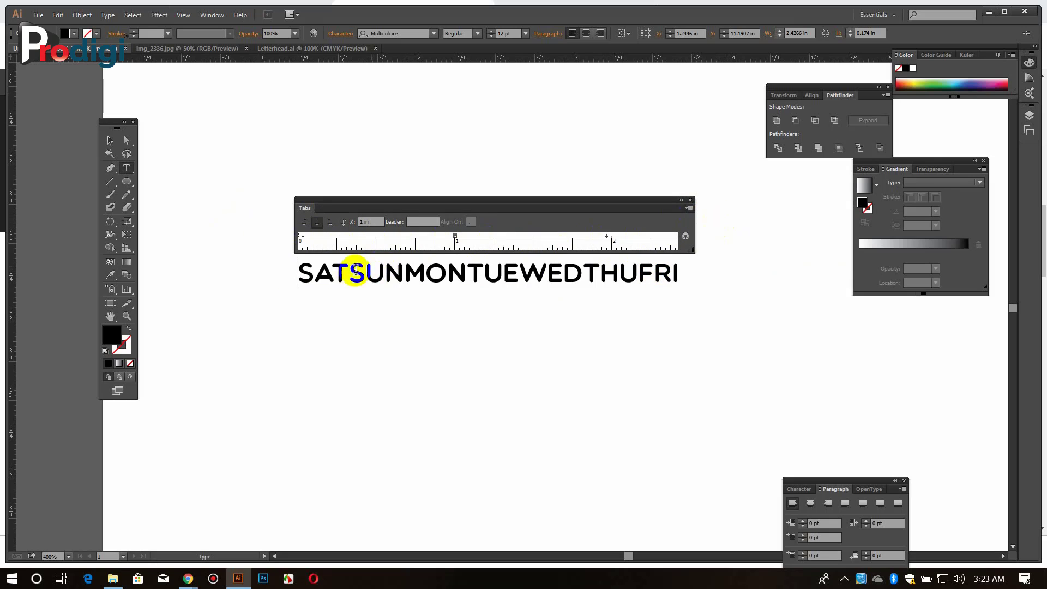
Try separating the weekdays with tab characters using the repeated 1 in stop.
key("Tab")
key("Tab")
key("Tab")
left_click(509, 280)
key("Tab")
key("Tab")
key("ctrl+z")
key("ctrl+z")
Clear all tab stops, widen the Tabs ruler to about 3 in and align it directly above the weekday line.
left_click(689, 209)
left_click(723, 214)
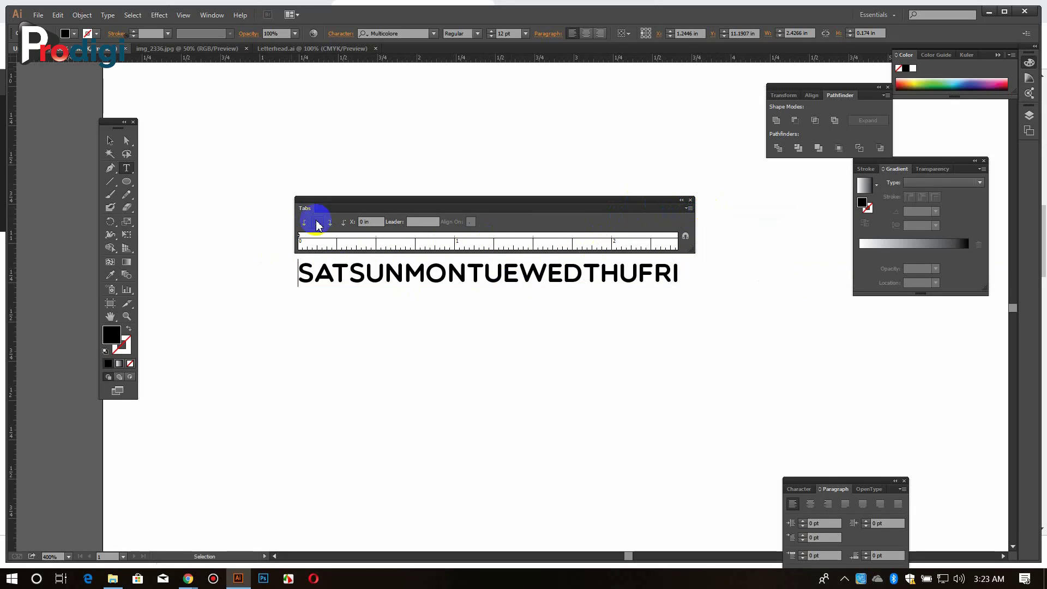
left_click(111, 140)
left_click_drag(654, 200, 638, 179)
left_click_drag(678, 214, 787, 213)
left_click_drag(360, 278, 345, 261)
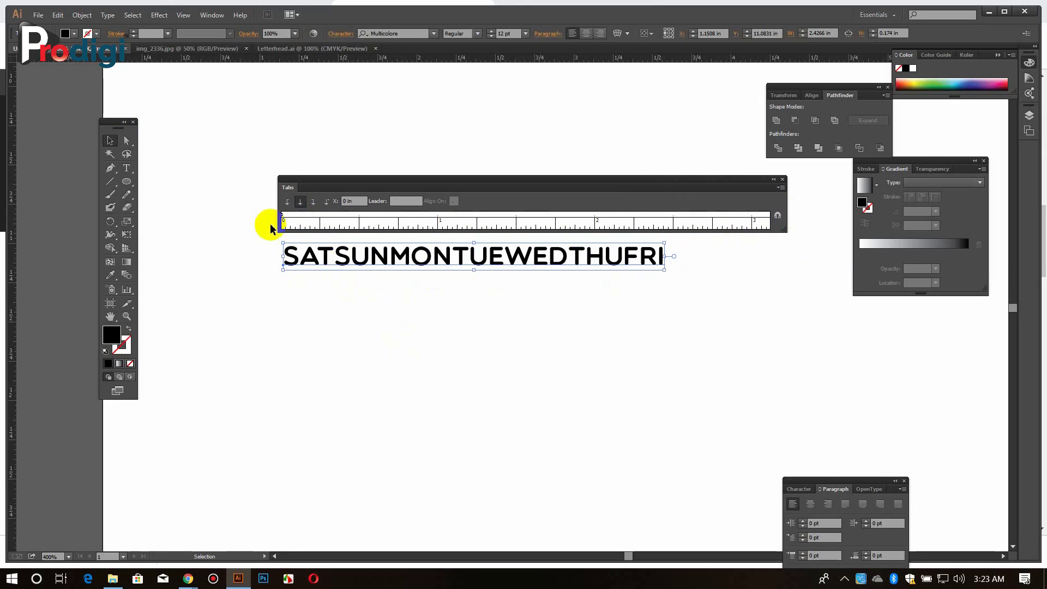
left_click_drag(365, 180, 367, 183)
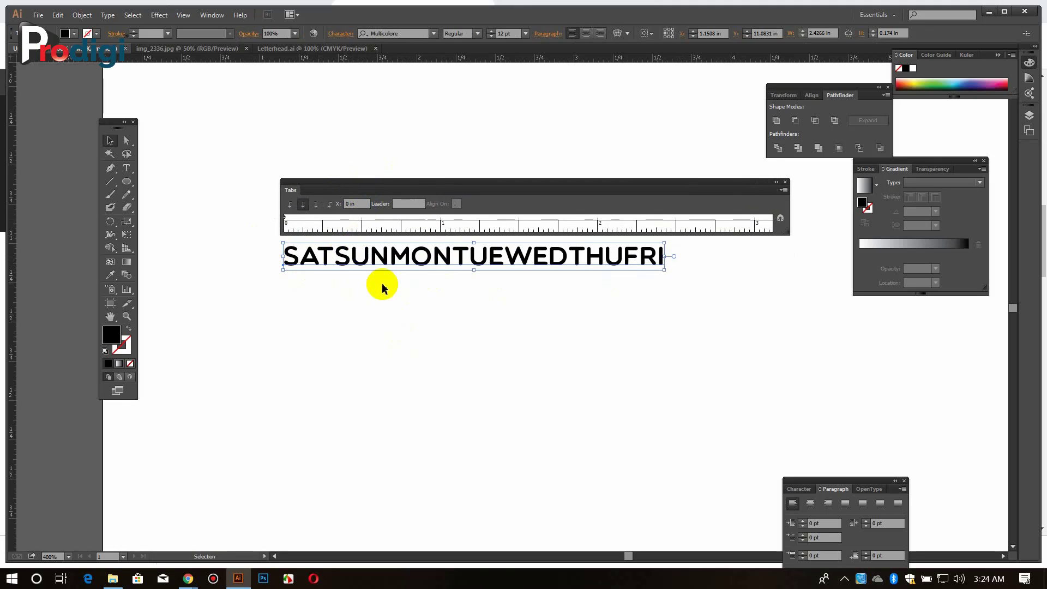
Try separating SAT, SUN, MON and TUE with tab characters on the default tab spacing.
double_click(363, 267)
left_click(334, 264)
key("Tab")
key("Tab")
key("BackSpace")
left_click(415, 262)
key("Tab")
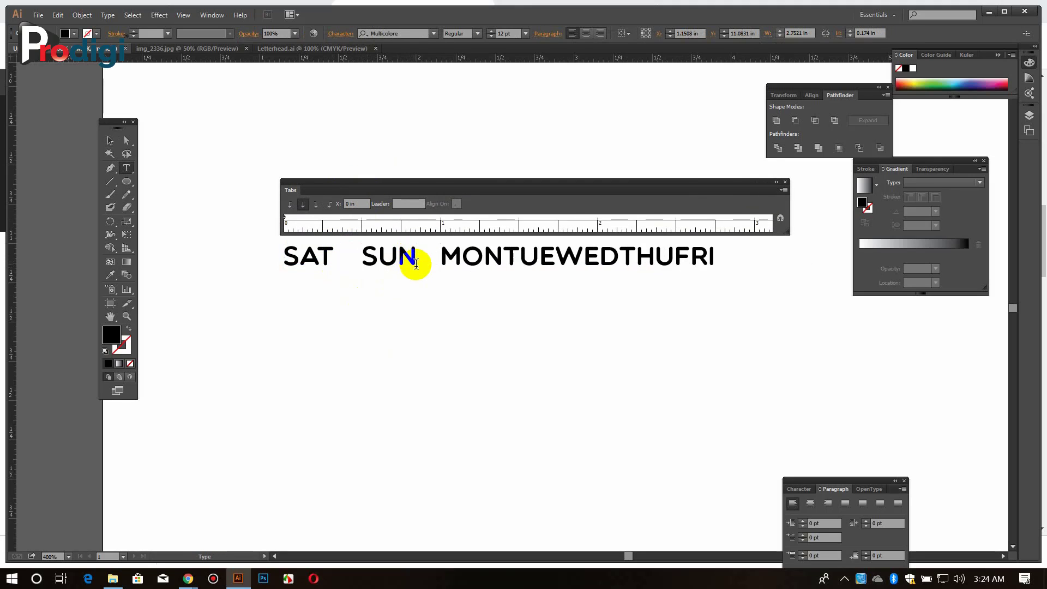
left_click(499, 258)
key("Tab")
key("Tab")
key("ctrl+z")
key("ctrl+z")
key("ctrl+z")
key("ctrl+z")
Remove the test tabs from the weekday line and place center-justified stops every 0.5 in from 0.25 in to 3.25 in.
left_click(396, 242)
left_click(784, 190)
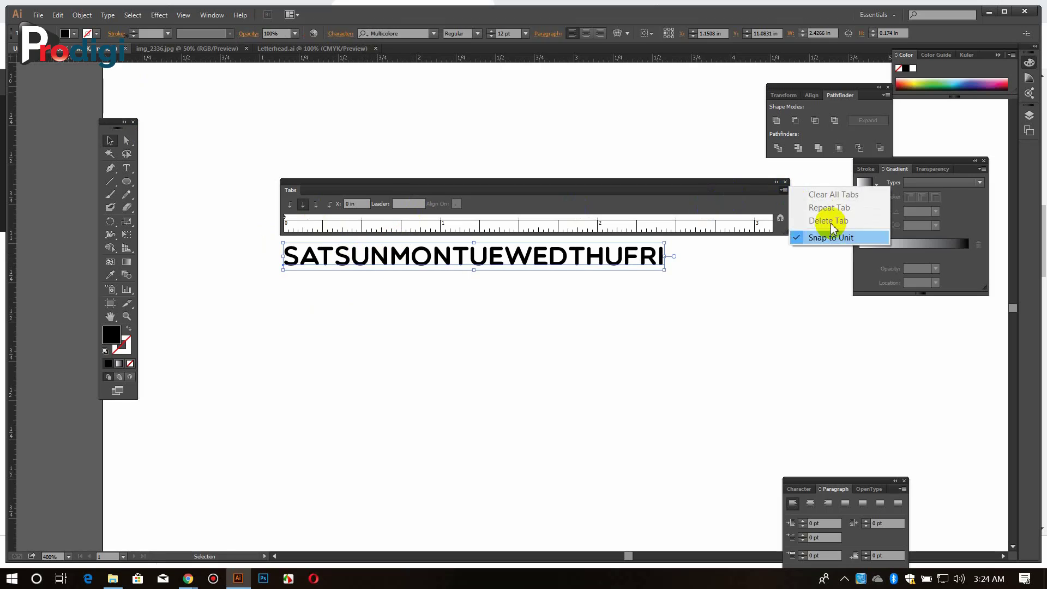
left_click(830, 229)
left_click(323, 222)
left_click(323, 222)
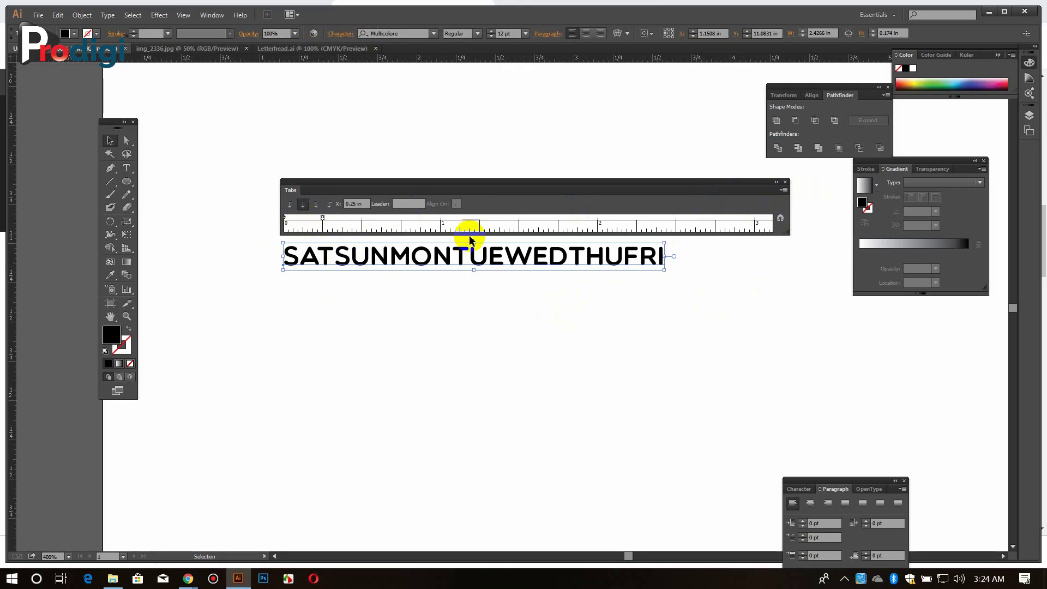
left_click(480, 221)
left_click(558, 222)
left_click(636, 222)
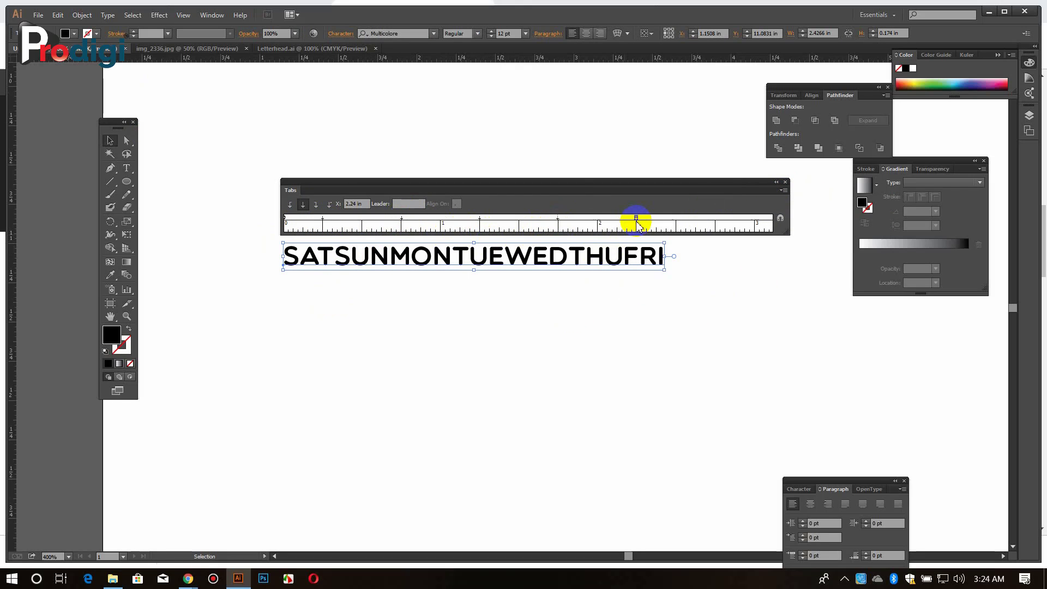
left_click(716, 223)
left_click_drag(786, 233, 852, 229)
left_click(798, 218)
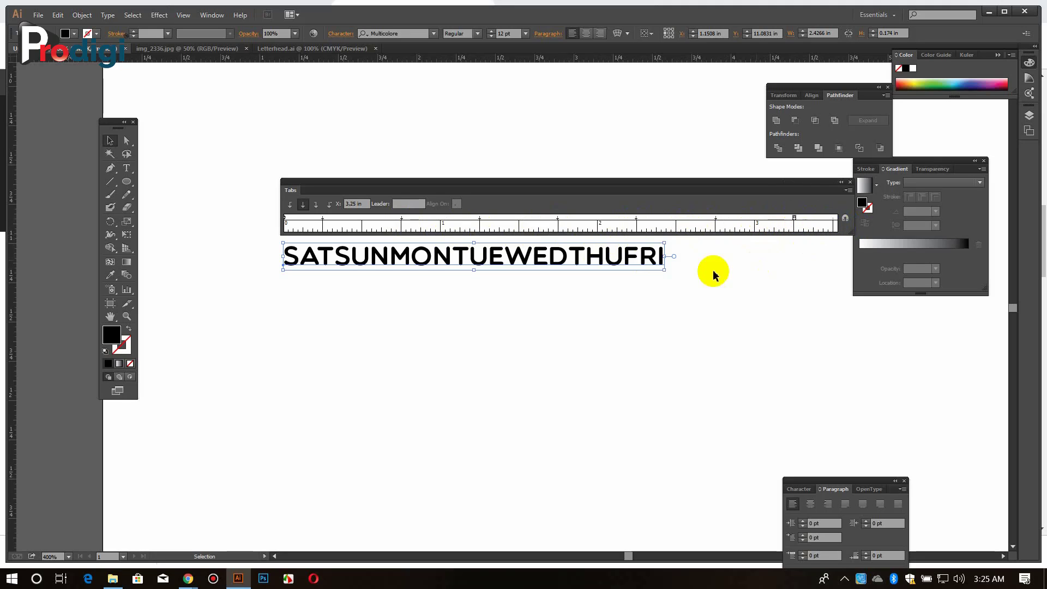
left_click(844, 221)
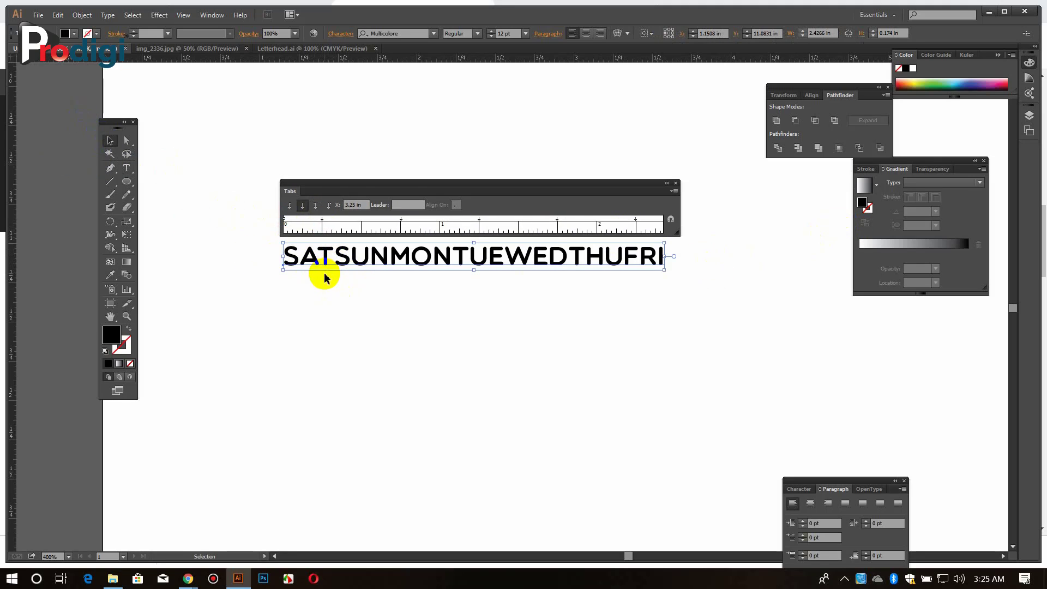
Shift SAT to the first tab stop and separate it from SUN with tab characters.
left_click(127, 169)
left_click(285, 259)
key("Tab")
left_click(373, 261)
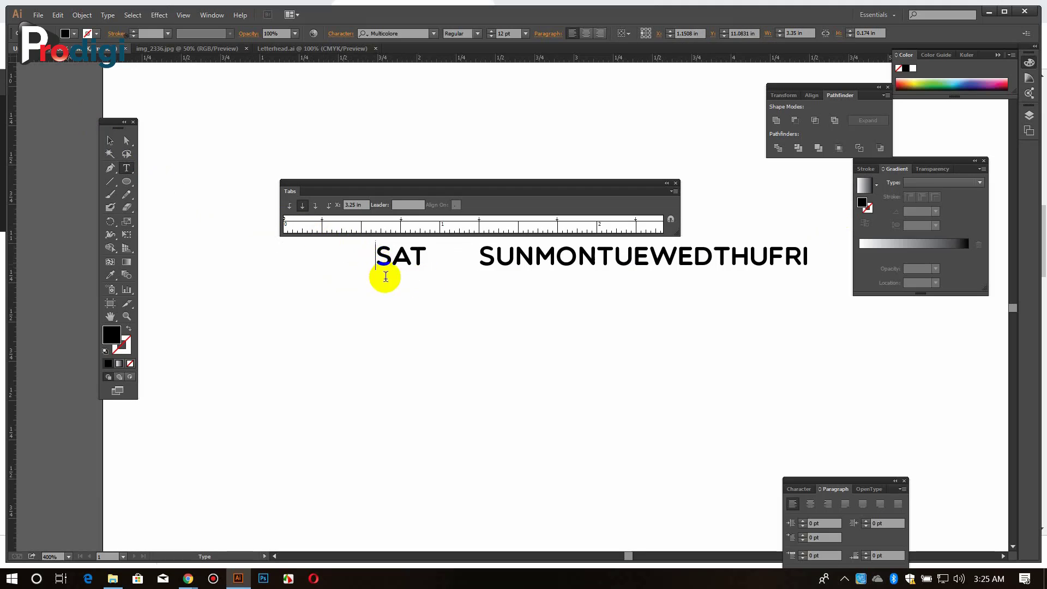
left_click(382, 276)
key("BackSpace")
double_click(427, 256)
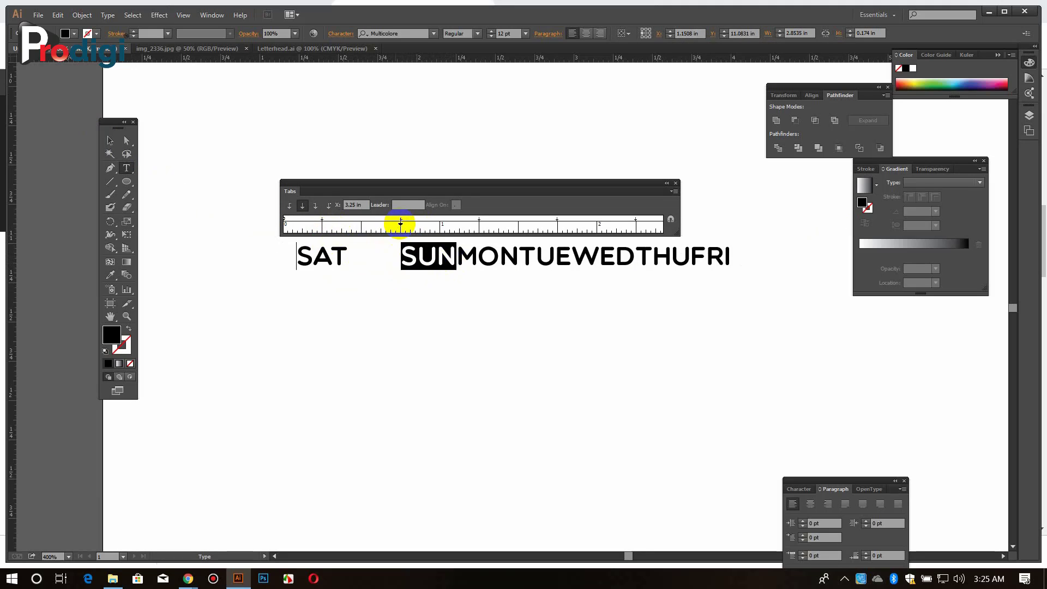
left_click(586, 33)
key("ctrl+z")
Separate SUN, MON, TUE, WED, THU and FRI with tab characters so the weekdays spread across one line.
left_click(458, 262)
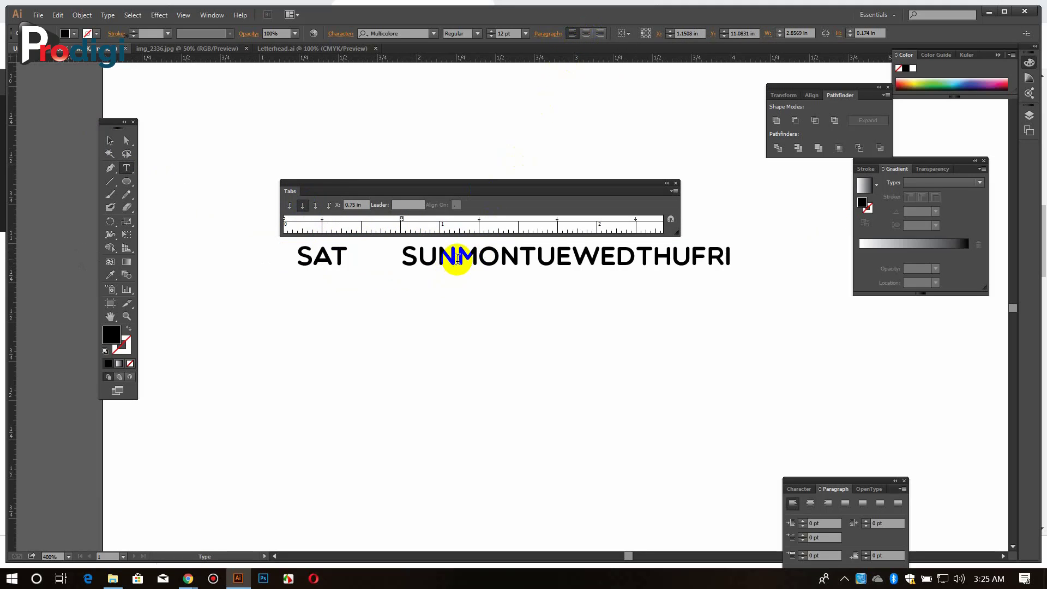
key("Tab")
left_click(617, 262)
key("Tab")
left_click(768, 263)
key("Tab")
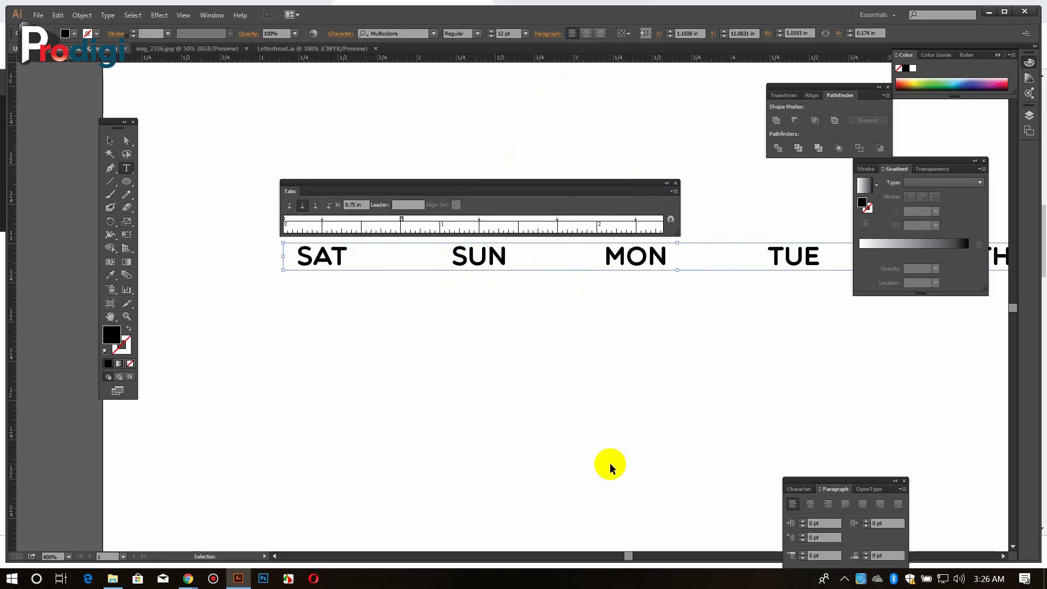
key("ctrl+minus")
key("ctrl+minus")
left_click(816, 285)
left_click(113, 140)
Move the Gradient and Tabs panels off the weekday text and shift the line closer to the January bar and the page's left edge.
left_click_drag(921, 161, 656, 402)
left_click(617, 349)
left_click_drag(497, 183, 567, 118)
left_click_drag(577, 280, 556, 245)
key("ctrl+minus")
left_click_drag(498, 125, 142, 433)
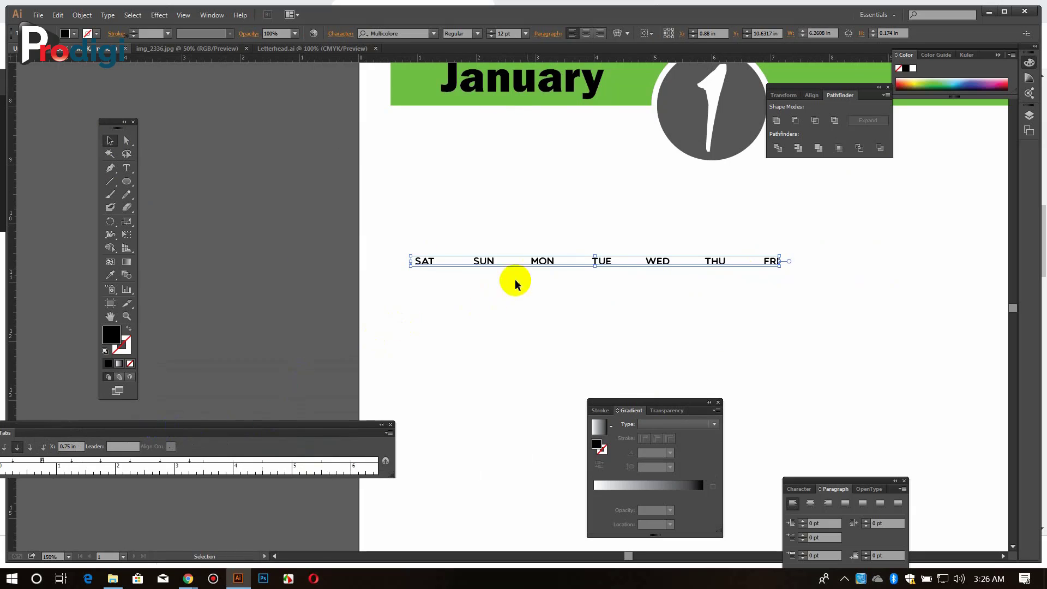
Start a date row below the weekdays with tab-separated 1, 2, 3 and 4 under SAT to TUE.
key("t")
left_click(779, 260)
key("Return")
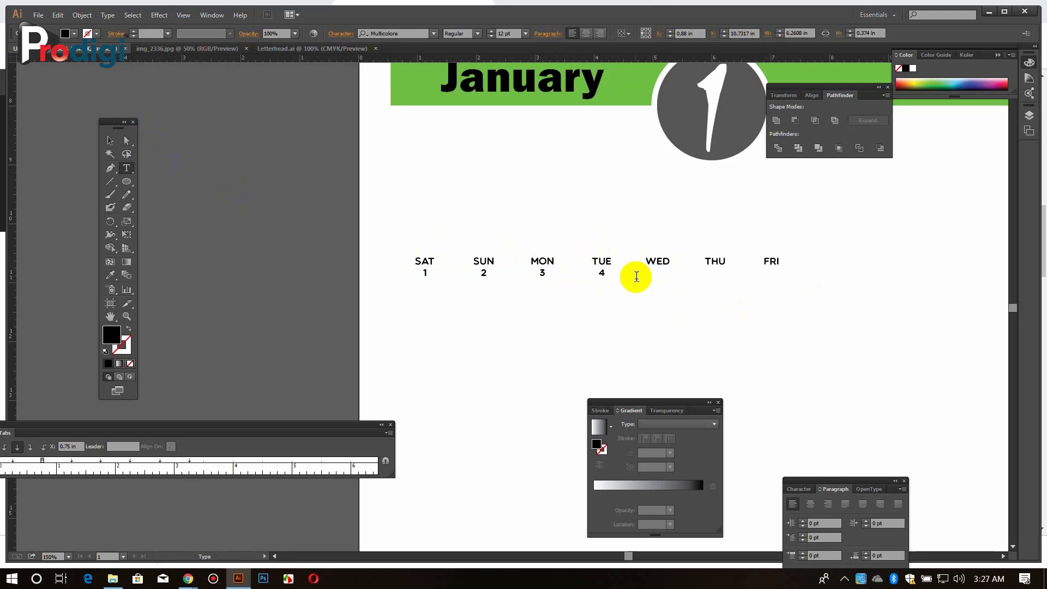
Align the Tabs ruler above the weekday and date rows and examine how its stops match the columns.
left_click_drag(122, 418, 540, 205)
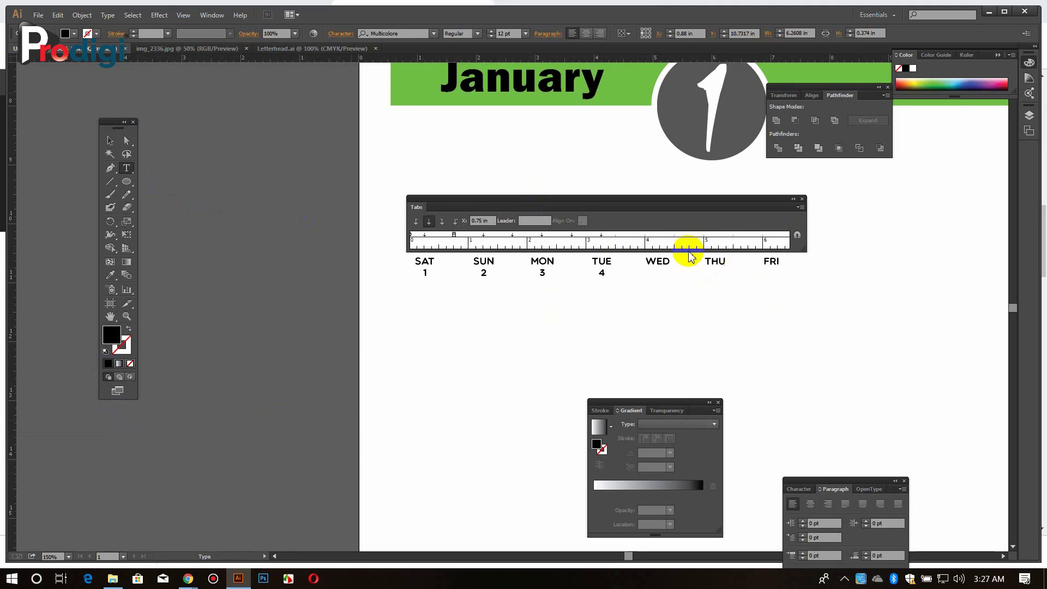
left_click(800, 231)
left_click(615, 239)
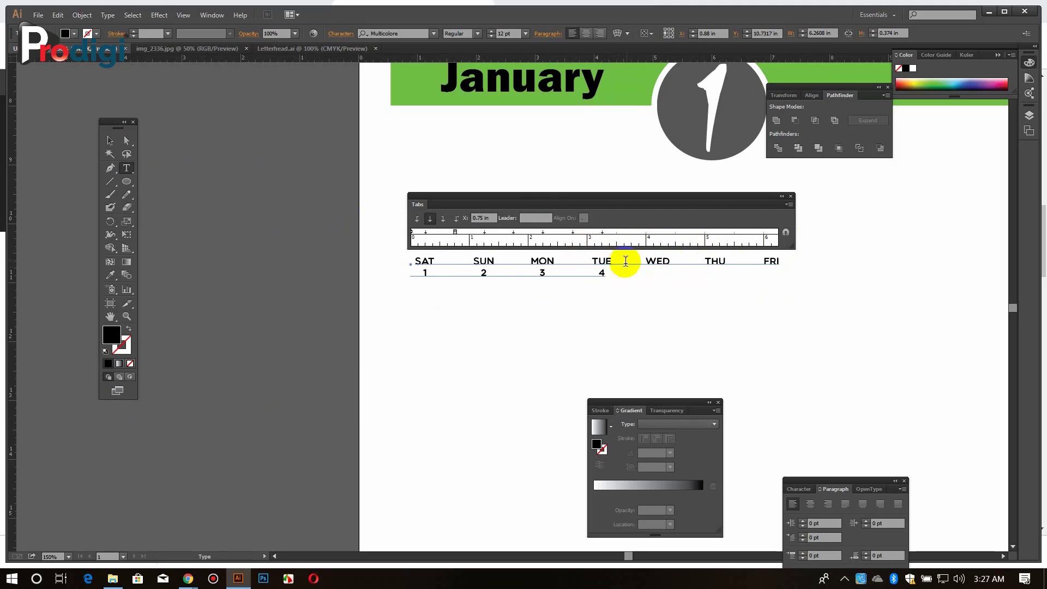
left_click(463, 236)
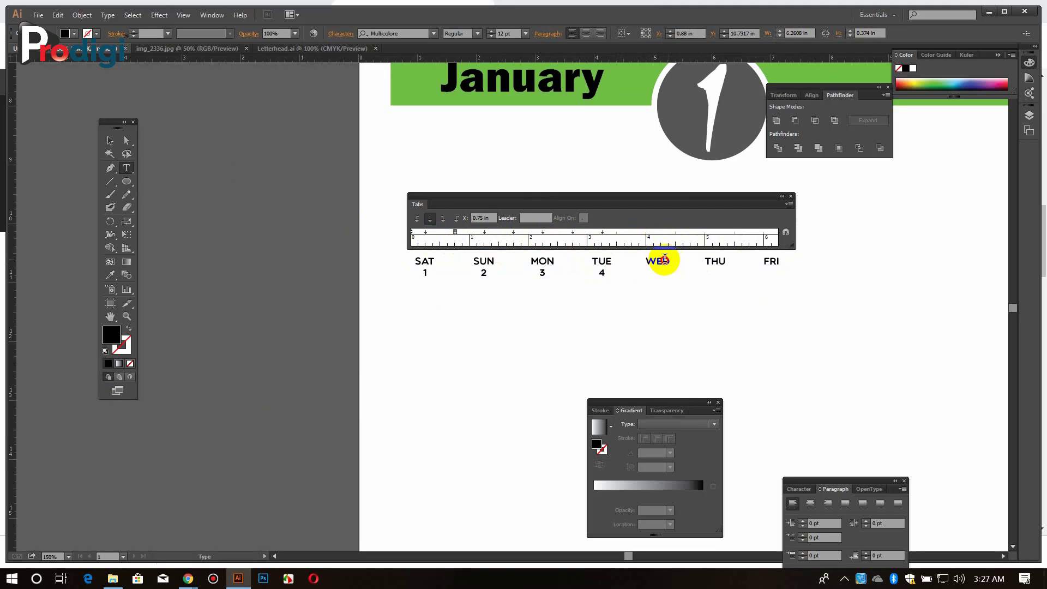
left_click(110, 140)
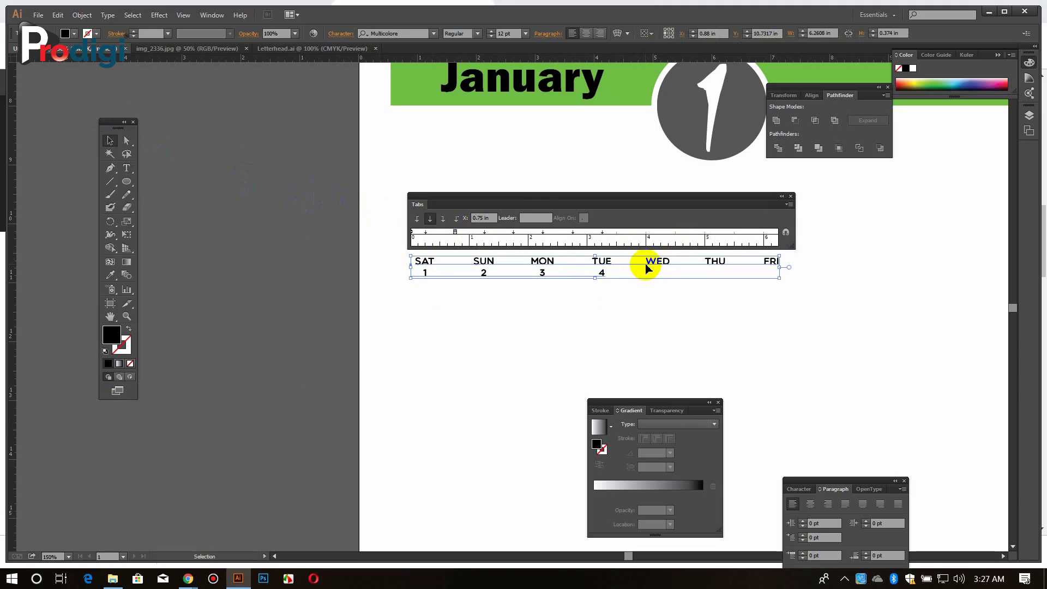
left_click(790, 205)
left_click(786, 237)
double_click(604, 274)
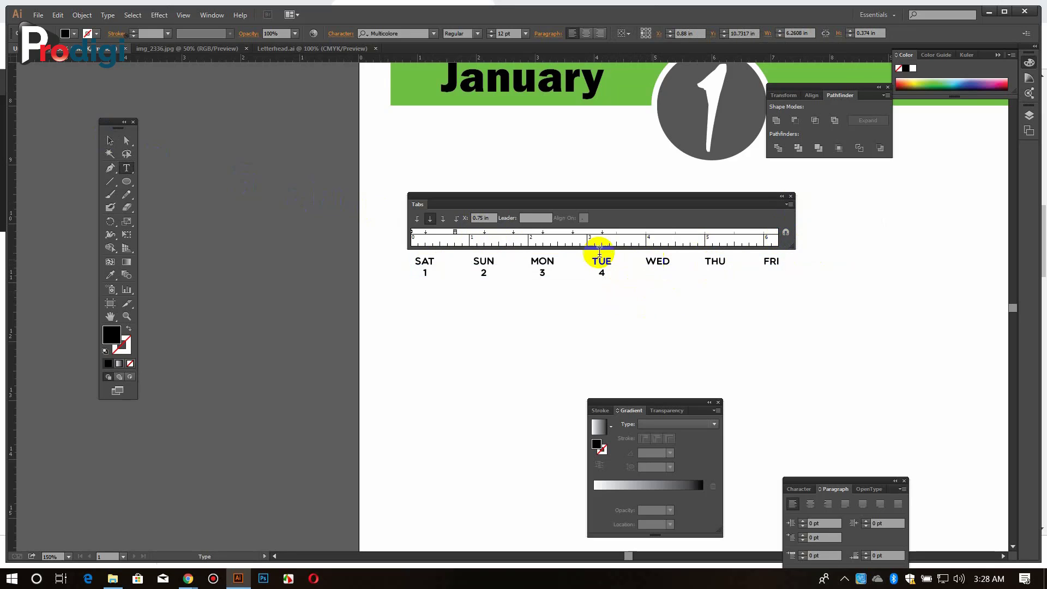
Undo the date row and the last move of the weekday line.
key("ctrl+z")
key("ctrl+z")
key("ctrl+z")
key("ctrl+z")
key("ctrl+z")
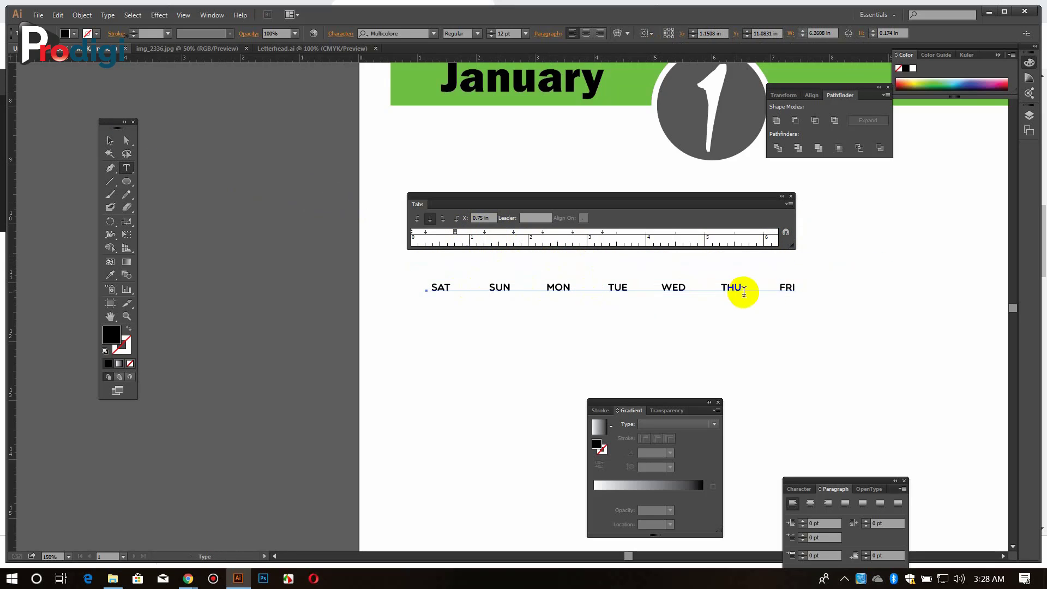
Cut the whole SAT to FRI weekday text from the calendar page.
left_click_drag(740, 197, 729, 196)
left_click(110, 142)
double_click(456, 288)
left_click_drag(433, 287, 797, 285)
key("ctrl+x")
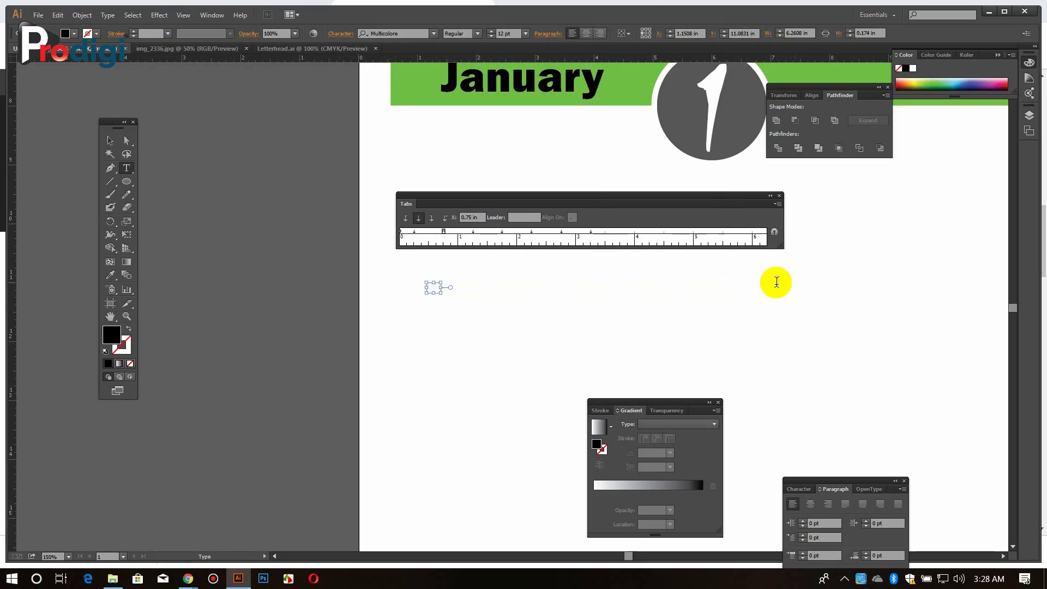
left_click(110, 140)
Create a new document and test a repeated center-justified tab stop at 1 in.
key("ctrl+n")
left_click(555, 427)
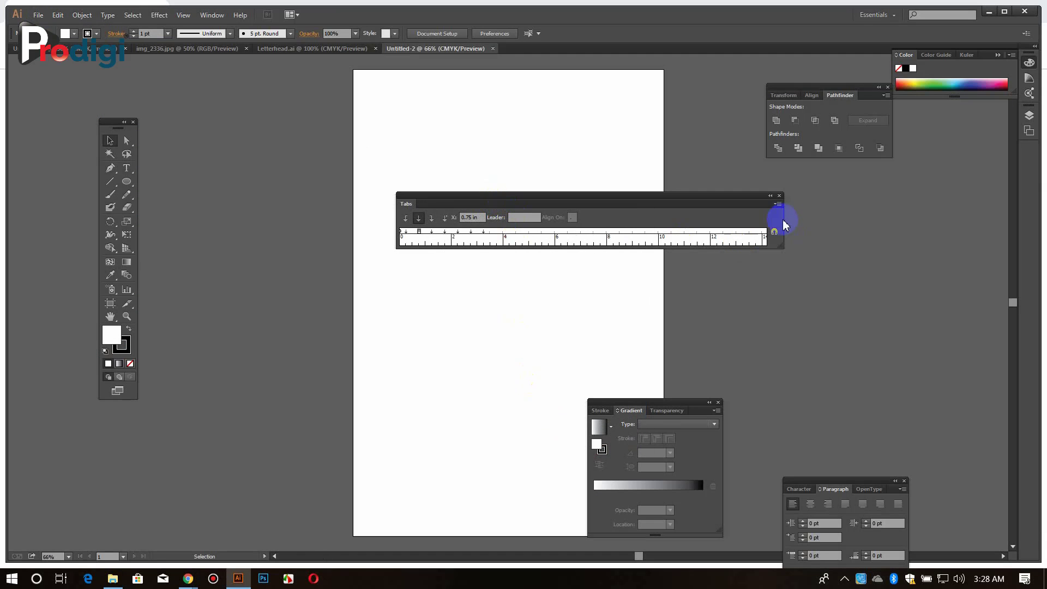
left_click(455, 233)
left_click(471, 217)
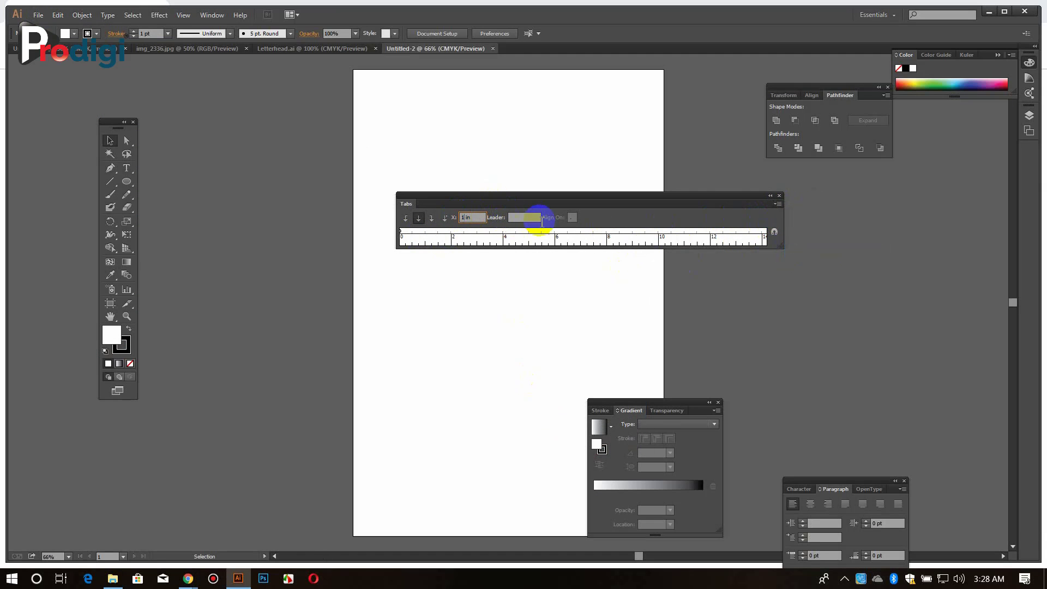
left_click(778, 204)
left_click(460, 252)
Add a point-type line reading "SatSun MontueWedThu Fri" at 32 pt on the new page.
left_click(126, 168)
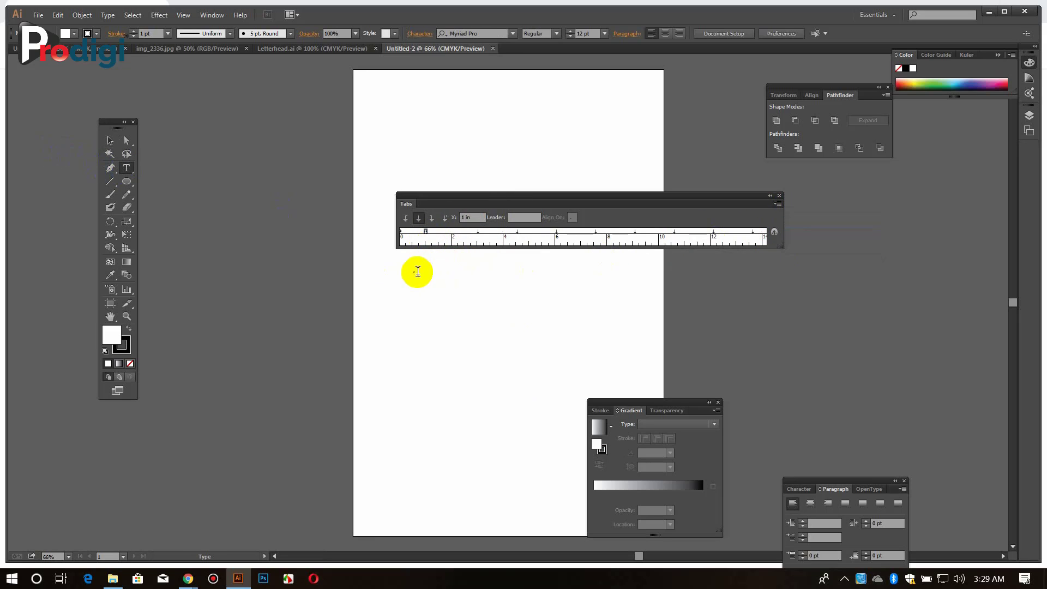
left_click(414, 272)
left_click(111, 141)
left_click(507, 33)
type("32")
key("Return")
left_click(513, 131)
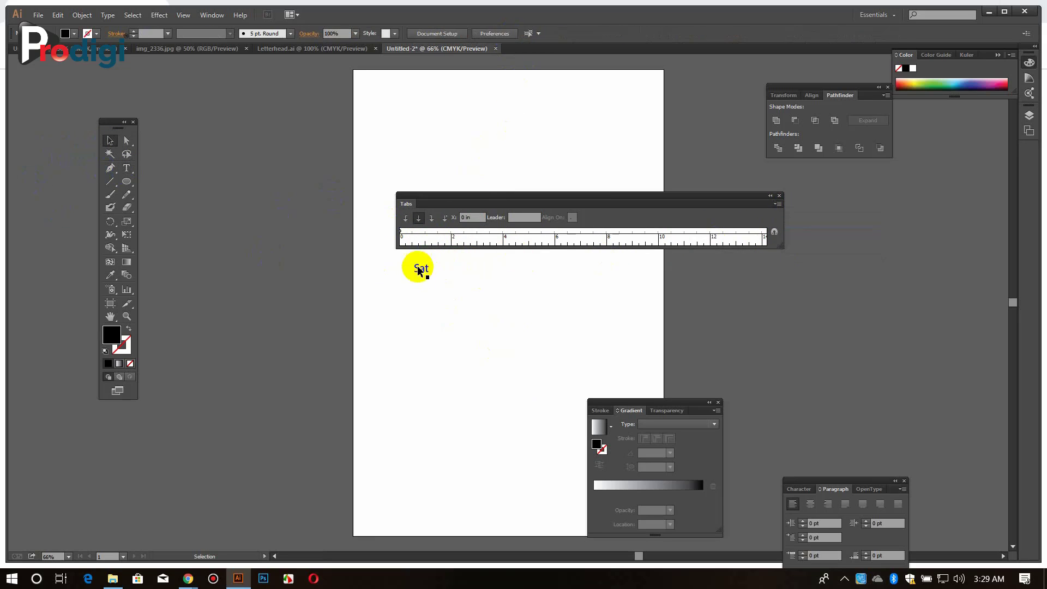
double_click(418, 268)
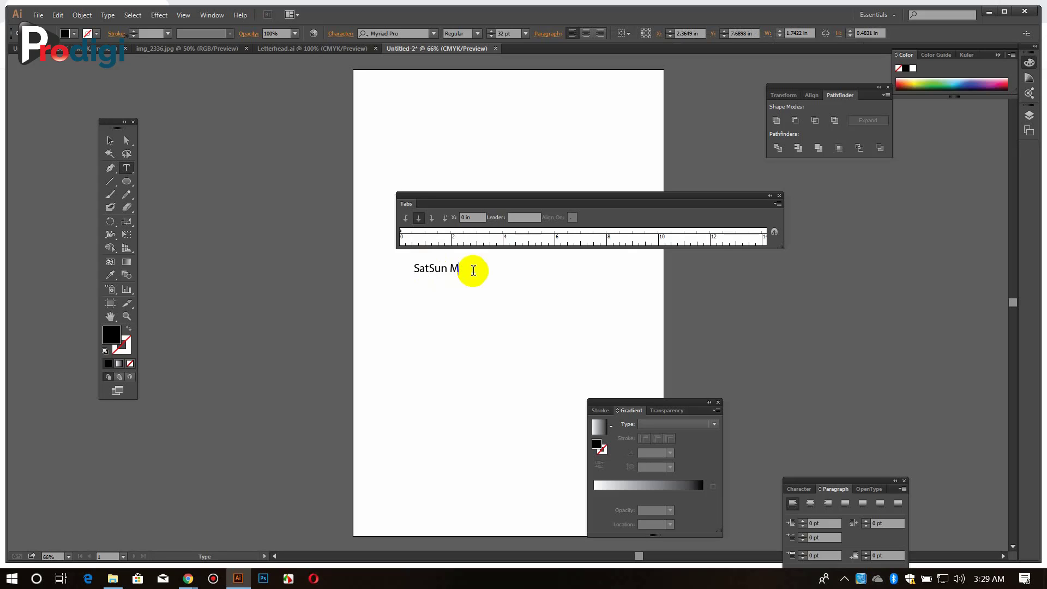
type("eWedThu Fri")
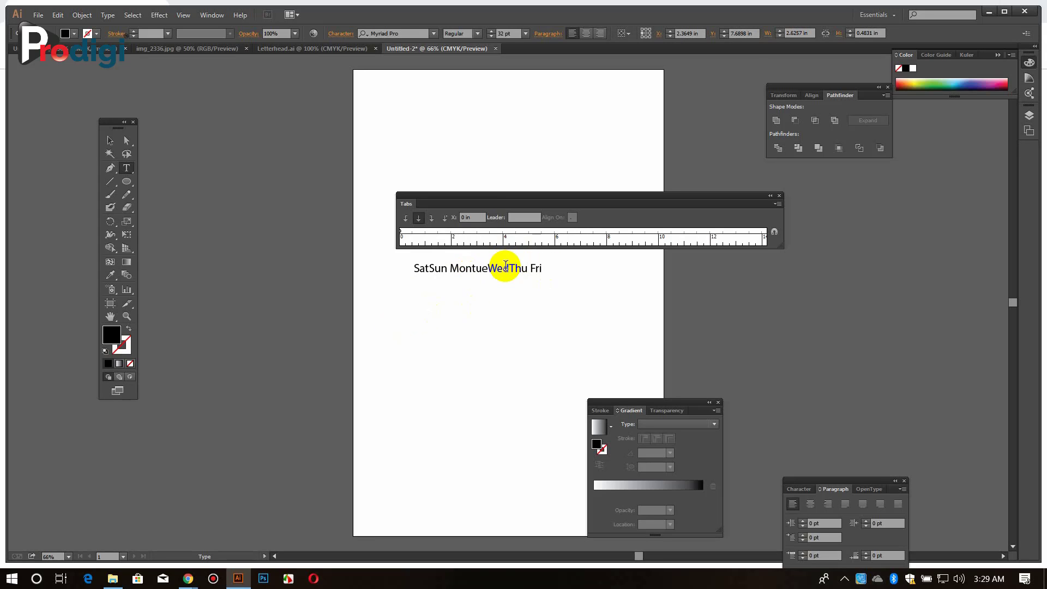
Align the Tabs ruler to the weekday line, toggle Snap to Unit, and add a repeated center-justified stop at 1 in.
left_click(775, 232)
left_click(110, 140)
left_click(640, 211)
left_click(661, 259)
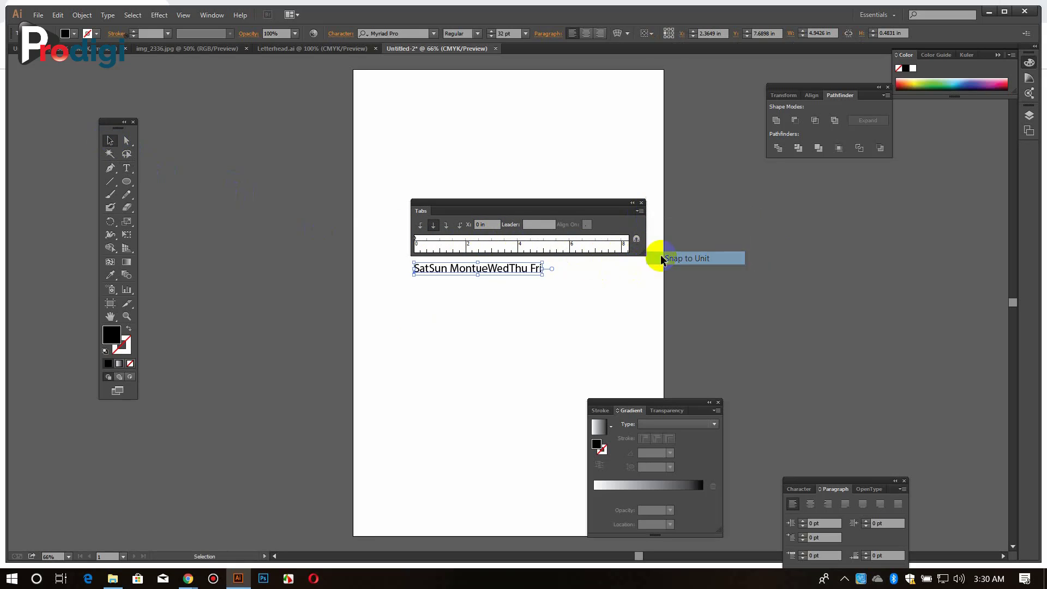
left_click(441, 242)
left_click(640, 212)
left_click(663, 233)
Separate all seven weekdays with tab characters and close the Tabs panel.
double_click(418, 269)
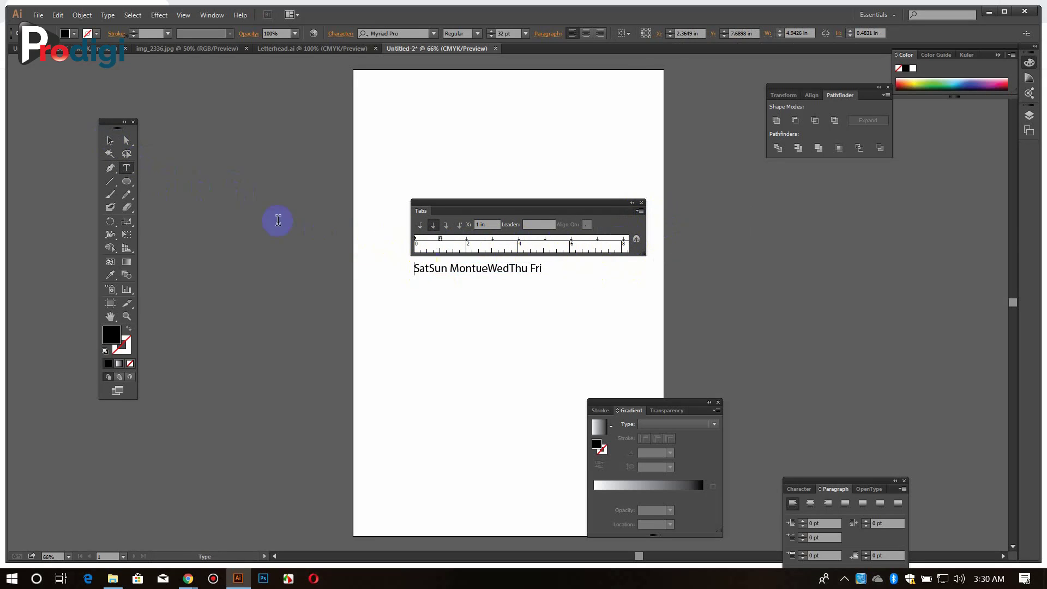
key("Tab")
key("Tab")
left_click(456, 272)
key("Tab")
key("Tab")
left_click(513, 272)
key("Tab")
key("Tab")
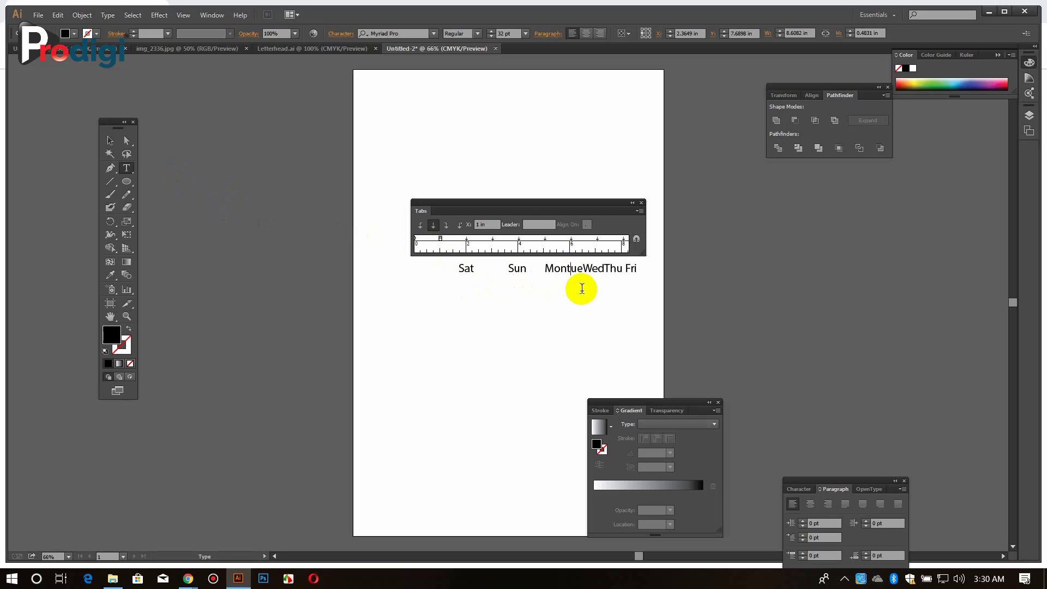
key("Tab")
left_click(110, 140)
left_click(641, 203)
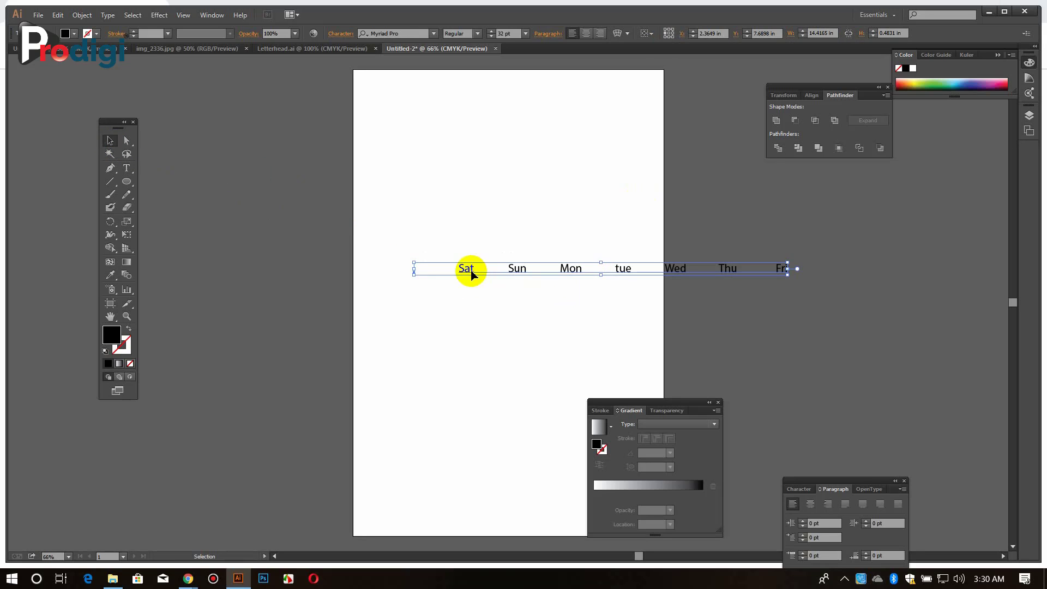
Delete the leading tabs before Sat and move the weekday line up toward the page's left edge.
double_click(460, 271)
key("BackSpace")
left_click(110, 142)
left_click_drag(445, 275, 400, 238)
double_click(388, 233)
key("BackSpace")
left_click(113, 142)
Enter tab-separated date rows 1–7, 8–14, 14–20, 21–27 and 28–31 below the weekdays.
double_click(689, 231)
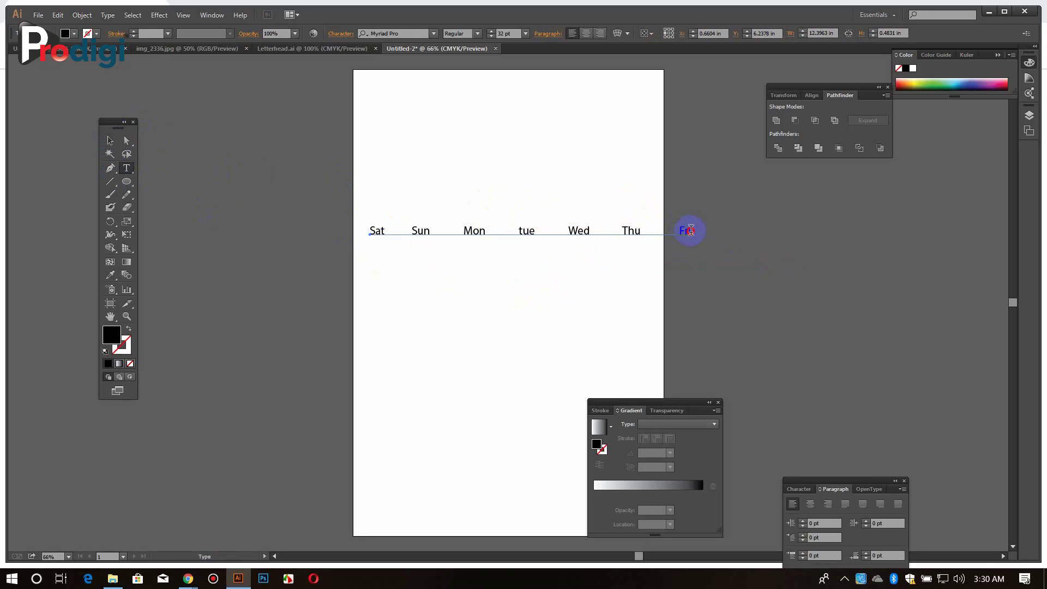
key("Return")
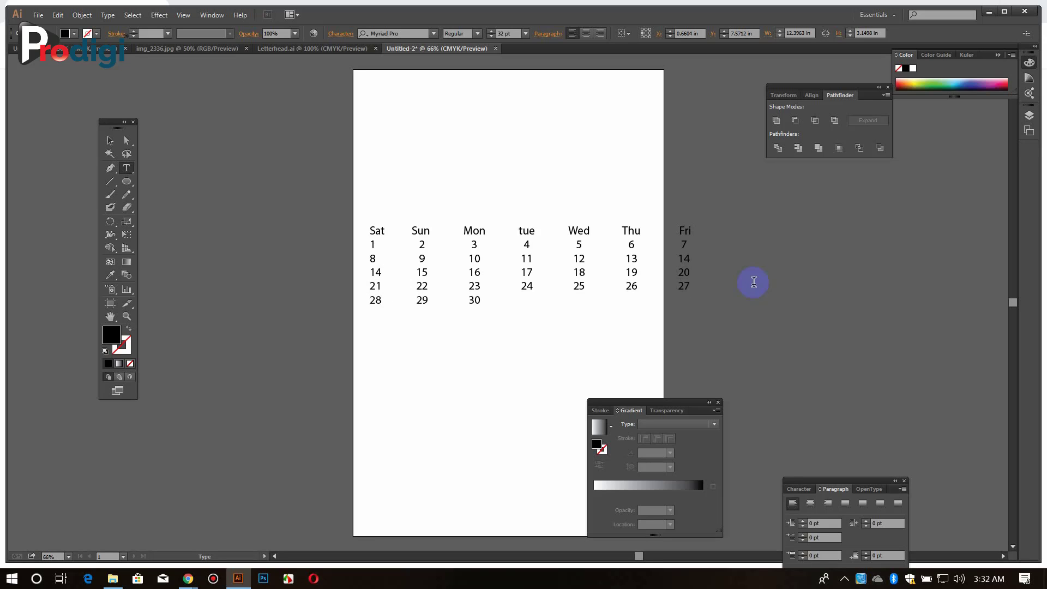
key("BackSpace")
key("Return")
left_click(109, 140)
Bring the weekday and date grid into the calendar document, scale it to about 9.9 × 2.5 in and center it below the January 2018 bar.
left_click_drag(569, 227, 549, 192)
left_click_drag(548, 193, 526, 225)
scroll(513, 246, "down", 3)
left_click_drag(486, 272, 578, 267)
scroll(575, 275, "up", 2)
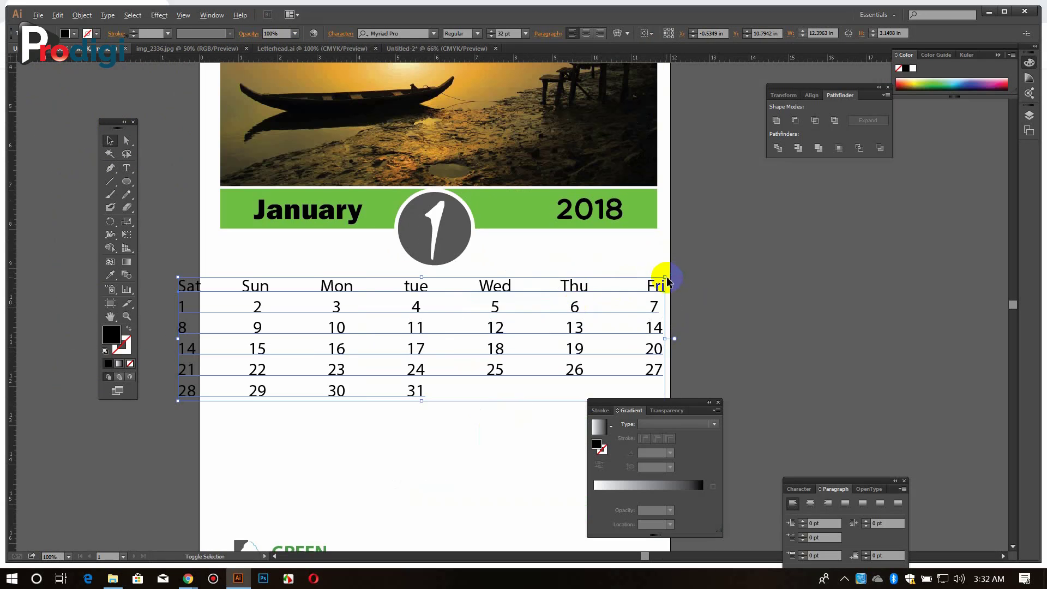
left_click_drag(665, 277, 617, 290)
left_click_drag(548, 294, 568, 289)
Change the calendar grid's text to uppercase.
left_click(108, 16)
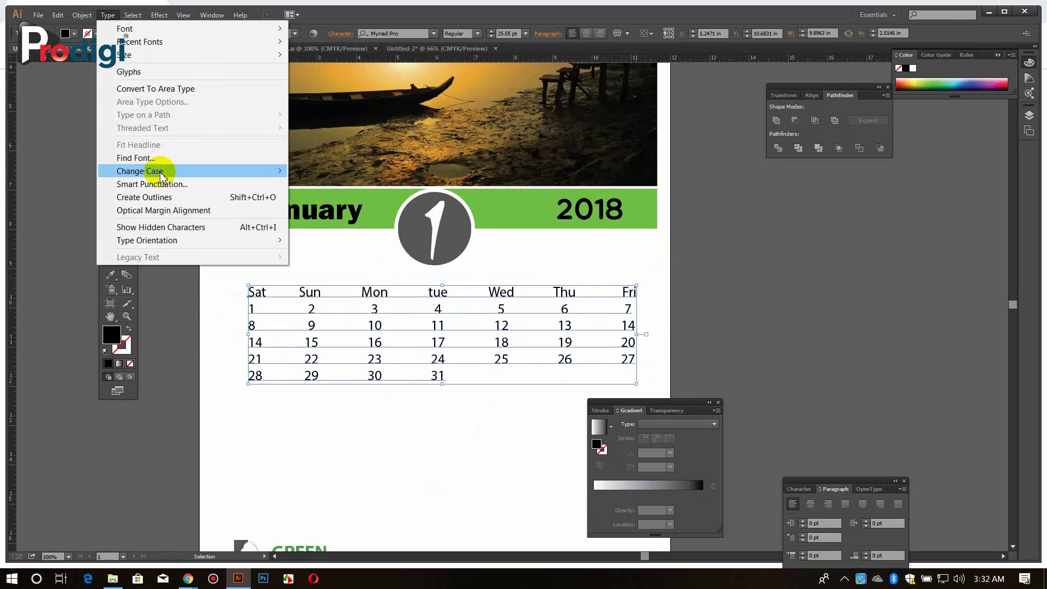
mouse_move(164, 170)
left_click(312, 172)
left_click(322, 262)
Set the calendar grid's leading to 45 pt.
scroll(409, 410, "down", 2)
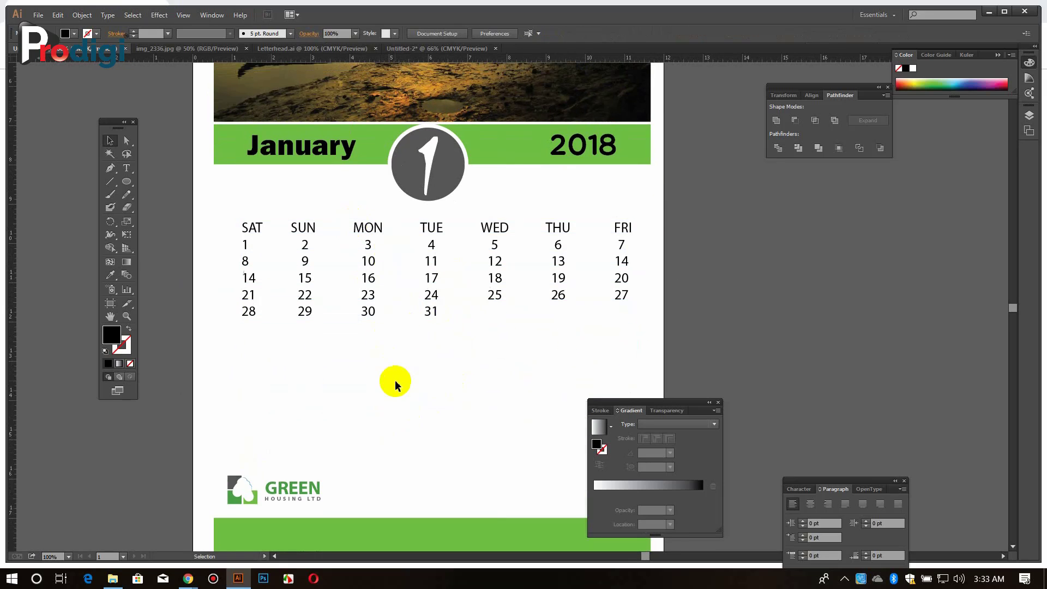
left_click(402, 312)
left_click(799, 489)
left_click_drag(800, 481, 758, 274)
left_click(847, 346)
scroll(847, 346, "up", 15)
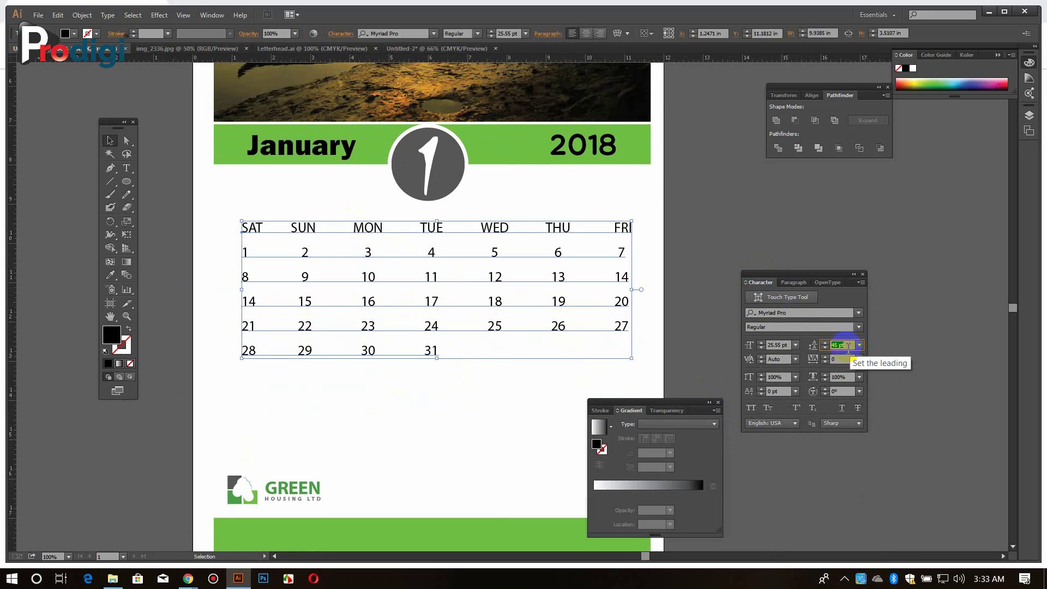
scroll(377, 436, "down", 7)
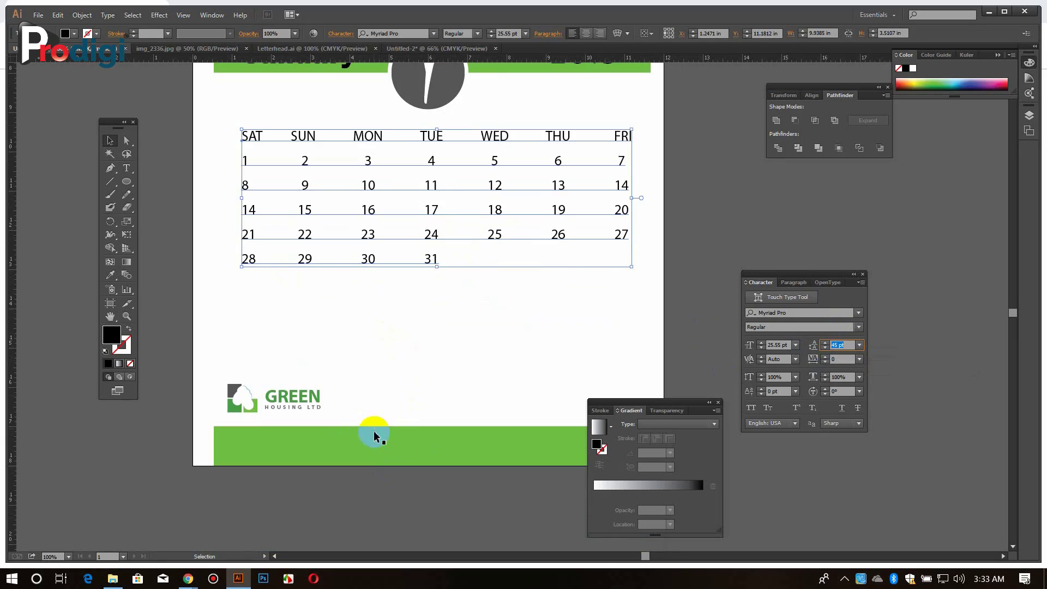
Set the calendar grid's leading to 61 pt.
scroll(379, 433, "up", 3)
scroll(840, 344, "up", 16)
left_click(699, 210)
left_click_drag(554, 274, 528, 335)
left_click(472, 293)
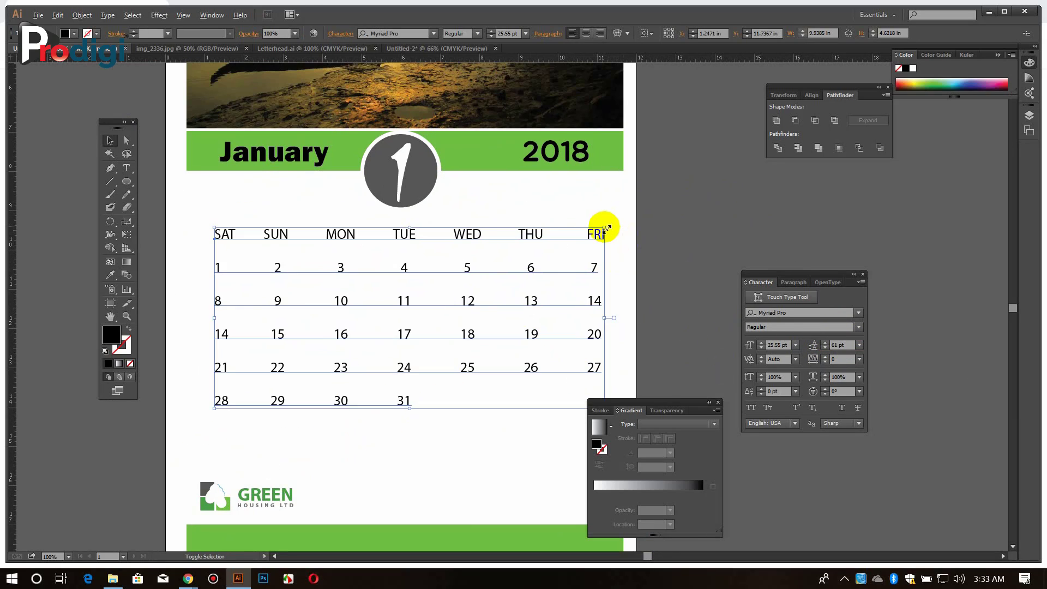
Scale the weekday and date text down to about 24.9 pt and position it centrally below the January 2018 bar.
left_click(625, 232)
left_click_drag(610, 230, 574, 198)
left_click_drag(410, 202, 411, 206)
left_click(422, 371)
left_click_drag(423, 370, 413, 328)
Draw an unfilled, black-stroked rectangle about 11.02 × 5.74 in around the weekday and date text.
left_click(126, 181)
mouse_move(183, 131)
left_mouse_down()
mouse_move(315, 241)
mouse_move(604, 361)
mouse_move(617, 357)
left_mouse_up()
left_click(128, 329)
left_click(128, 329)
left_click(129, 328)
left_click(109, 142)
Set up Split Into Grid on the rectangle with 6 rows and 7 columns and preview it.
left_click(79, 16)
mouse_move(218, 253)
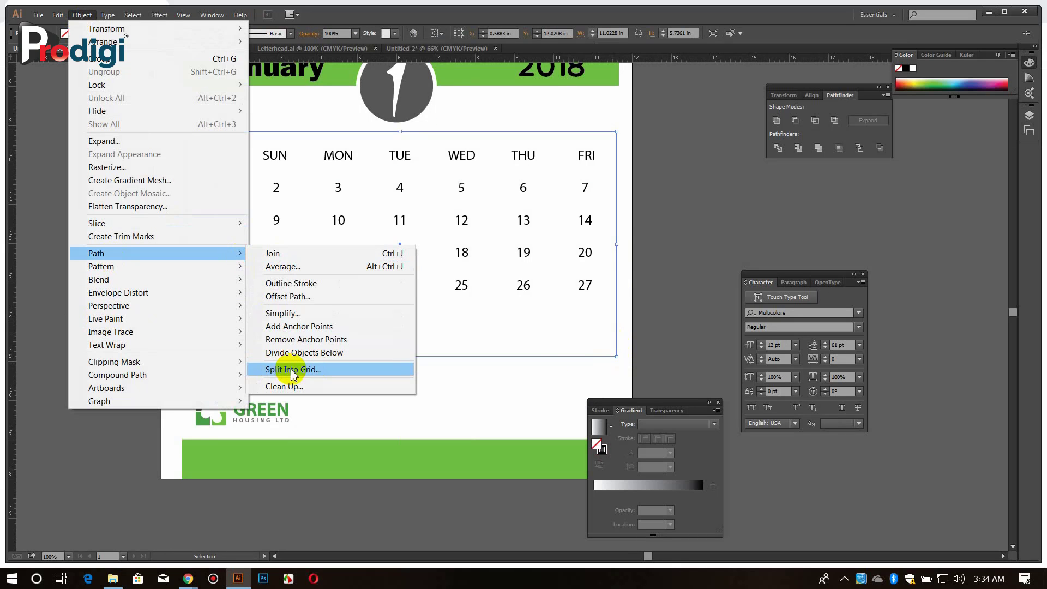
left_click(303, 371)
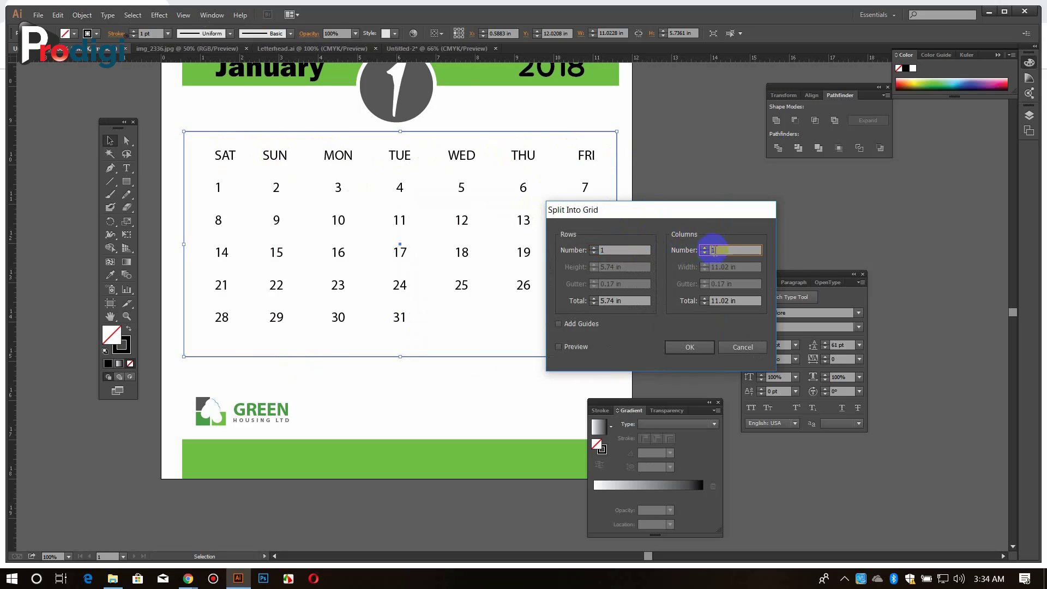
type("7")
left_click(608, 250)
type("6")
left_click(559, 346)
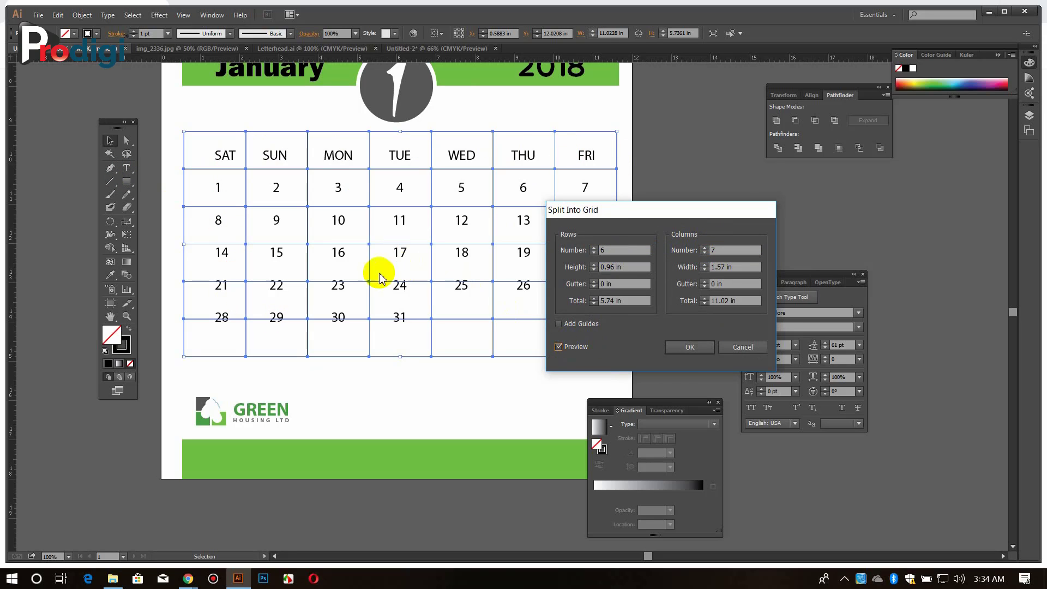
Reduce the total row height to 5.3 in, trim the total column width slightly and apply the grid split.
left_click_drag(580, 322, 722, 275)
left_click(737, 256)
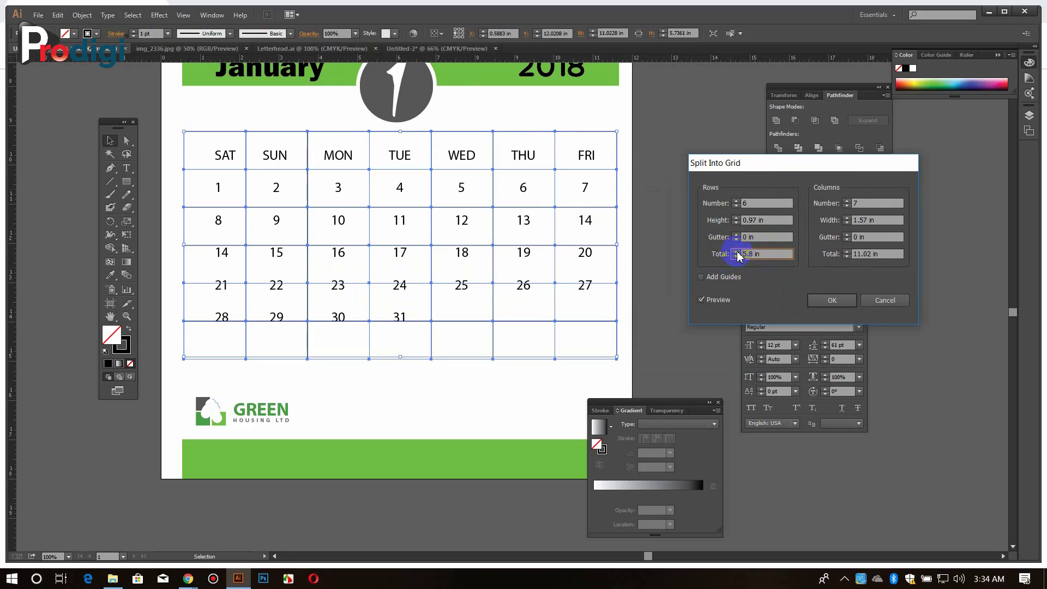
left_click(736, 257)
left_click(737, 256)
left_click(737, 257)
left_click(737, 257)
left_click(736, 256)
left_click(737, 256)
left_click(737, 253)
left_click(737, 252)
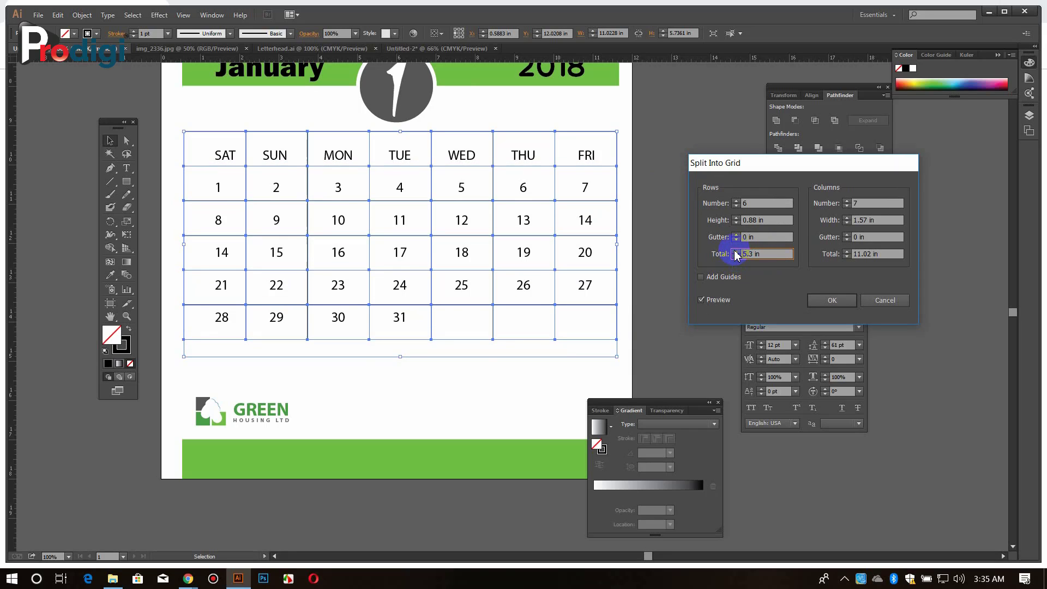
left_click(847, 253)
left_click(846, 253)
key("Return")
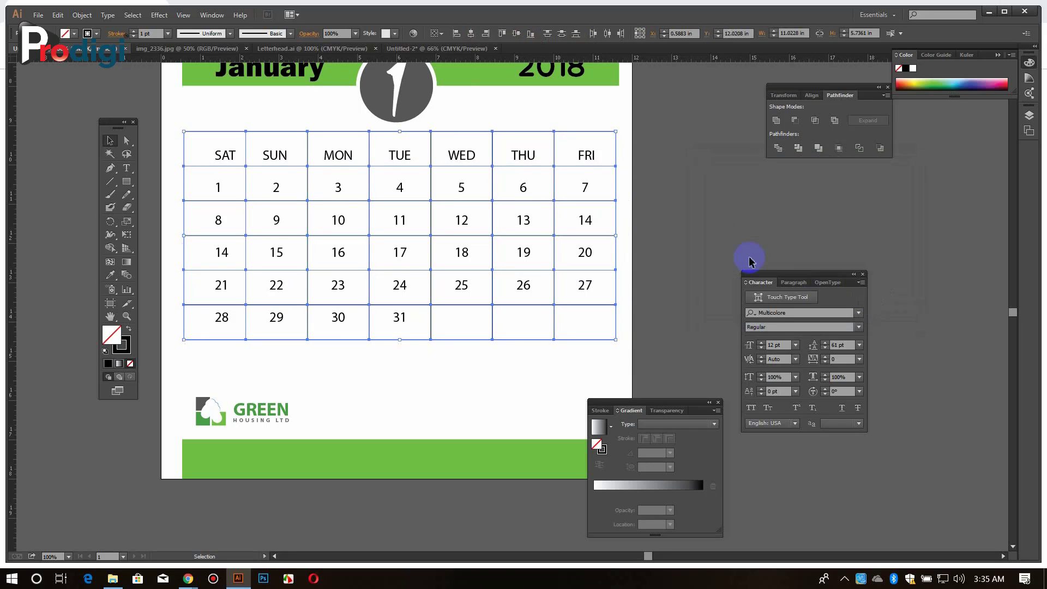
Set the date text's leading to 62 pt and shift the text slightly up and left to sit within the cells.
left_click(584, 159)
left_click(837, 345)
key("Up")
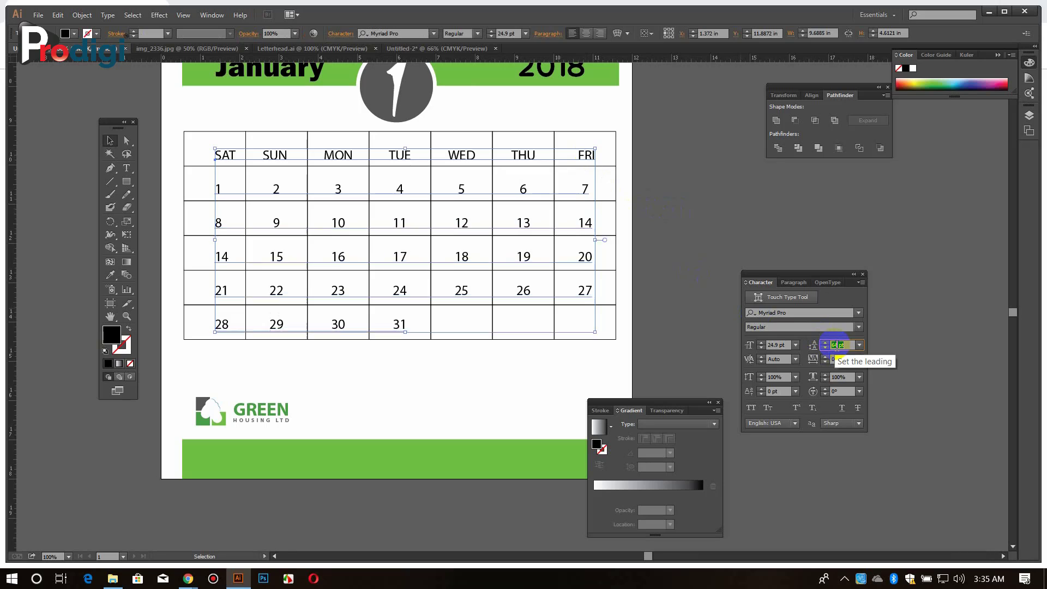
left_click(666, 210)
left_click(587, 182)
left_click(665, 182)
left_click_drag(405, 159, 402, 155)
left_click(649, 178)
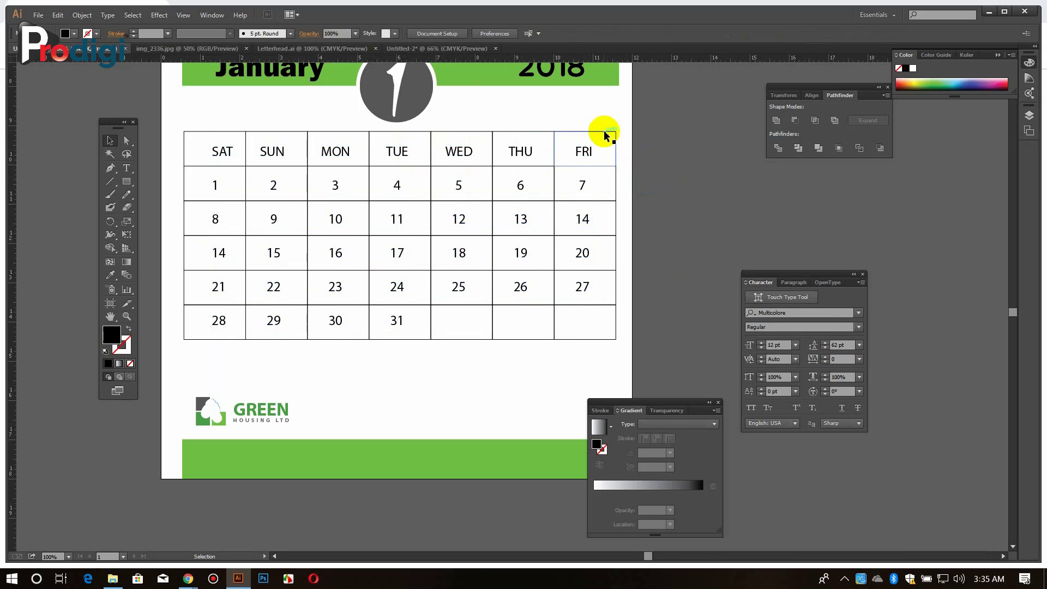
Fill all six cells of the FRI column with red.
left_click(210, 133)
left_click_drag(624, 151, 605, 321)
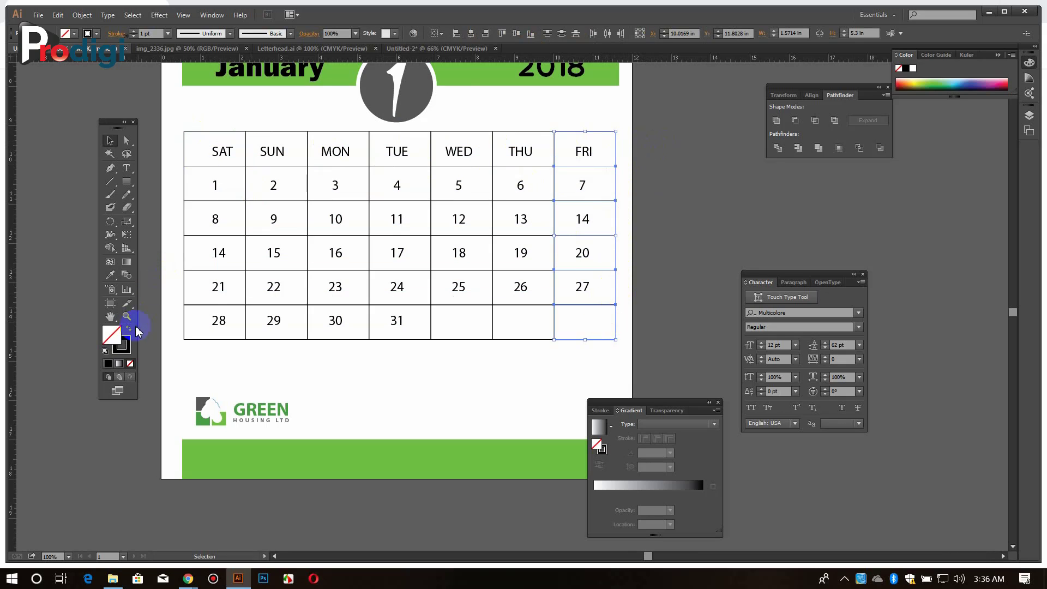
left_click(129, 329)
double_click(112, 336)
left_click_drag(507, 240, 535, 213)
left_click(644, 225)
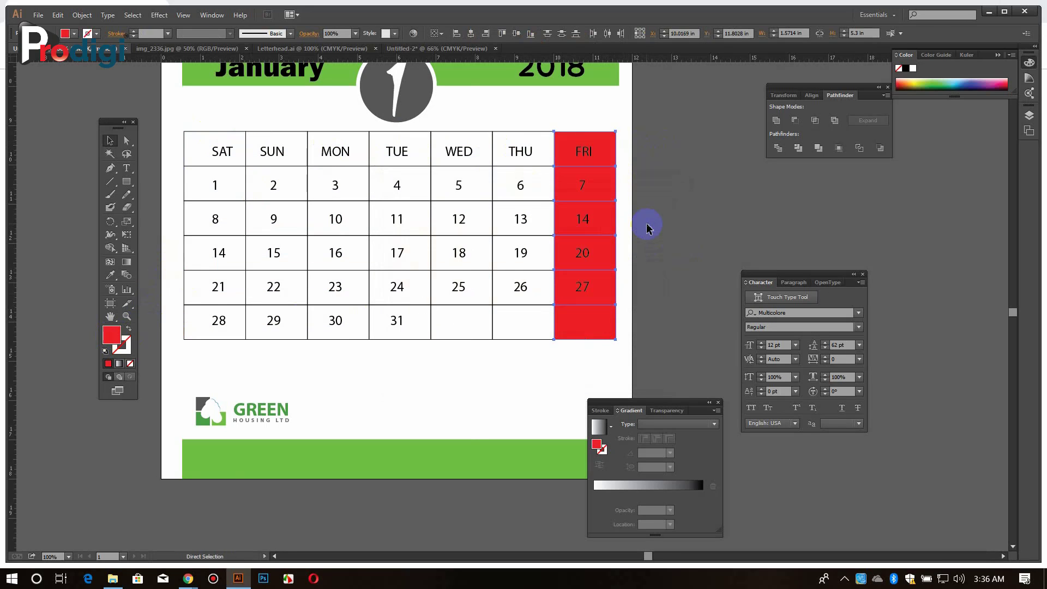
Give the red FRI column cells a 2 pt white stroke.
left_click(647, 228)
left_click(648, 225, "ctrl")
left_click_drag(476, 201, 463, 483)
double_click(120, 351)
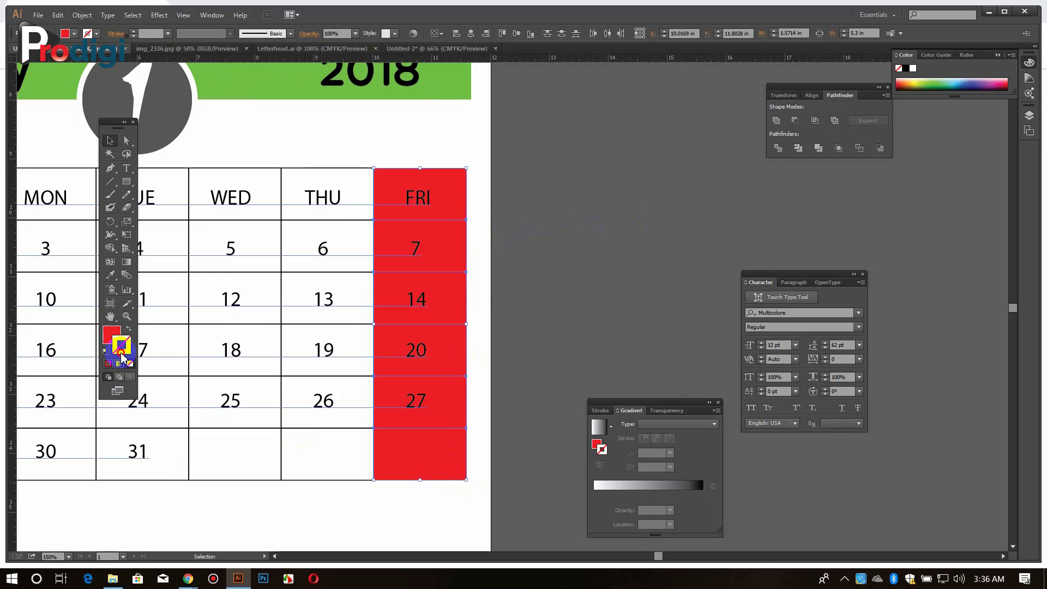
left_click(640, 221)
left_click(133, 31)
Set the weekday and date text to Myriad Pro Bold.
left_click(576, 264)
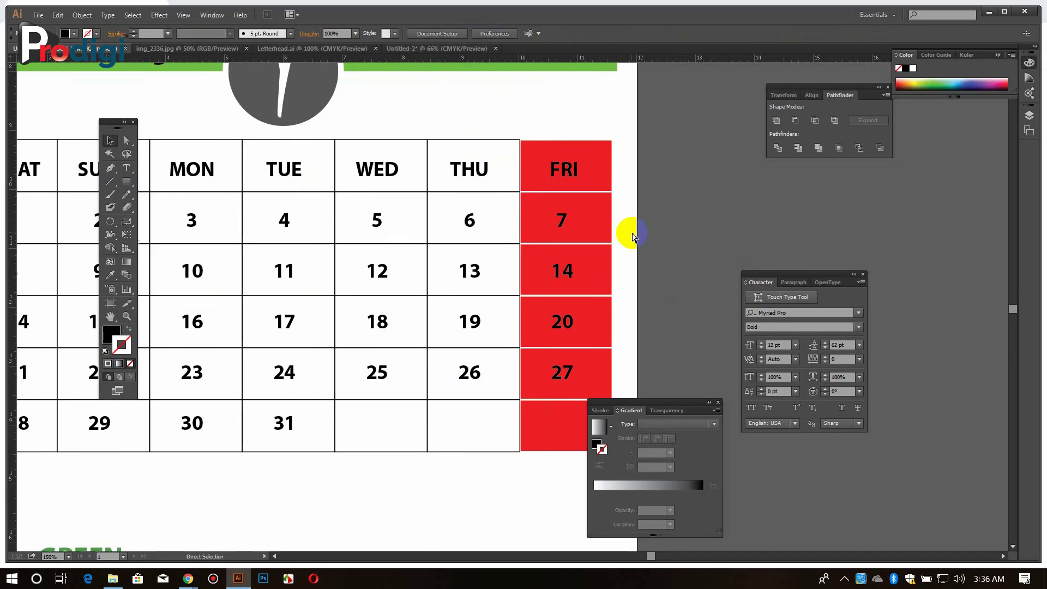
left_click(649, 228, "ctrl+alt")
left_click_drag(649, 226, 656, 203)
Fill the SAT to THU cells with light grey.
left_click(324, 184)
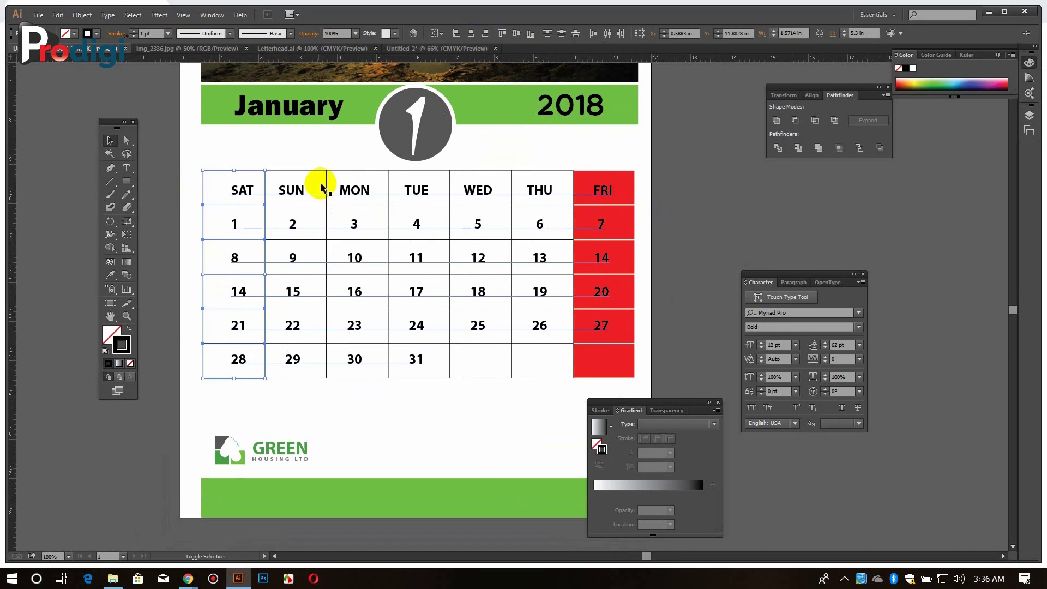
left_click(293, 190)
mouse_move(195, 162)
left_mouse_down()
mouse_move(472, 337)
mouse_move(581, 385)
left_mouse_up()
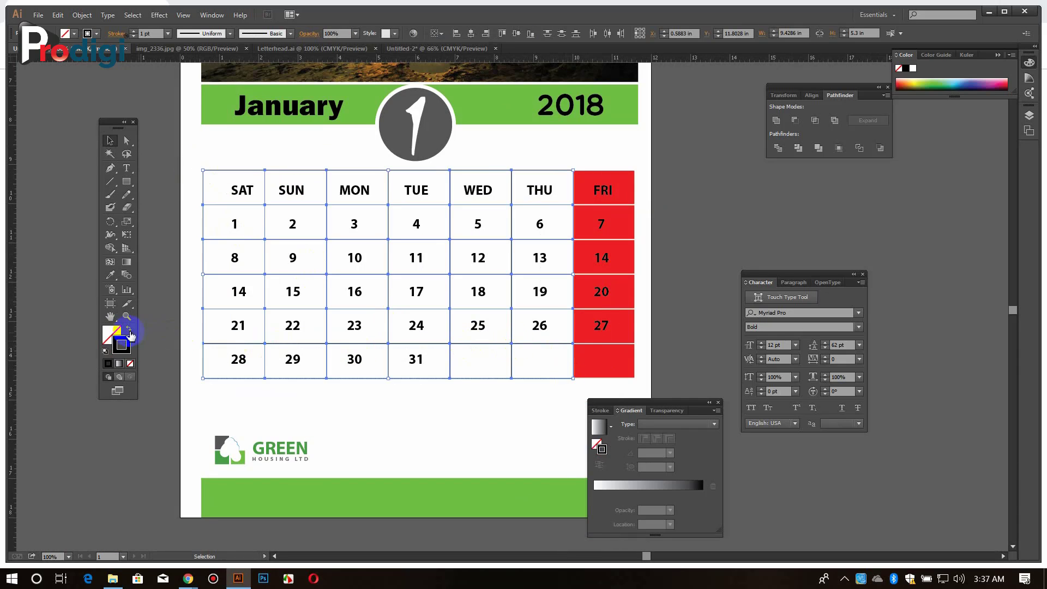
double_click(122, 343)
left_click(649, 223)
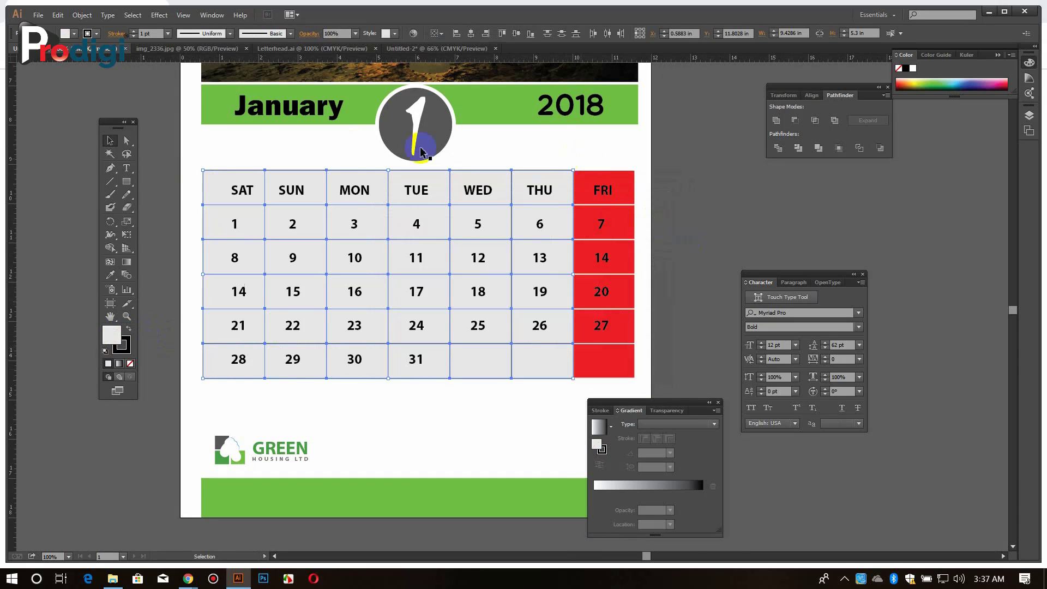
Try the SAT to THU cells without a stroke and undo the removal.
left_click(124, 347)
left_click(130, 363)
left_click(158, 338)
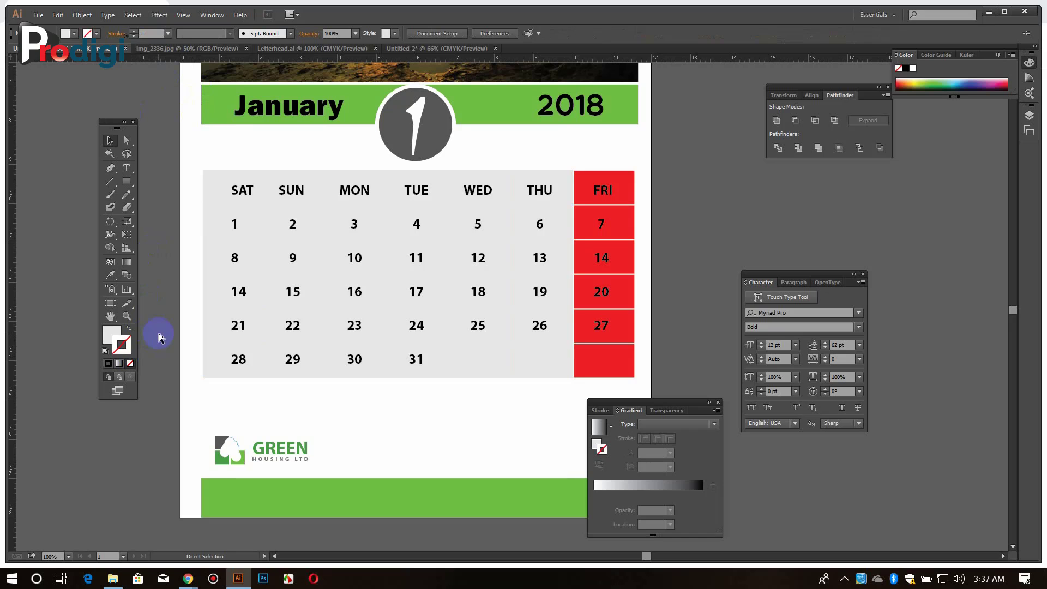
key("ctrl+z")
Delete the empty last cell of the red FRI column.
left_click(248, 395)
mouse_move(398, 398)
left_mouse_down()
mouse_move(402, 421)
mouse_move(421, 410)
left_mouse_up()
left_click(627, 206, "ctrl")
left_click(496, 300, "ctrl")
left_click(498, 306, "ctrl")
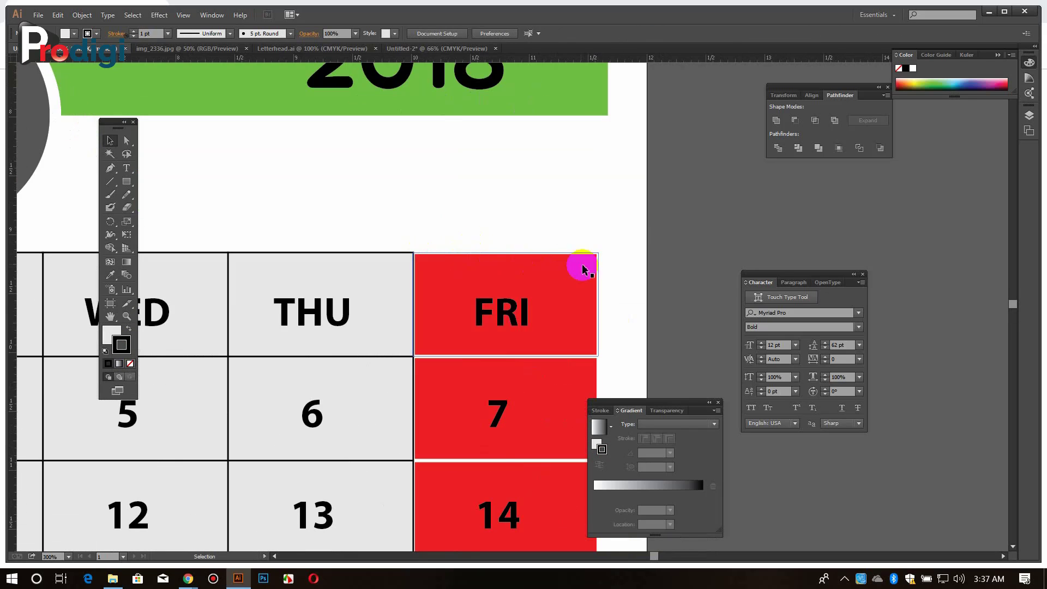
left_click(584, 268)
left_click_drag(446, 162, 447, 160)
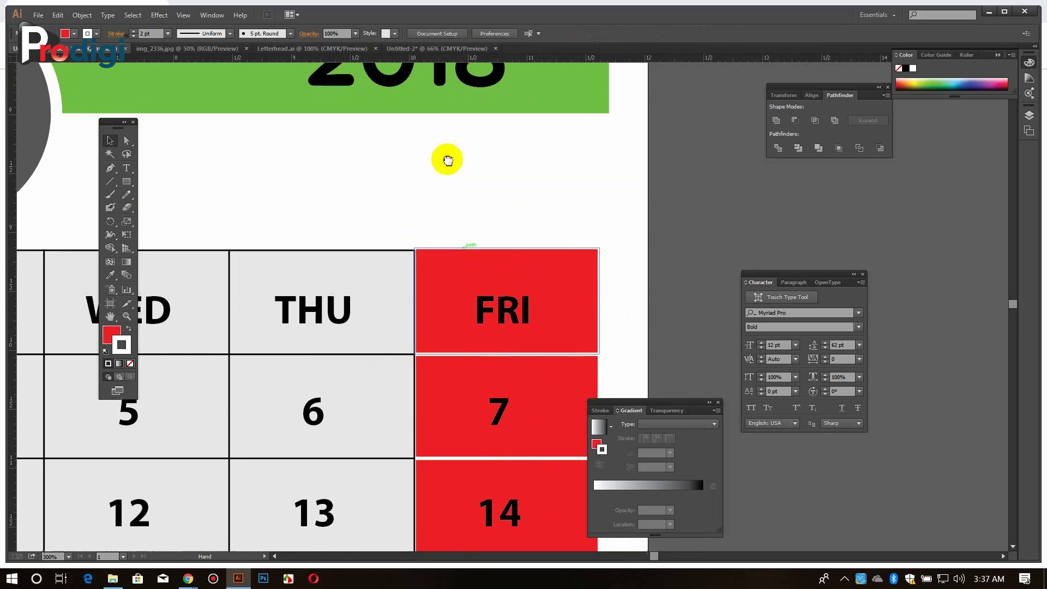
left_click_drag(468, 407, 440, 164)
left_click(444, 351)
key("Delete")
key("ctrl+minus")
key("ctrl+minus")
key("ctrl+minus")
left_click(368, 323)
key("Delete")
key("ctrl+z")
left_click_drag(365, 359, 527, 404)
key("ctrl+z")
left_click(491, 396)
Scale the cells and date text together to about 10.66 × 5.16 in and nudge them down the page.
left_click_drag(214, 156, 616, 343)
left_click_drag(653, 157, 646, 162)
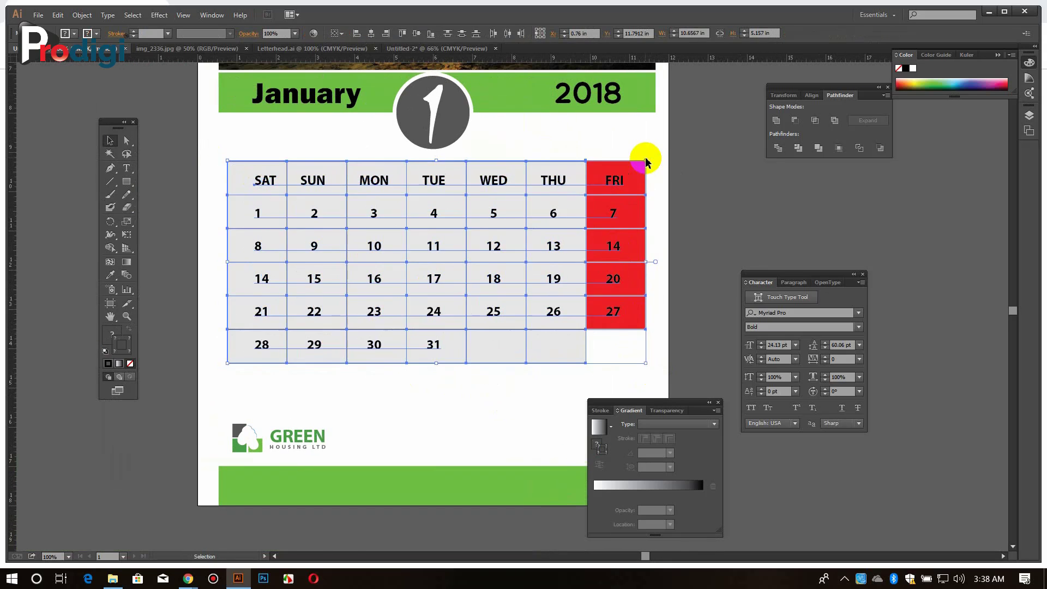
key("shift+Down")
key("shift+Down")
left_click(692, 203)
Move the January title out of the green bar to just above the right end of the calendar grid.
key("ctrl+minus")
left_click_drag(380, 169, 588, 211)
left_click(644, 186)
left_click_drag(620, 188, 555, 279)
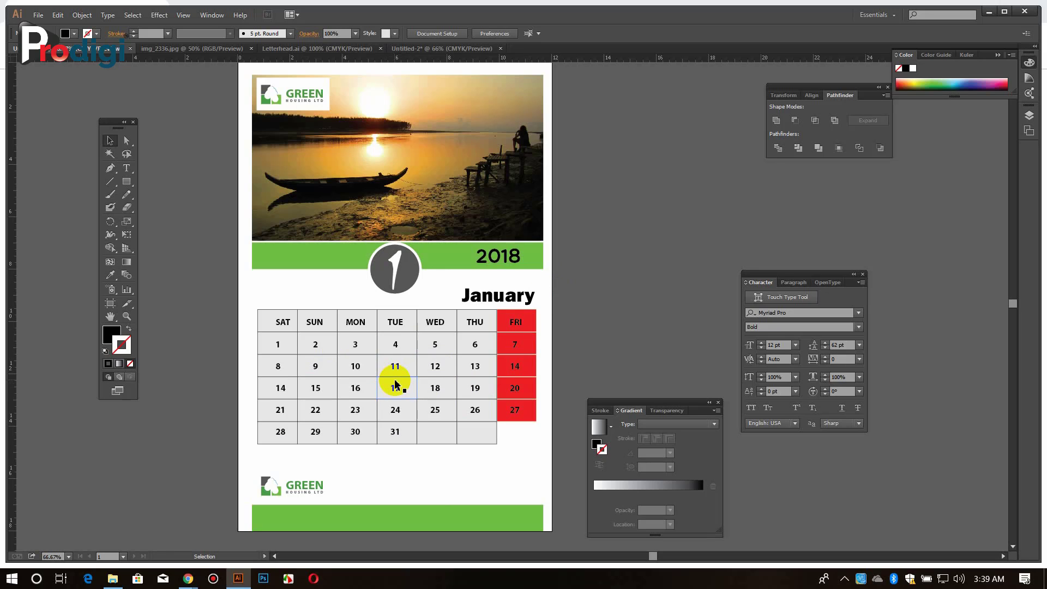
Recolor the numeral 1 in the circle with the green sampled from the bar.
left_click(397, 264)
key("i")
left_click(508, 315)
left_click(495, 264)
Try the FRI column's red on the circle behind the numeral.
key("v")
left_click(413, 278)
key("i")
left_click(533, 319)
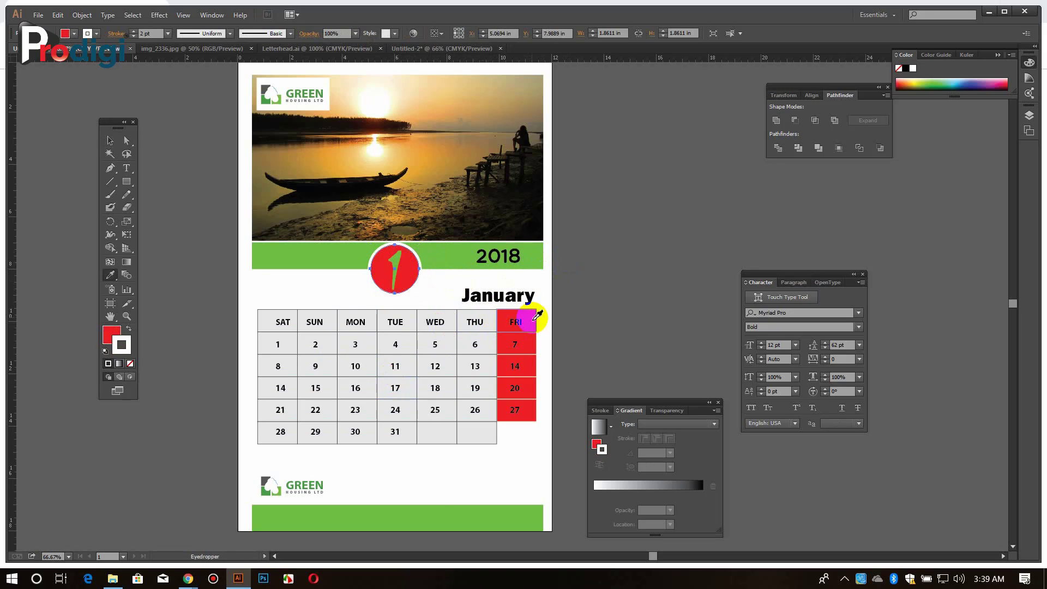
Recolor the circle behind the numeral with the dark grey sampled from the logo on the photo.
left_click(446, 287)
left_click(265, 89)
key("v")
left_click(580, 220)
Save the document as Calendar.ai in the Creative Cloud Files folder with the default Illustrator options.
key("ctrl+s")
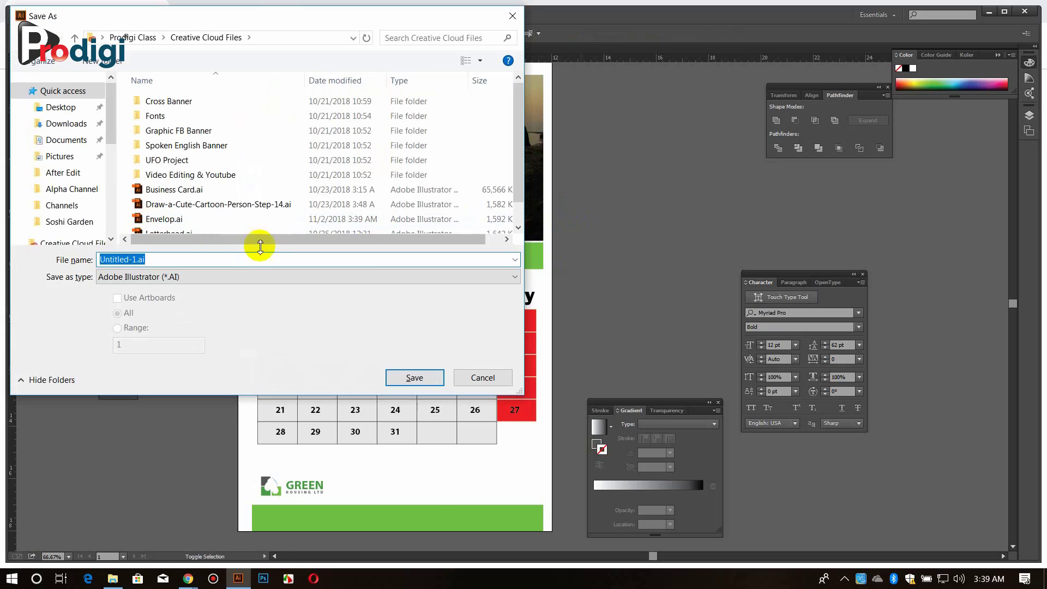
left_click(166, 265)
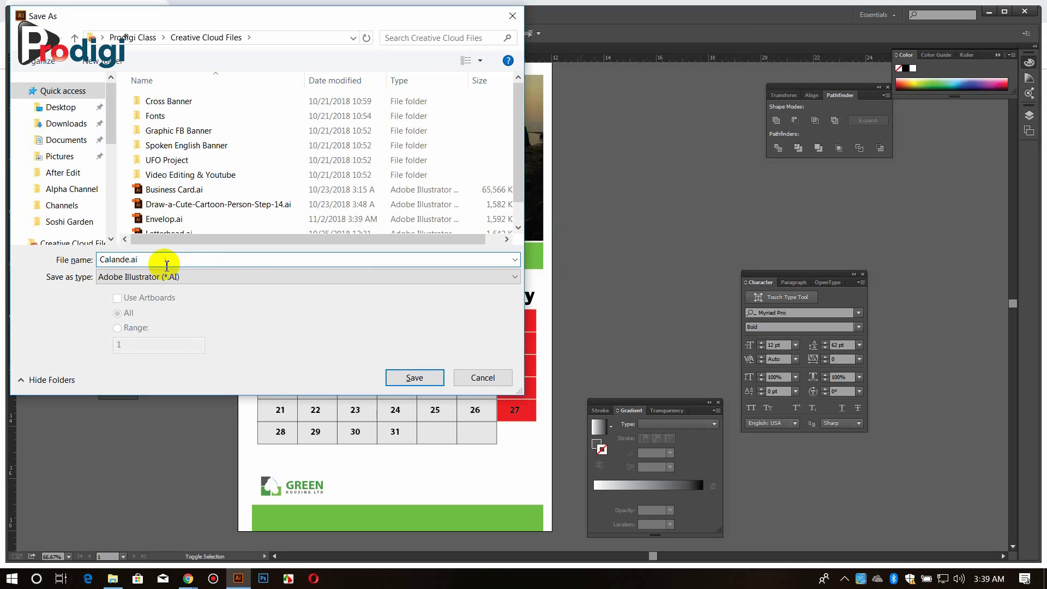
type("Calenda")
key("Return")
key("Return")
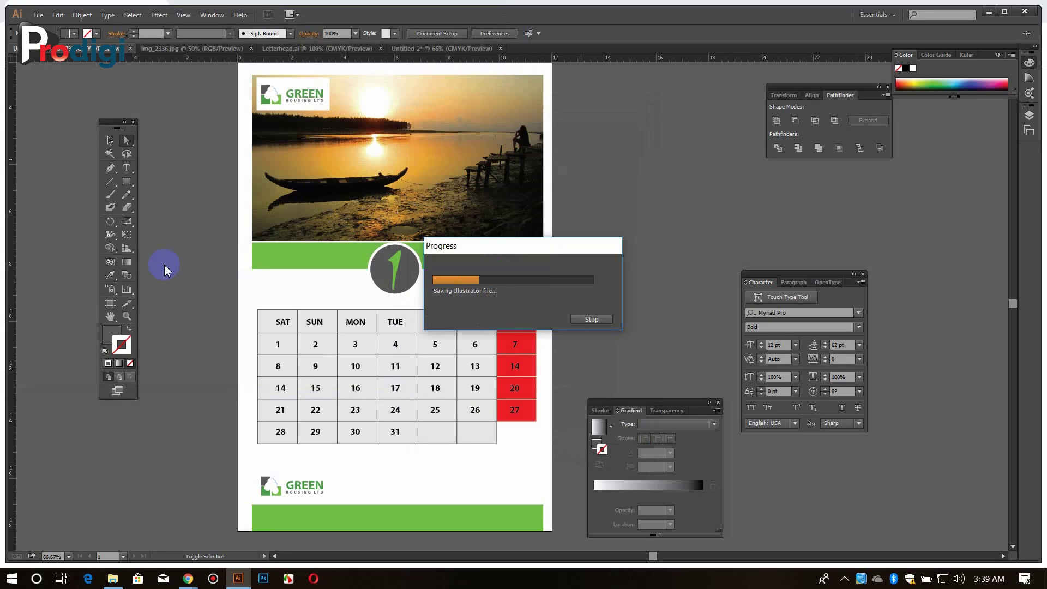
left_click(566, 364)
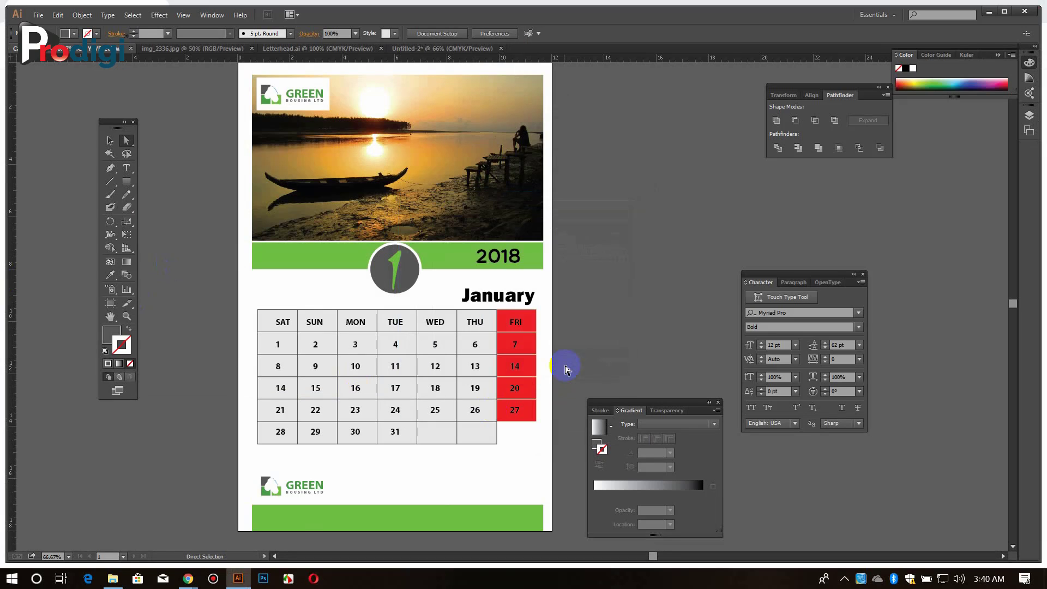
Duplicate the calendar artboard with its artwork beside the original page.
key("ctrl+minus")
key("ctrl+minus")
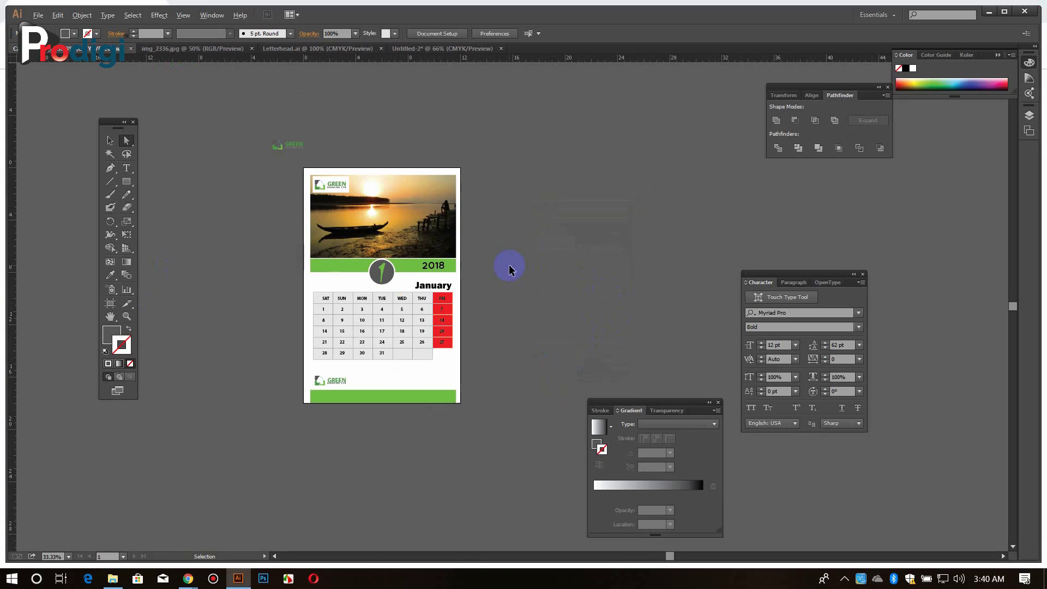
left_click(111, 305)
left_click_drag(337, 226, 508, 227)
key("v")
key("t")
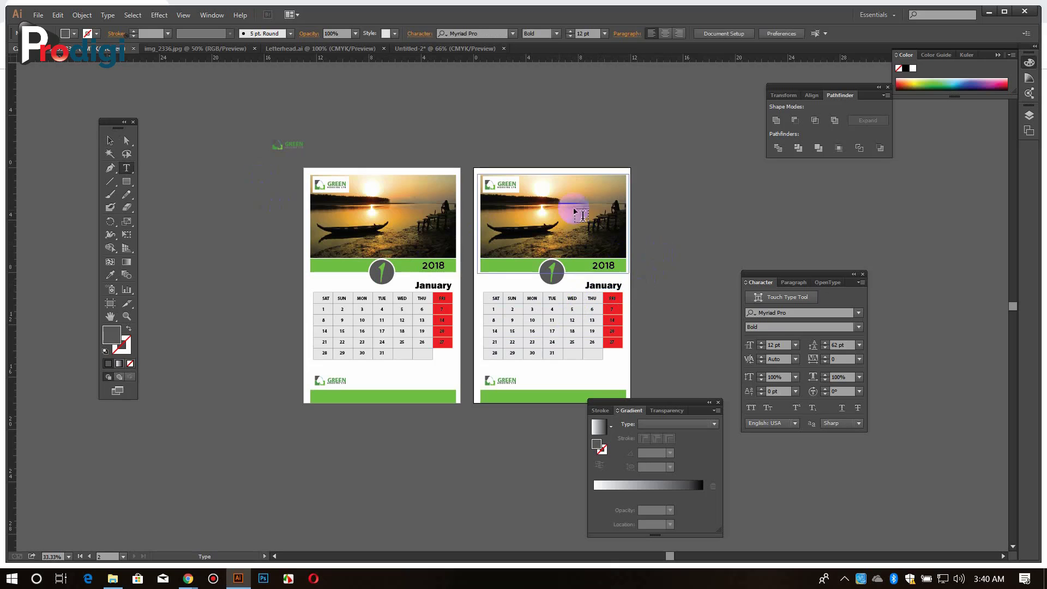
Release the clipping mask of the sunset photo on the duplicated page.
key("v")
left_click(574, 212)
right_click(540, 202)
left_click(568, 270)
left_click(690, 267)
scroll(616, 266, "up", 2)
scroll(474, 330, "down", 2)
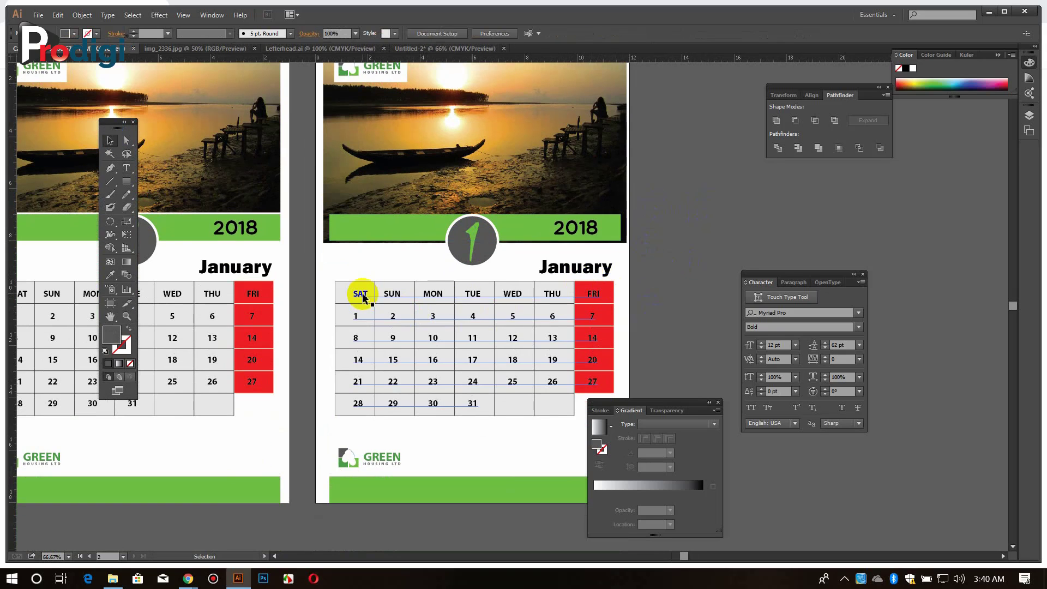
Try replacing the first date on the second page with 2 and undo the edit.
left_click(126, 168)
left_click(383, 327)
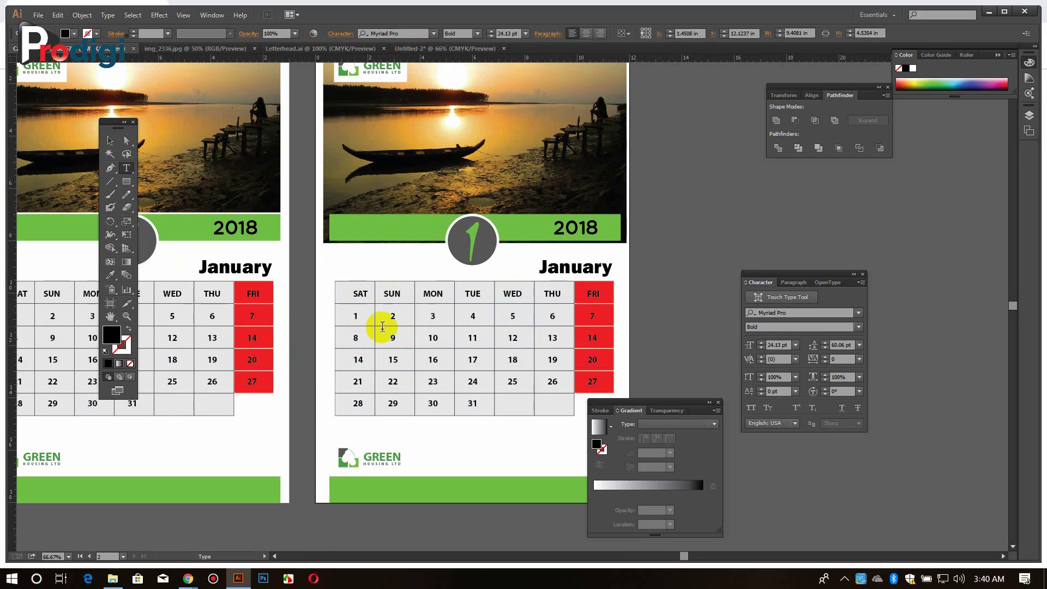
double_click(354, 316)
type("2")
double_click(548, 313)
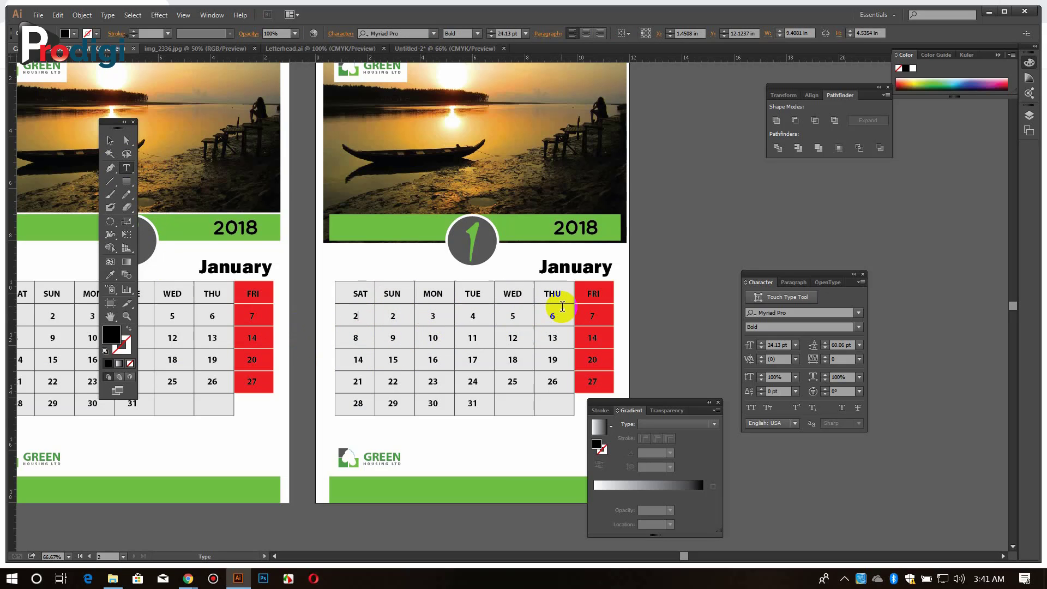
key("ctrl+z")
Try shifting the second page's dates so that 1 falls under SUN, and undo the edits.
left_click(110, 141)
left_click(699, 251)
left_click_drag(698, 250, 732, 247)
key("t")
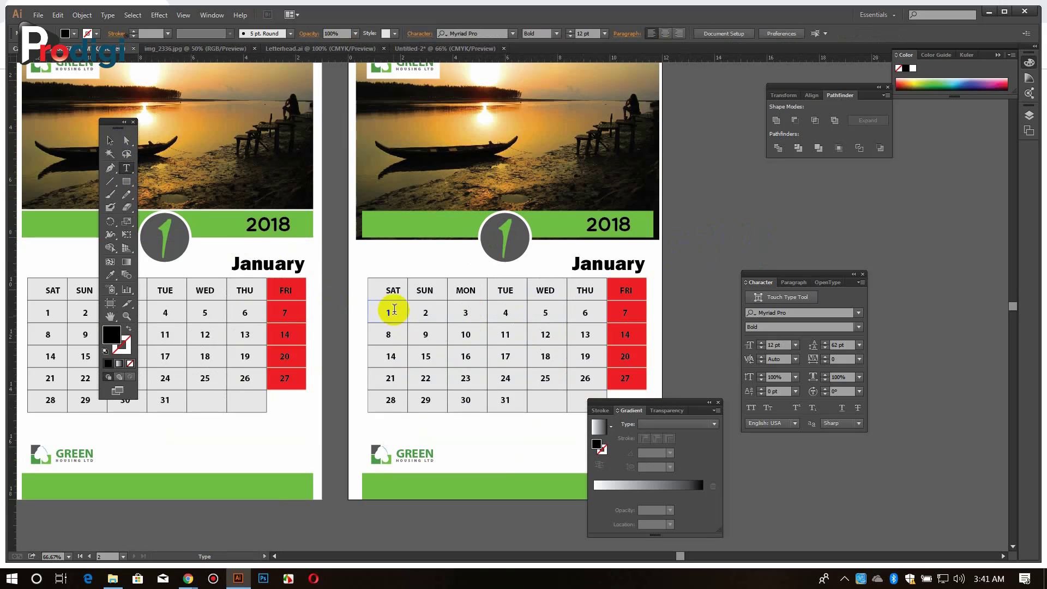
left_click(386, 312)
key("Tab")
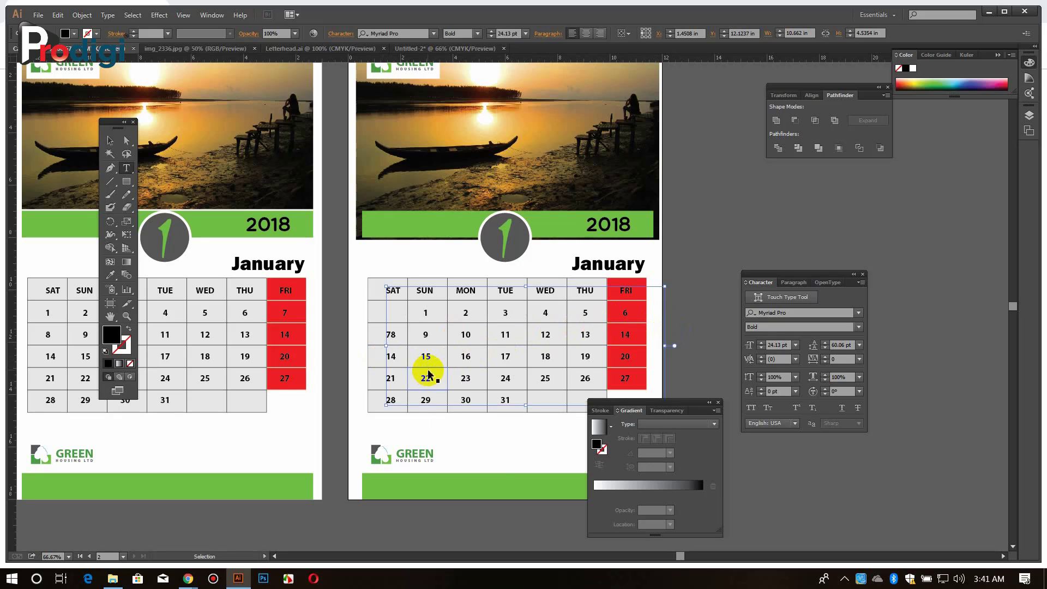
key("ctrl+z")
key("ctrl+z")
Shift the second page's dates so 1–6 run from SUN to FRI and 7–13 fill the second date row.
left_click(385, 315)
key("Tab")
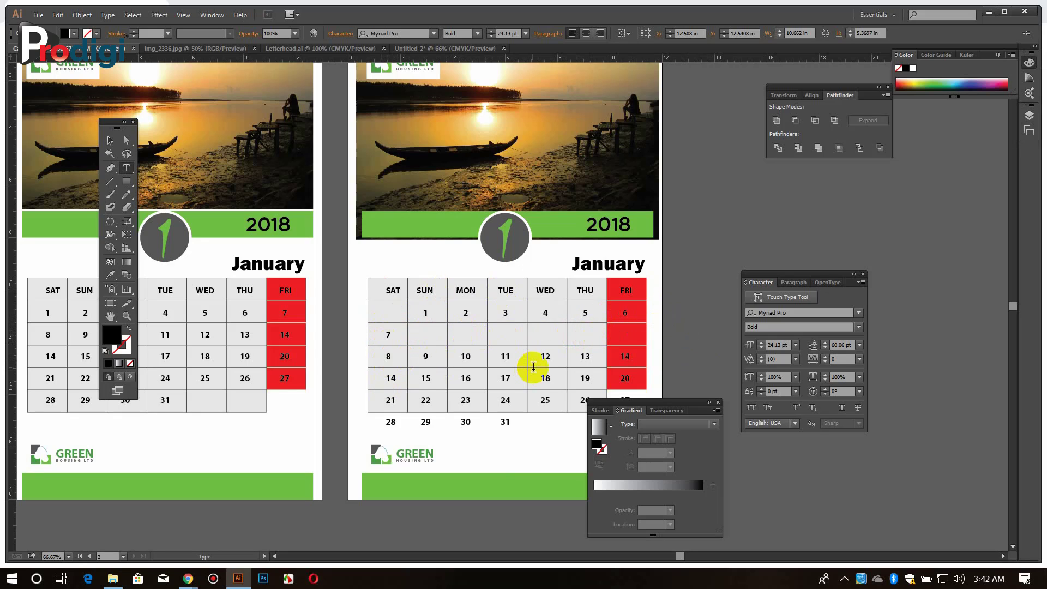
left_click(641, 335)
key("Return")
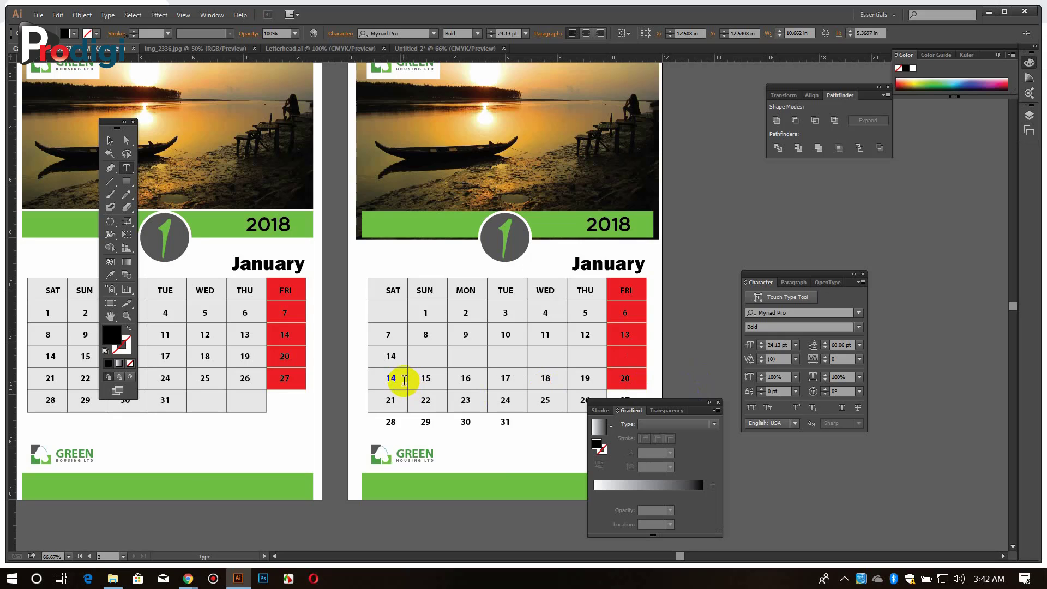
left_click(105, 141)
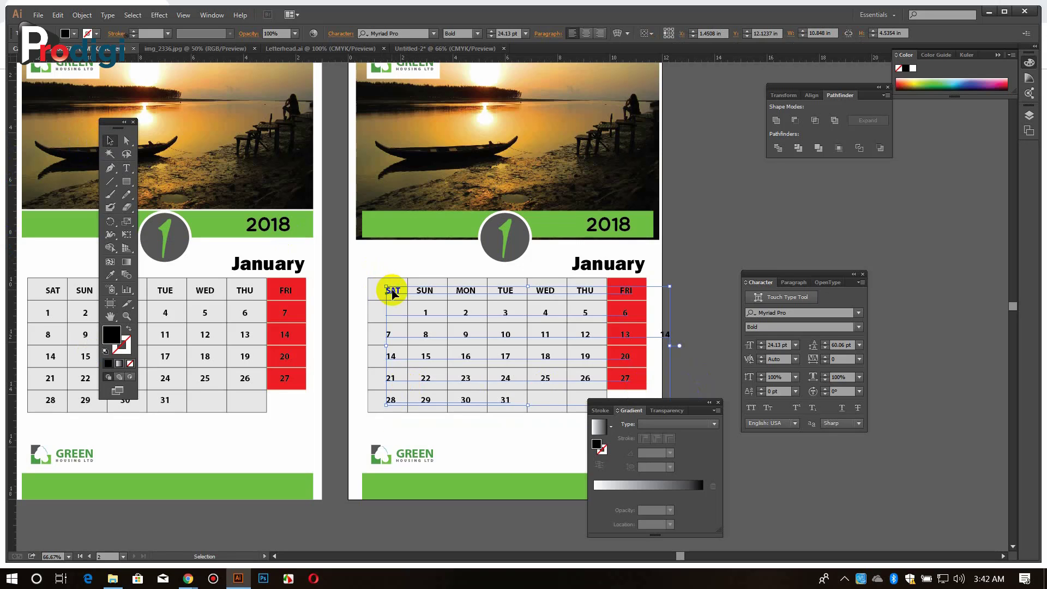
right_click(241, 292)
left_click(680, 213)
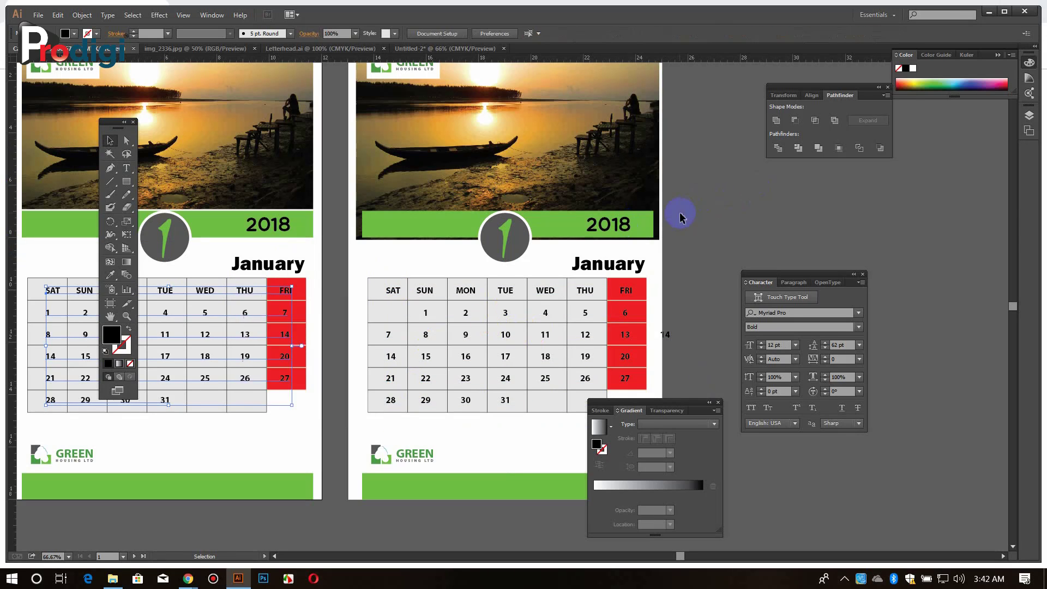
key("ctrl+minus")
key("ctrl+minus")
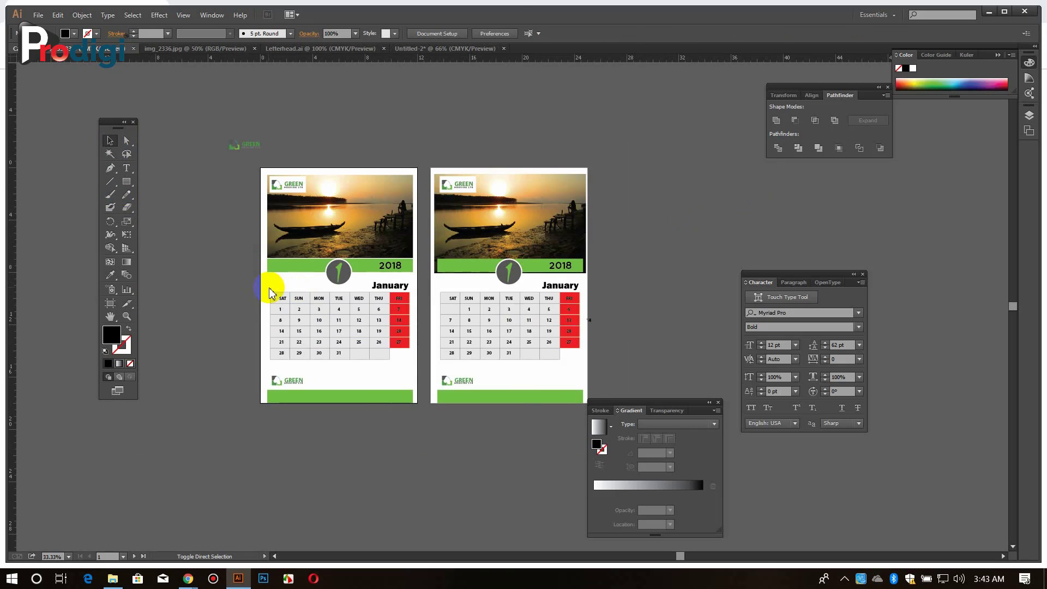
Save a separate copy of the document under the name "Calenda outline.ai".
left_click(339, 315)
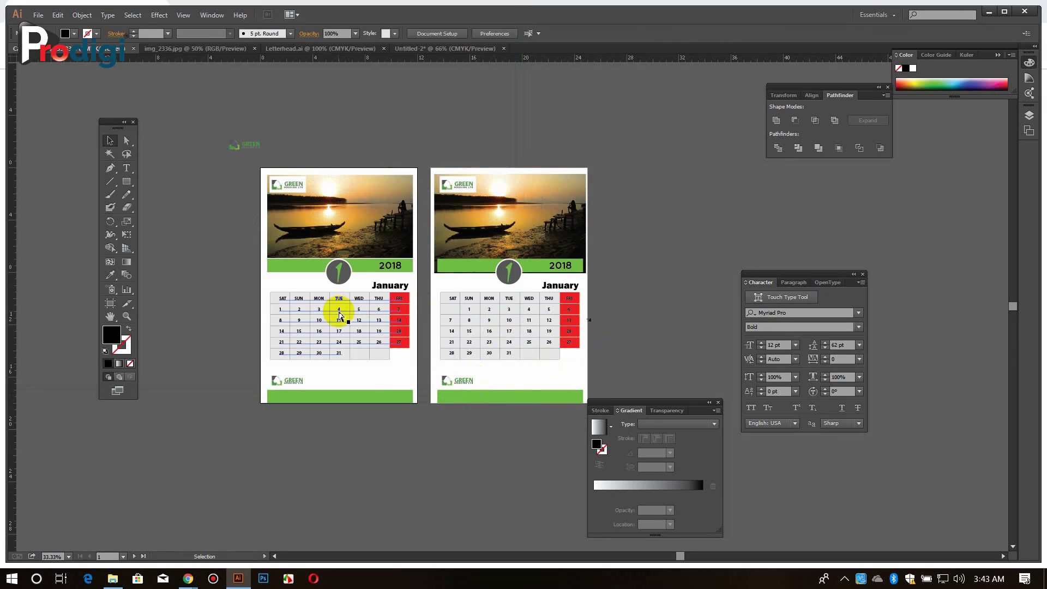
key("ctrl+shift+s")
left_click(185, 263)
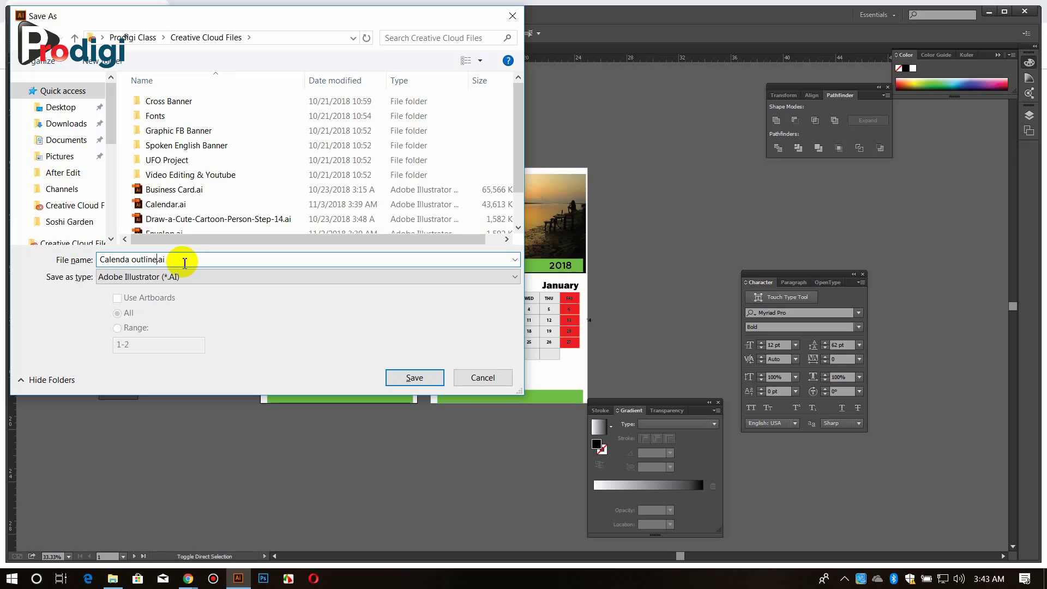